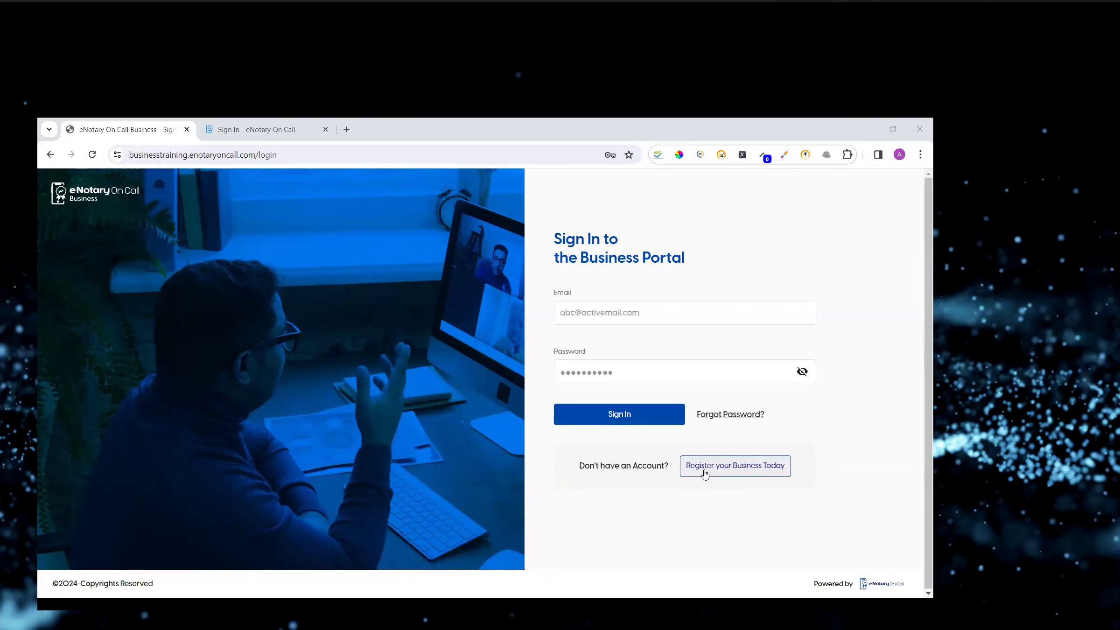
Open the business registration page and bring up its subscription plan comparison.
left_click(716, 475)
left_click(715, 476)
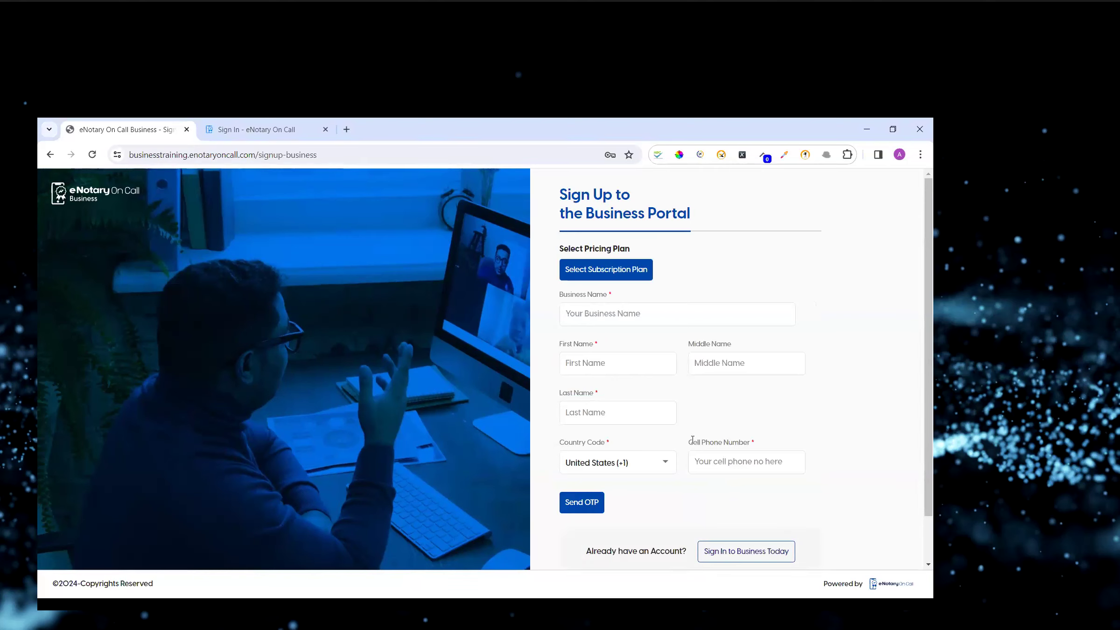
left_click(612, 278)
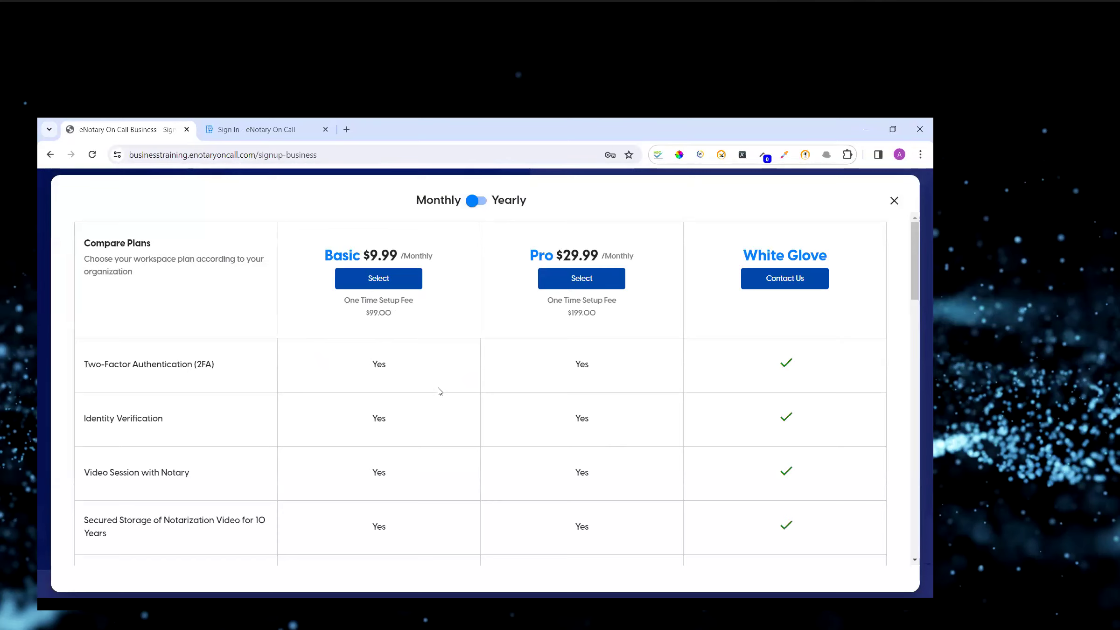
Scroll through the plan comparison to review the Basic, Pro and White Glove features.
scroll(439, 391, "down", 1)
scroll(438, 391, "down", 5)
scroll(415, 404, "down", 2)
scroll(422, 397, "down", 15)
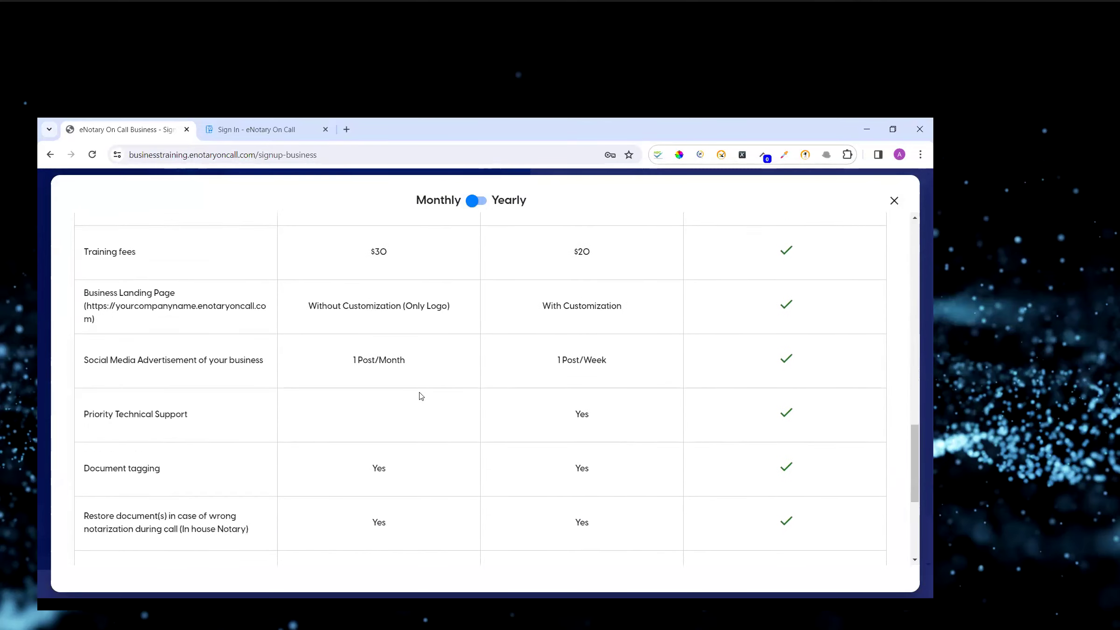
scroll(422, 396, "down", 3)
scroll(422, 396, "up", 1)
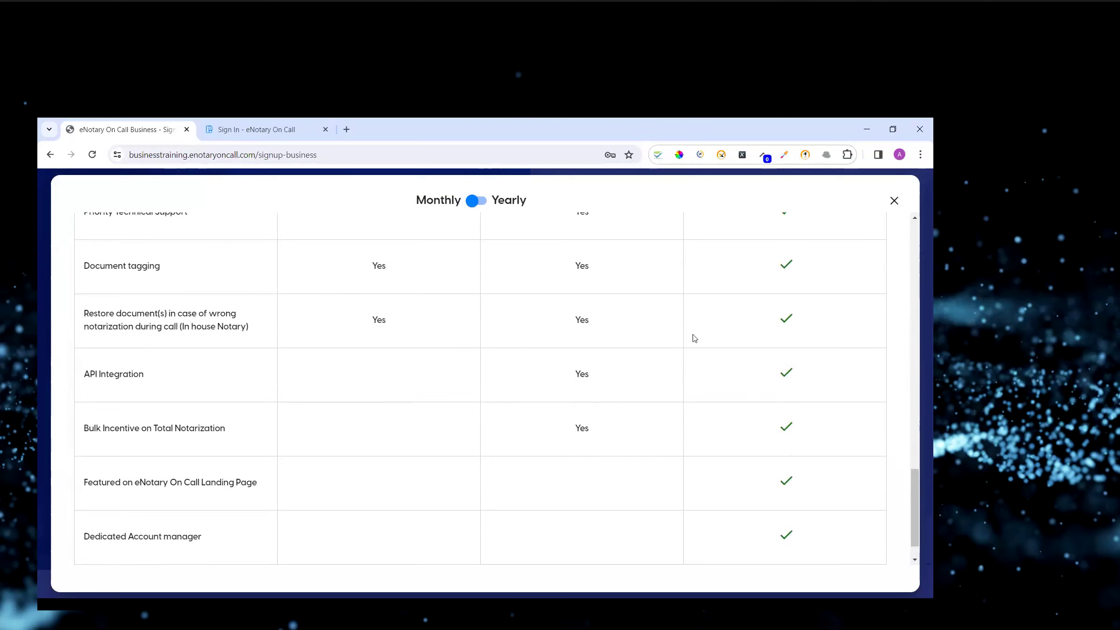
scroll(579, 350, "up", 20)
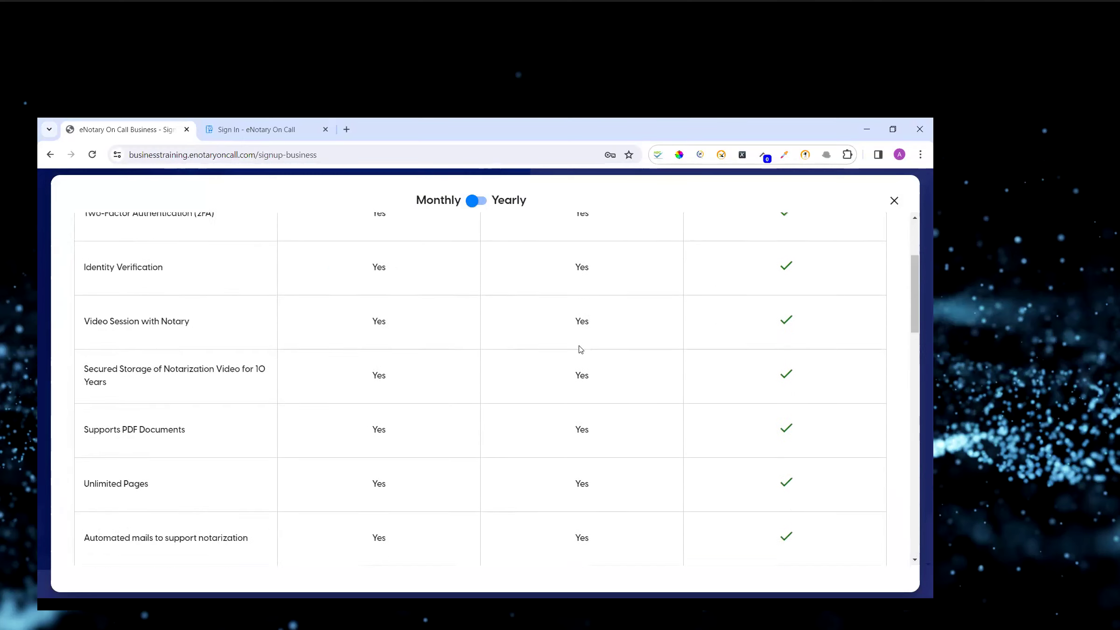
scroll(580, 350, "up", 4)
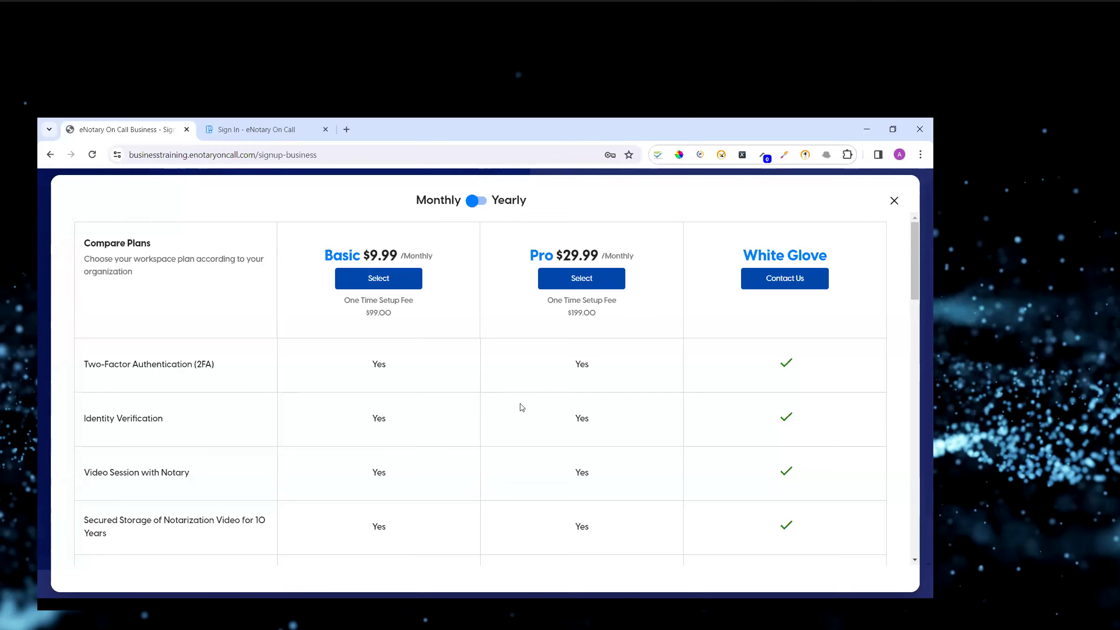
scroll(522, 407, "down", 5)
scroll(521, 407, "down", 2)
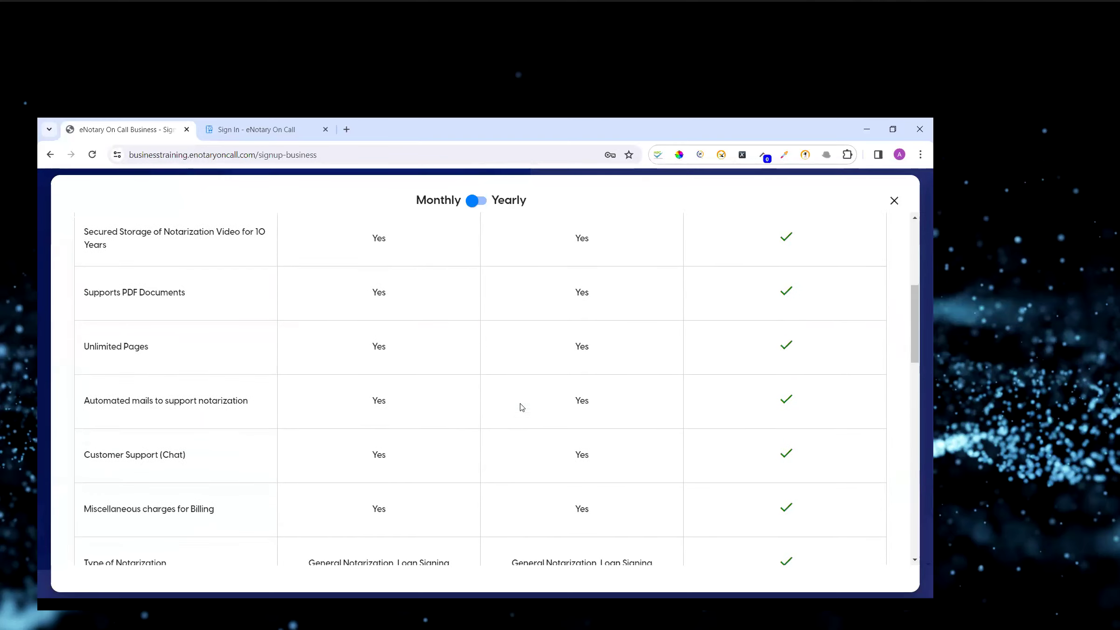
scroll(521, 408, "down", 3)
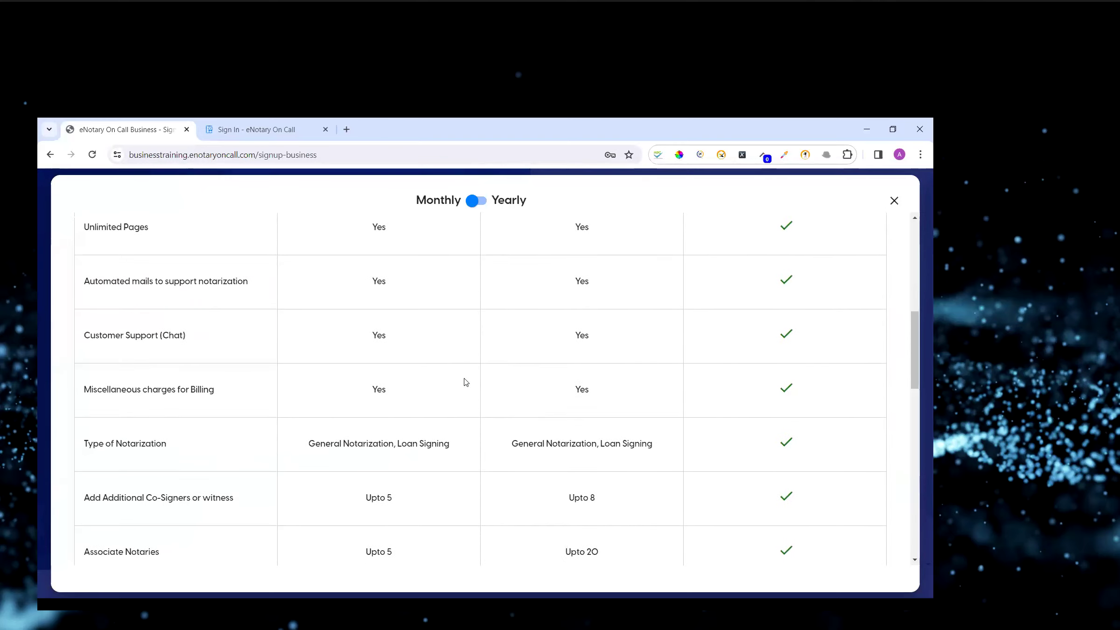
scroll(465, 382, "up", 1)
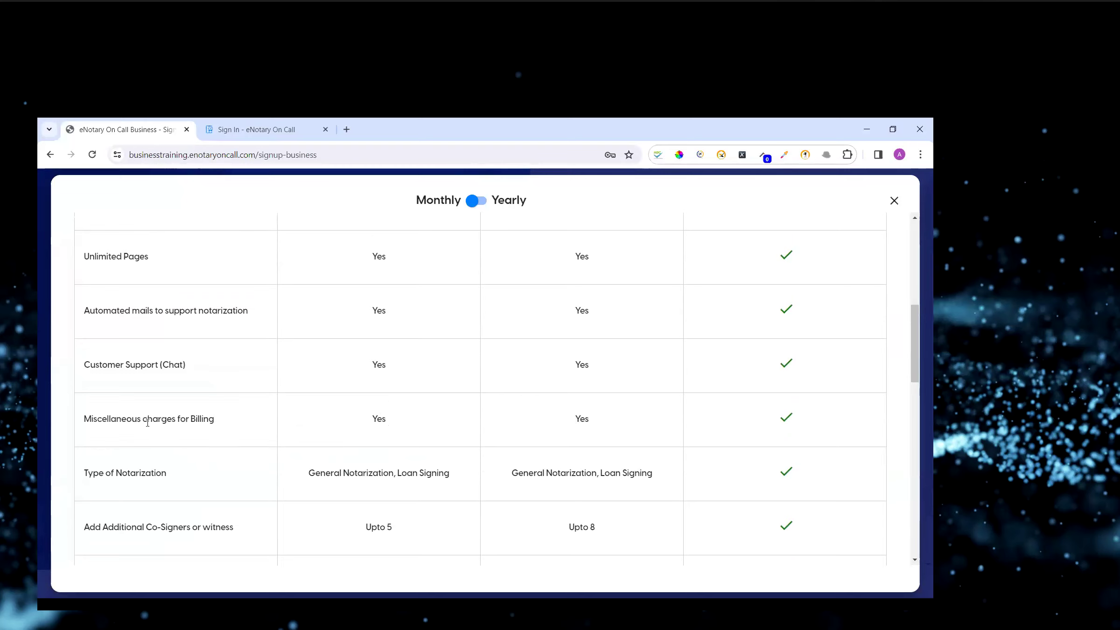
scroll(590, 469, "down", 2)
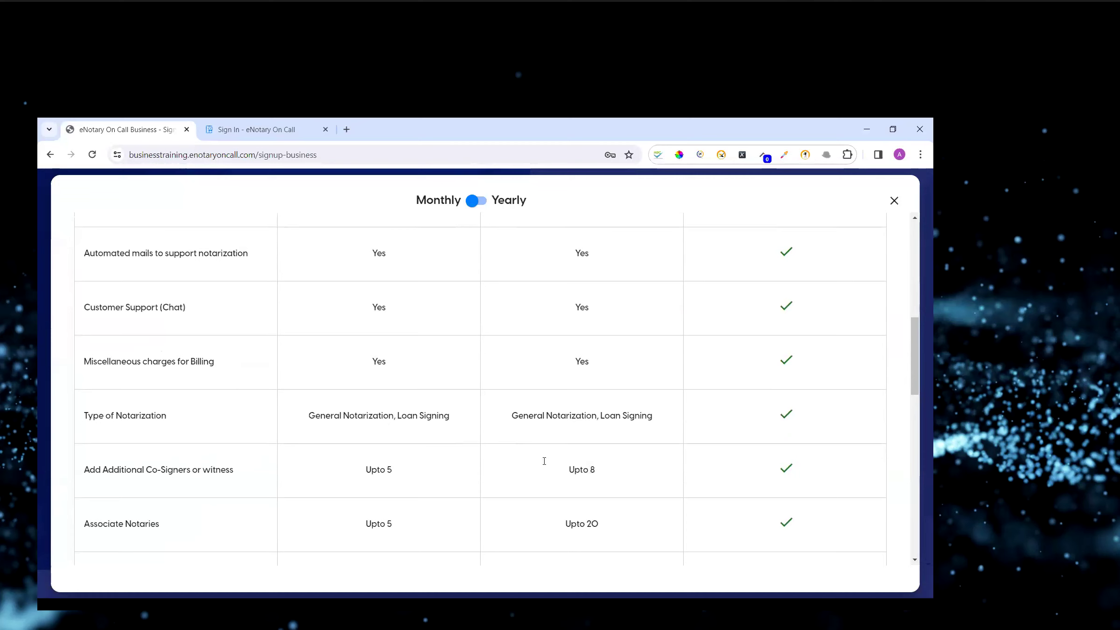
scroll(525, 427, "down", 2)
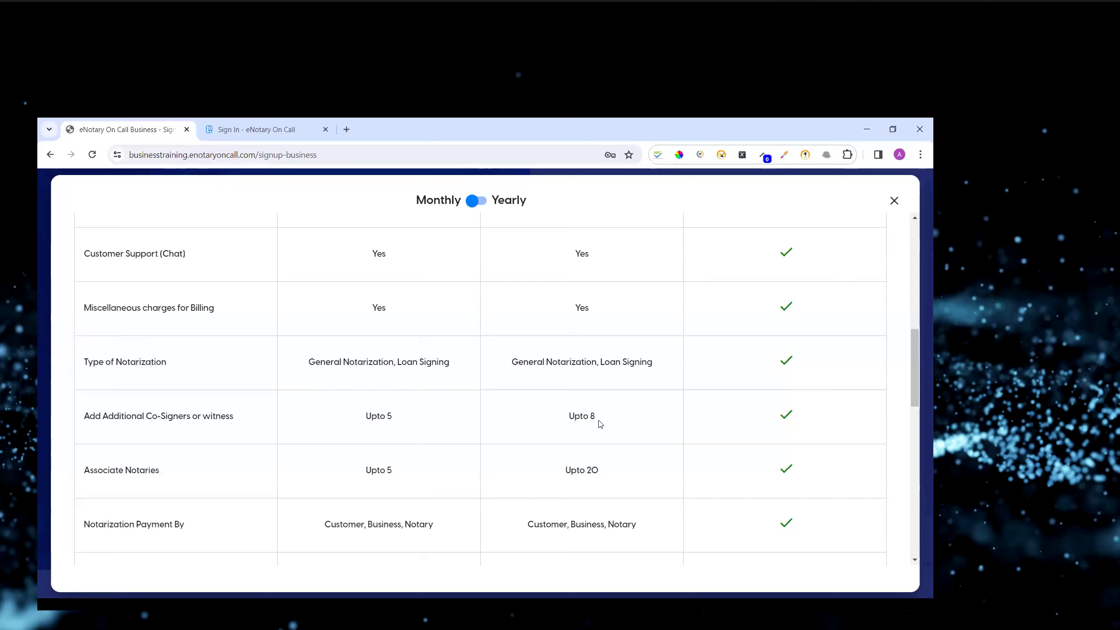
Highlight the Basic and Pro limits for Add Additional Co-Signers or witness in the comparison table.
left_click_drag(596, 417, 570, 422)
scroll(602, 423, "down", 2)
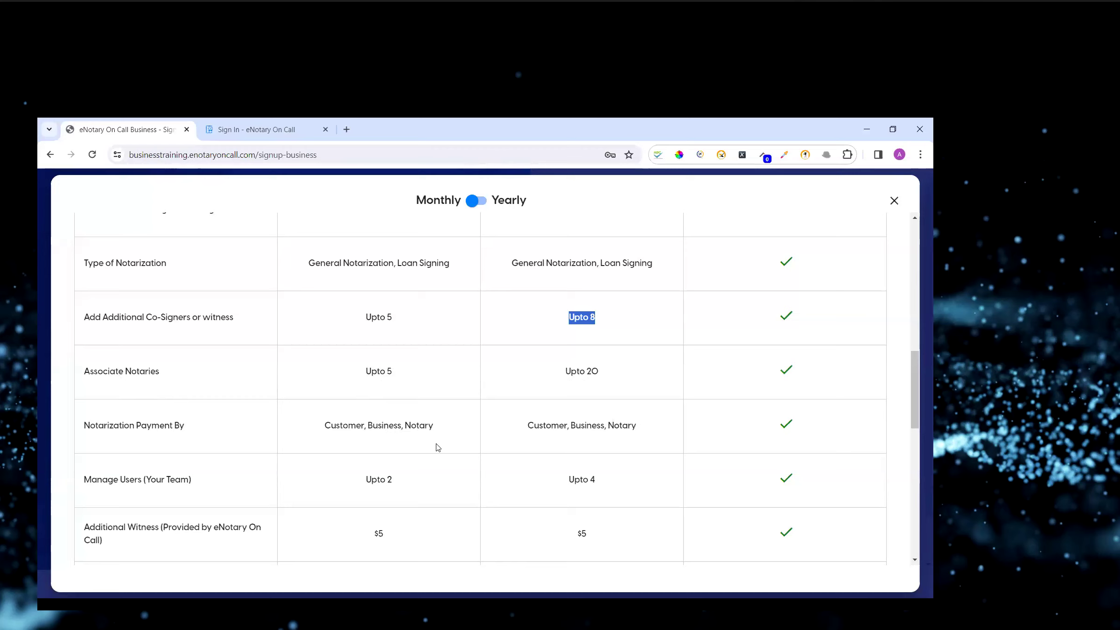
scroll(436, 444, "down", 1)
scroll(403, 446, "down", 2)
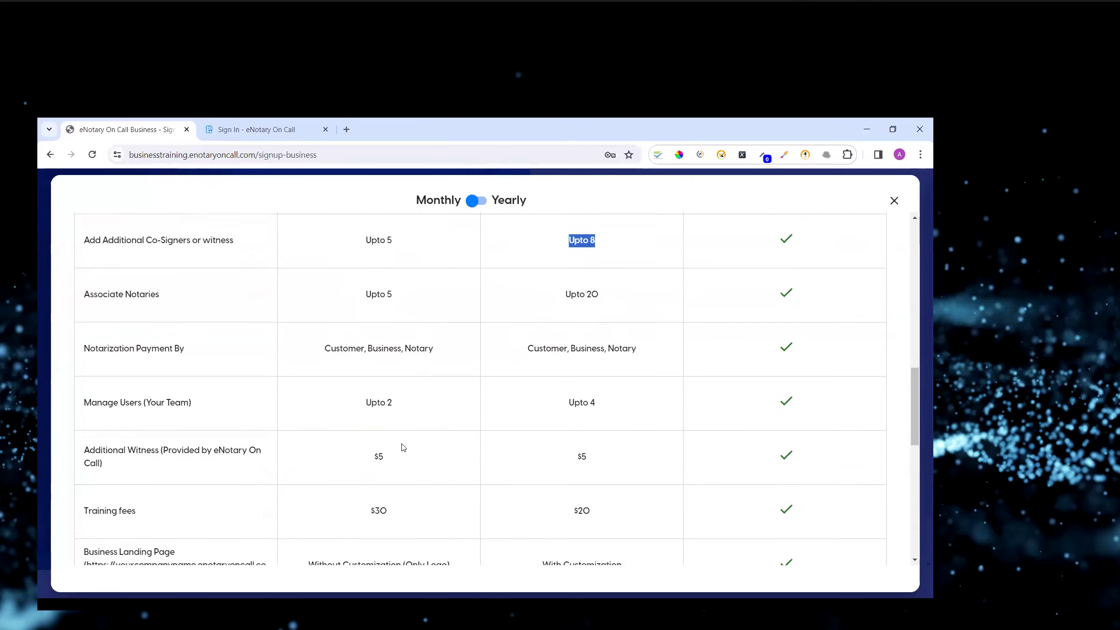
scroll(404, 446, "up", 1)
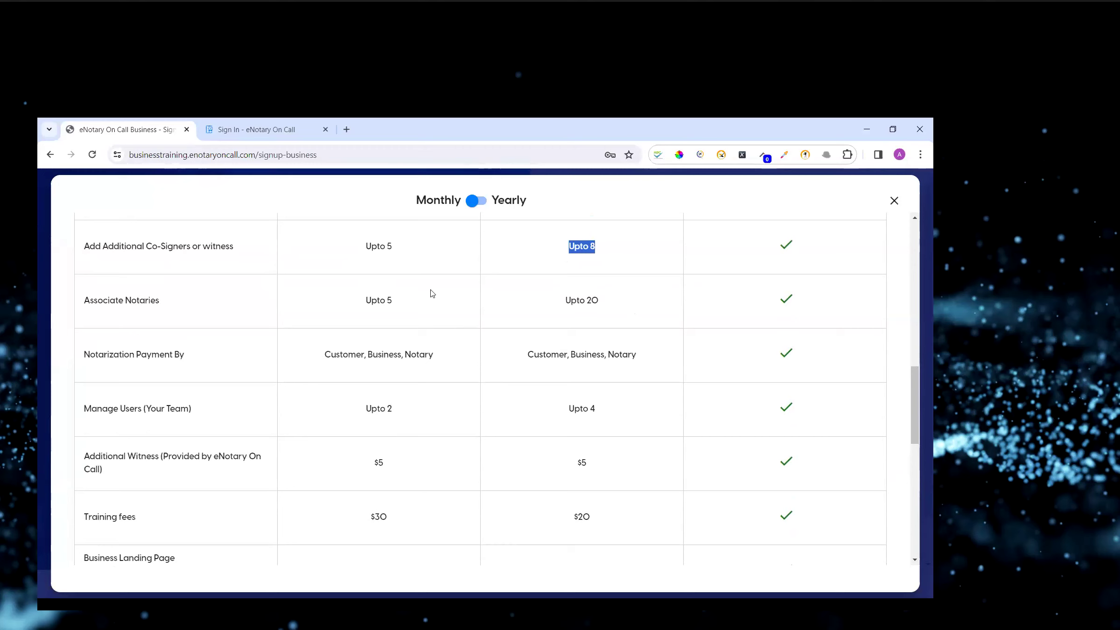
left_click(473, 285)
left_click_drag(598, 249, 572, 247)
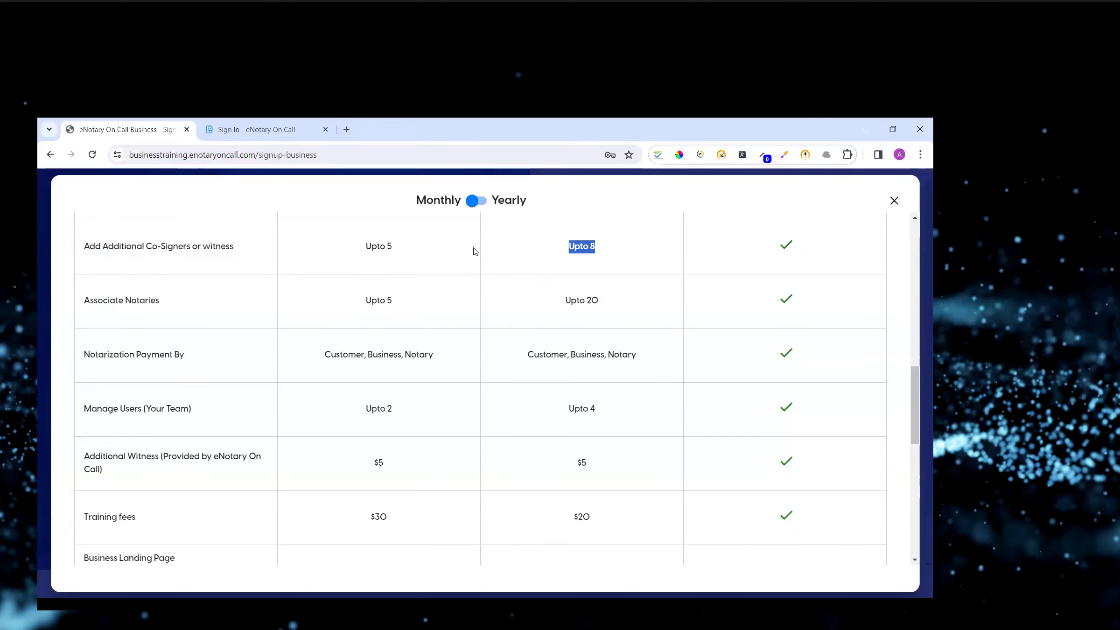
left_click_drag(366, 246, 601, 247)
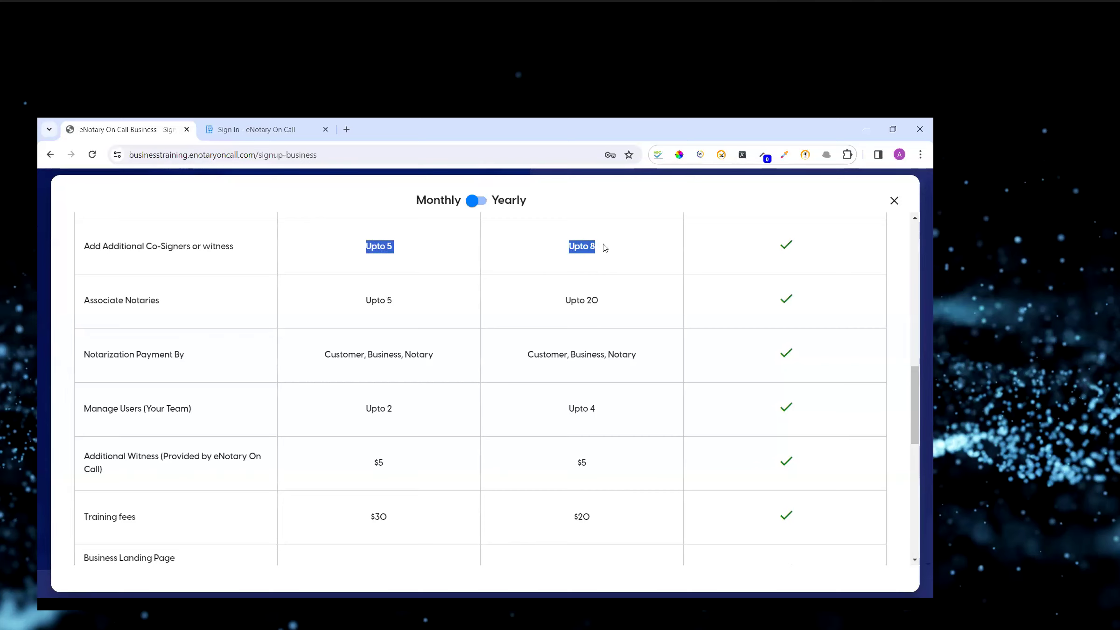
left_click(434, 269)
Open business.enotaryoncall.com in a new tab.
key("ctrl+t")
type("b")
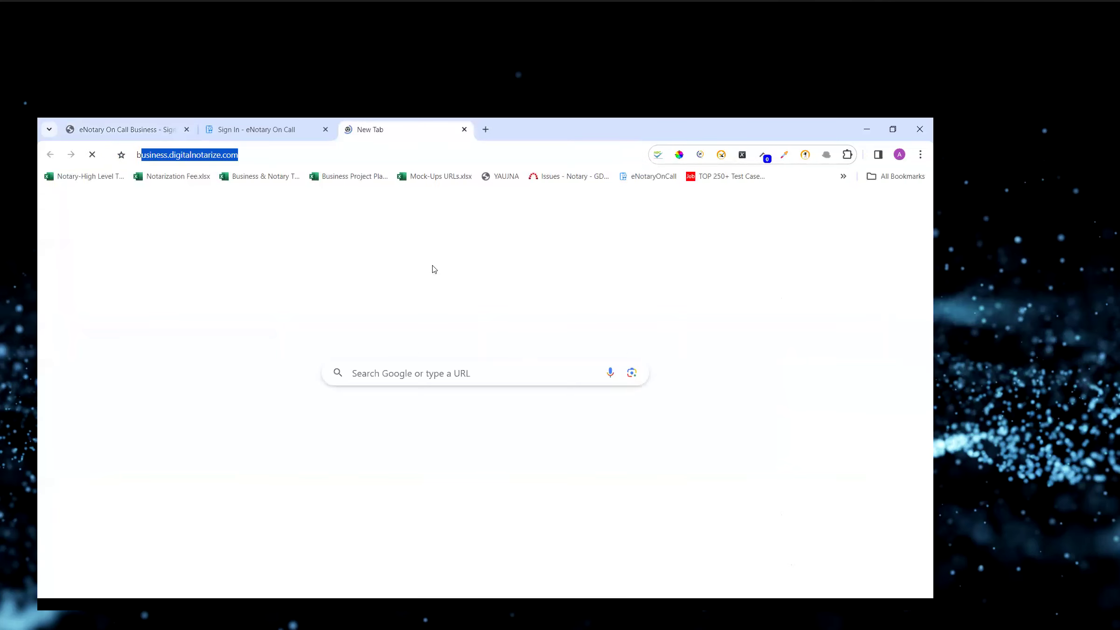
type("usiness.e")
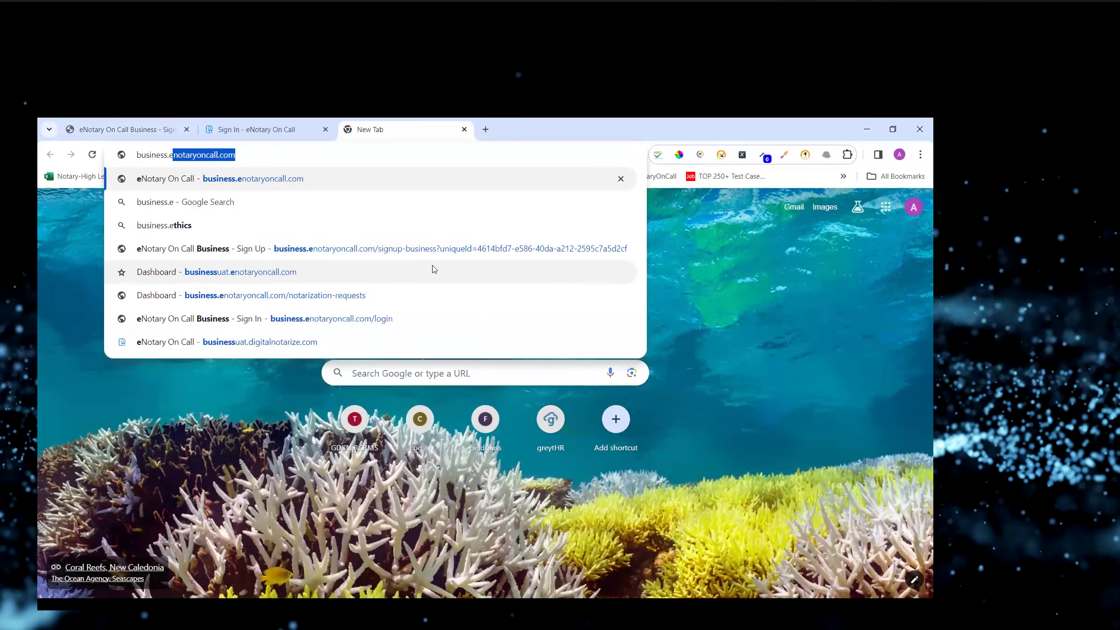
key("Return")
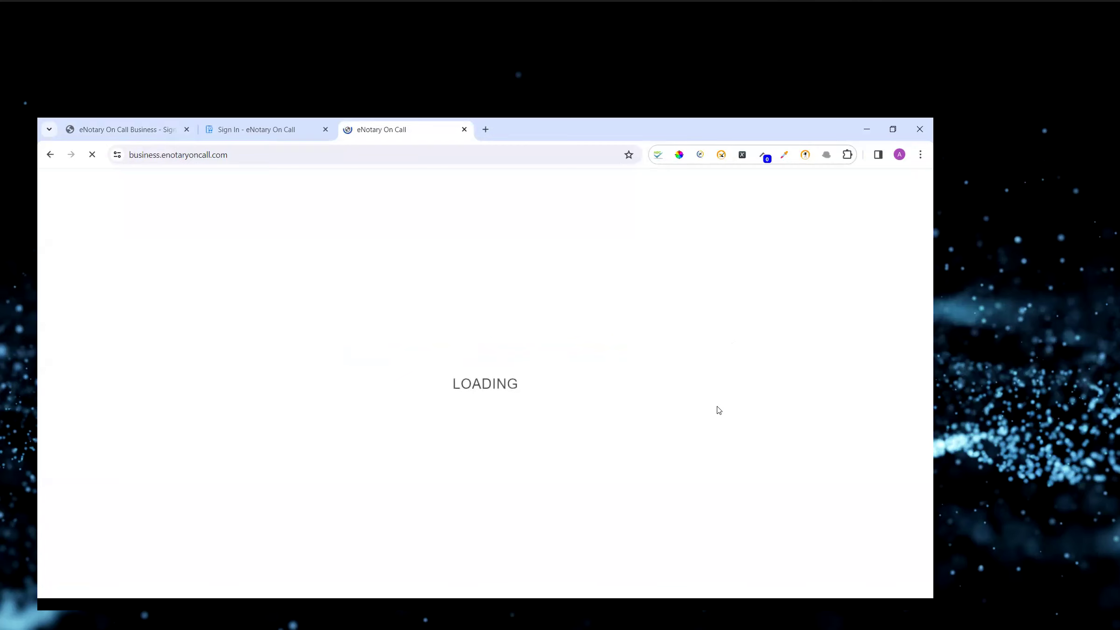
Navigate the second tab from the customer sign-in page to business.enotaryoncall.com.
left_click(159, 122)
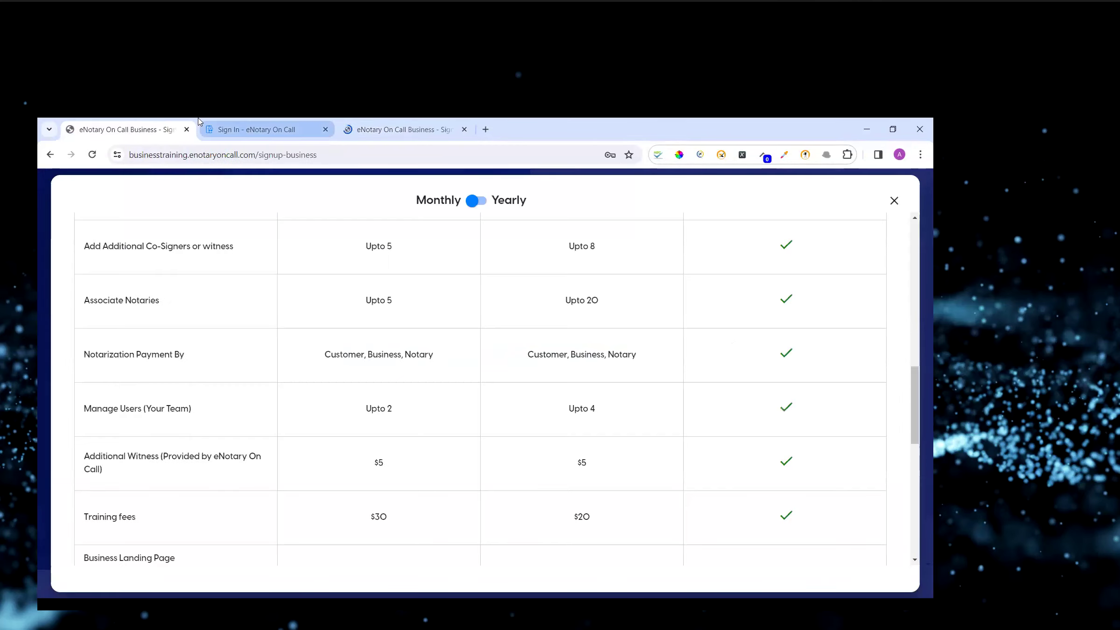
left_click(254, 129)
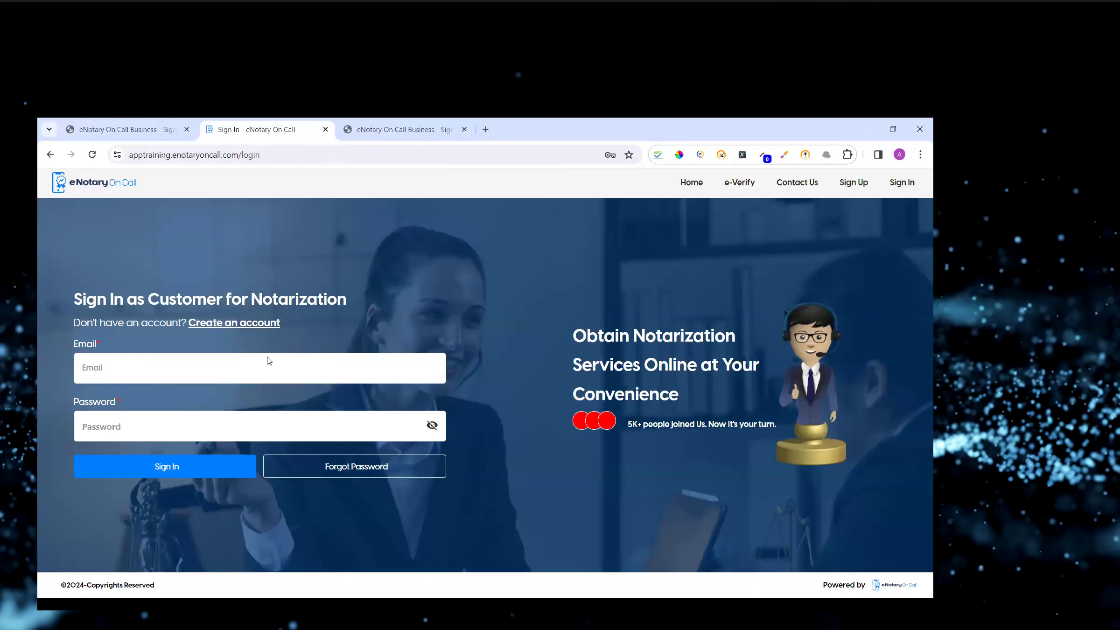
left_click(164, 153)
type("business.e")
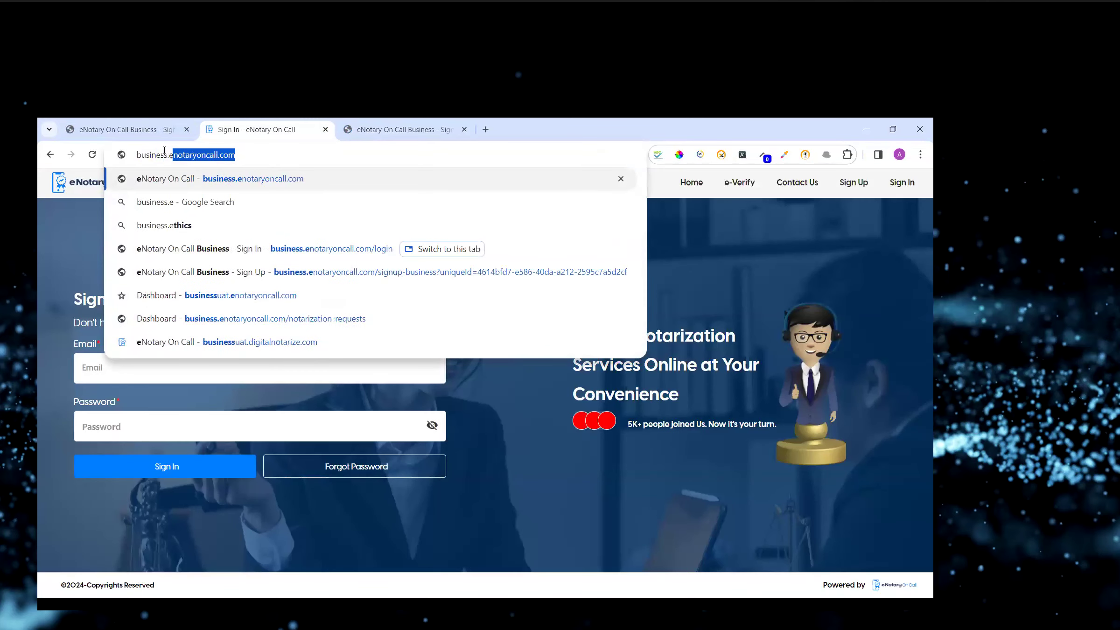
key("Return")
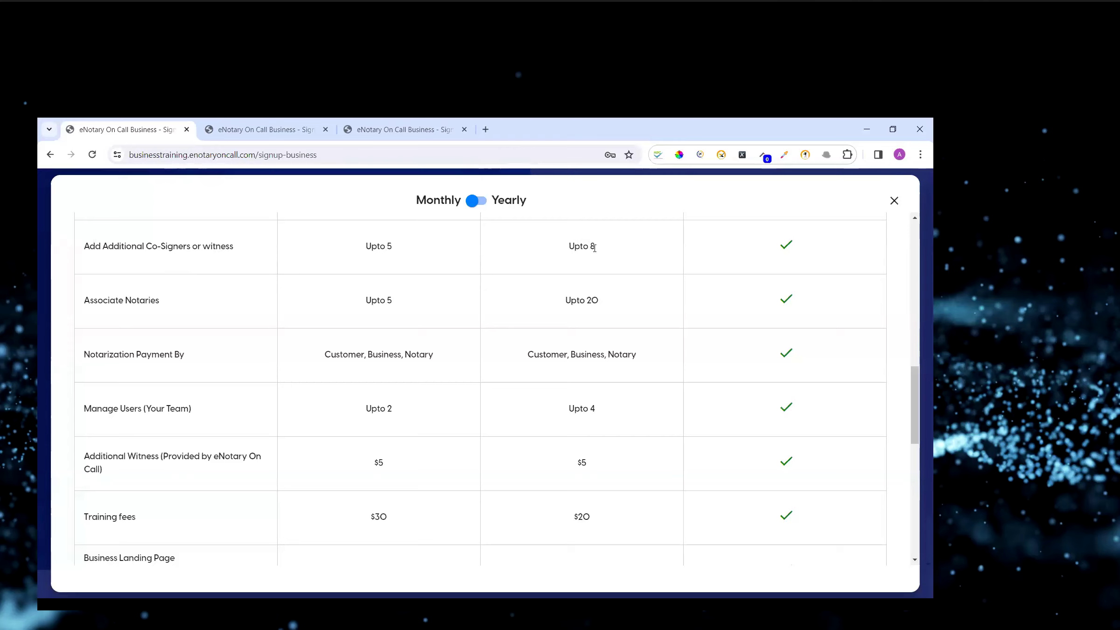
On the business.enotaryoncall.com sign-up page, open the subscription plans and scroll through the comparison.
left_click(202, 136)
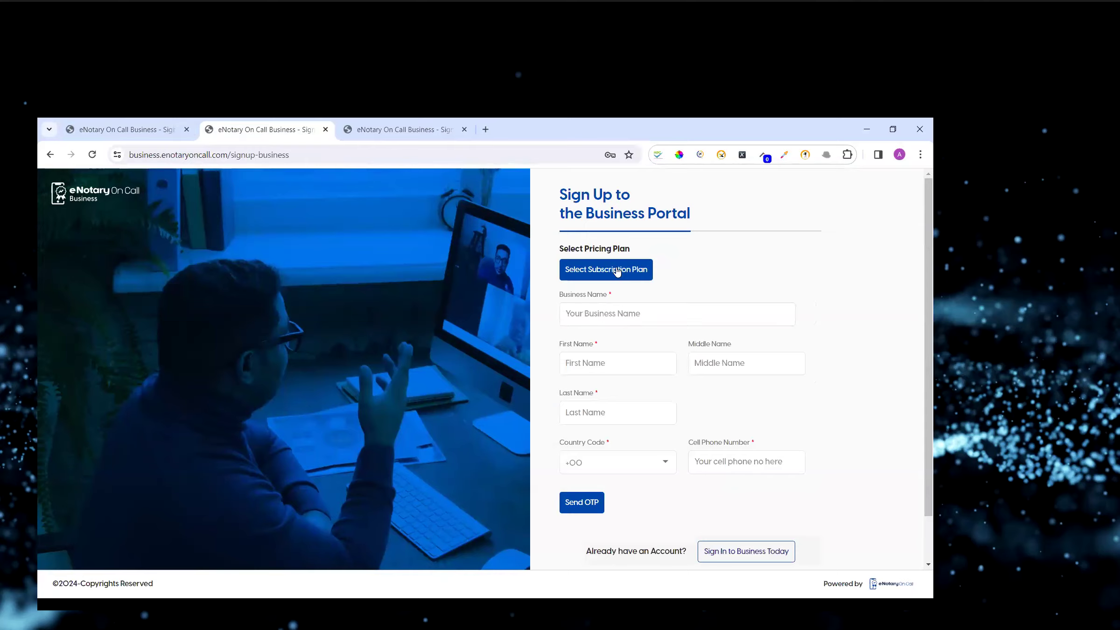
left_click(617, 271)
scroll(402, 386, "down", 10)
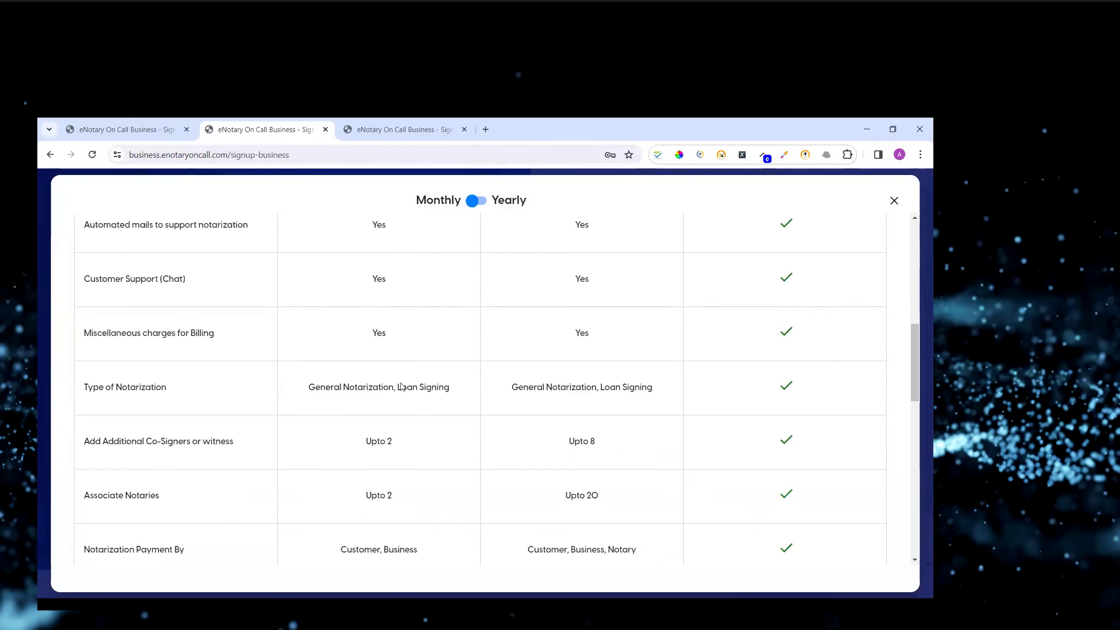
scroll(401, 386, "down", 1)
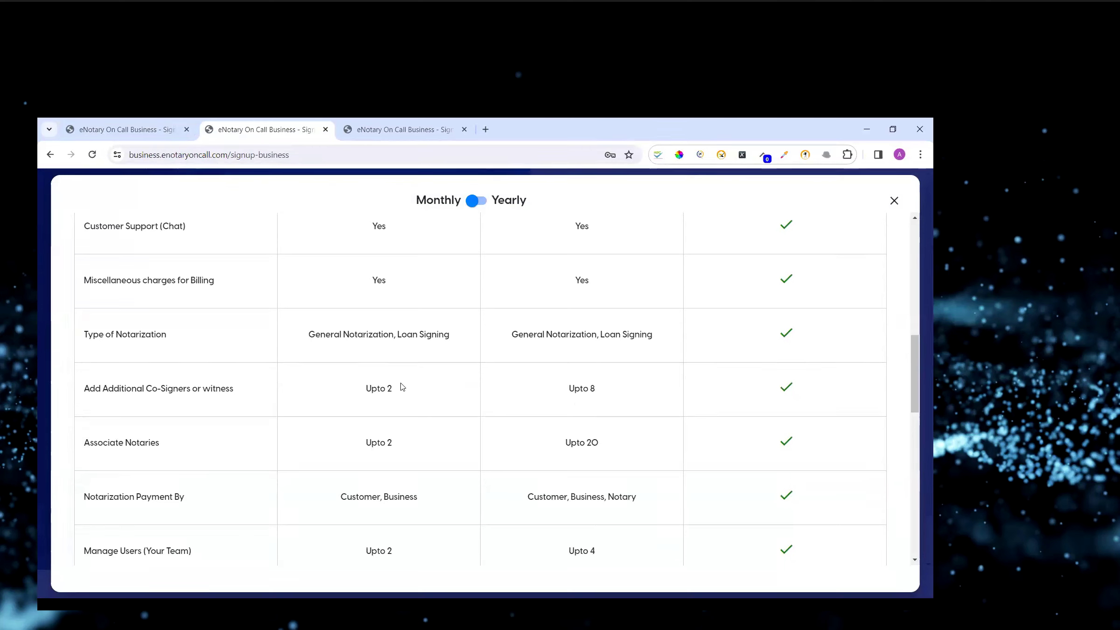
scroll(422, 404, "down", 1)
scroll(422, 401, "down", 1)
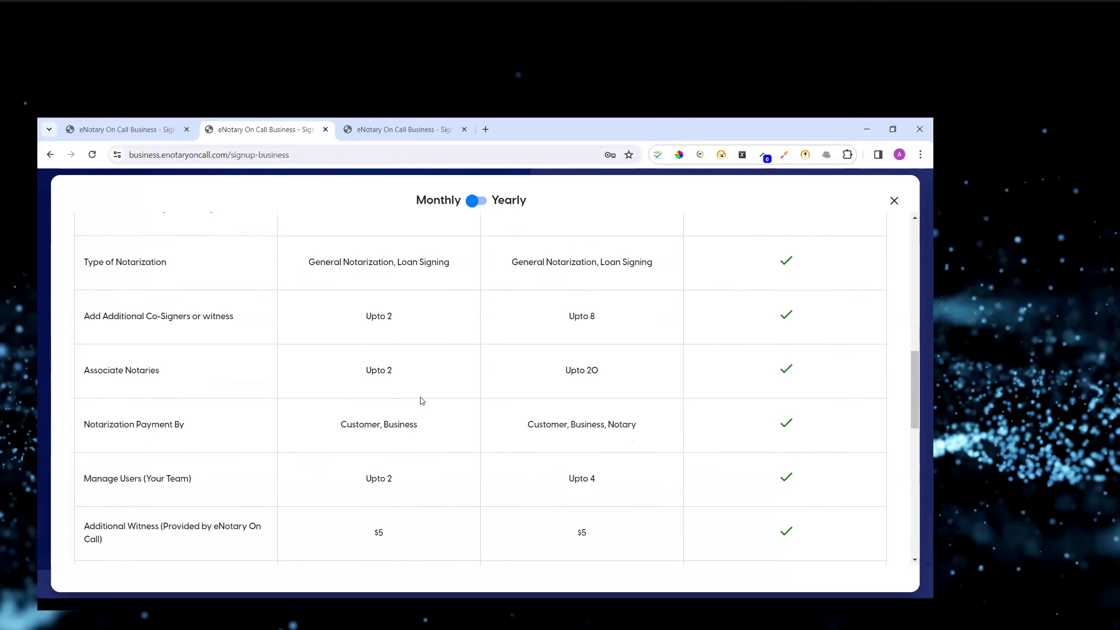
scroll(422, 400, "up", 7)
scroll(422, 400, "up", 5)
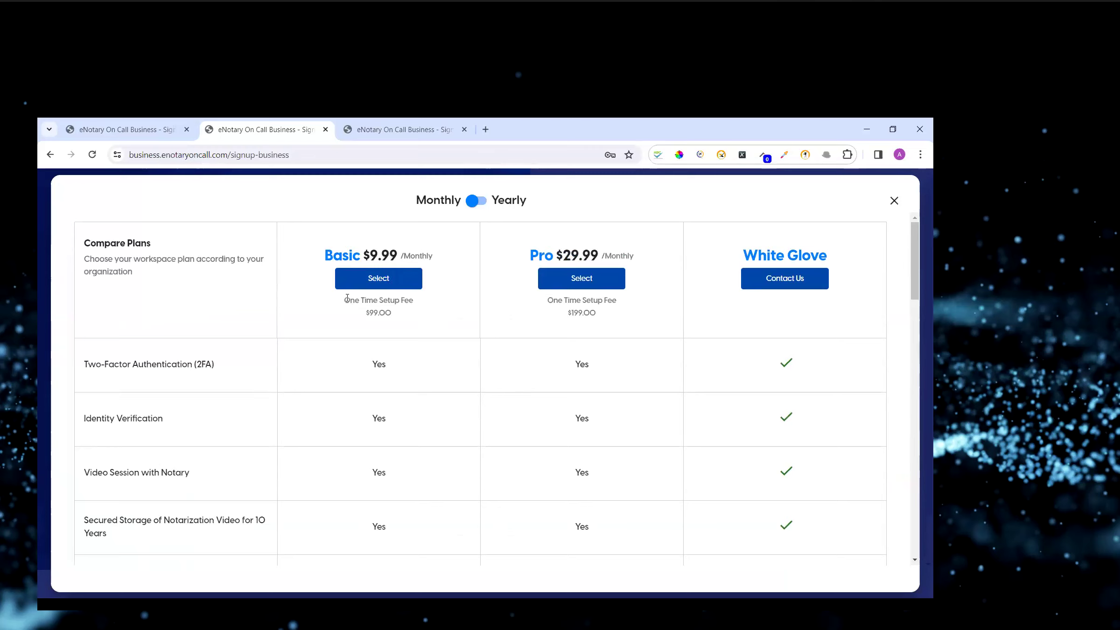
Highlight the one-time setup fees and the Pro monthly price in the plan comparison.
left_click_drag(344, 302, 416, 306)
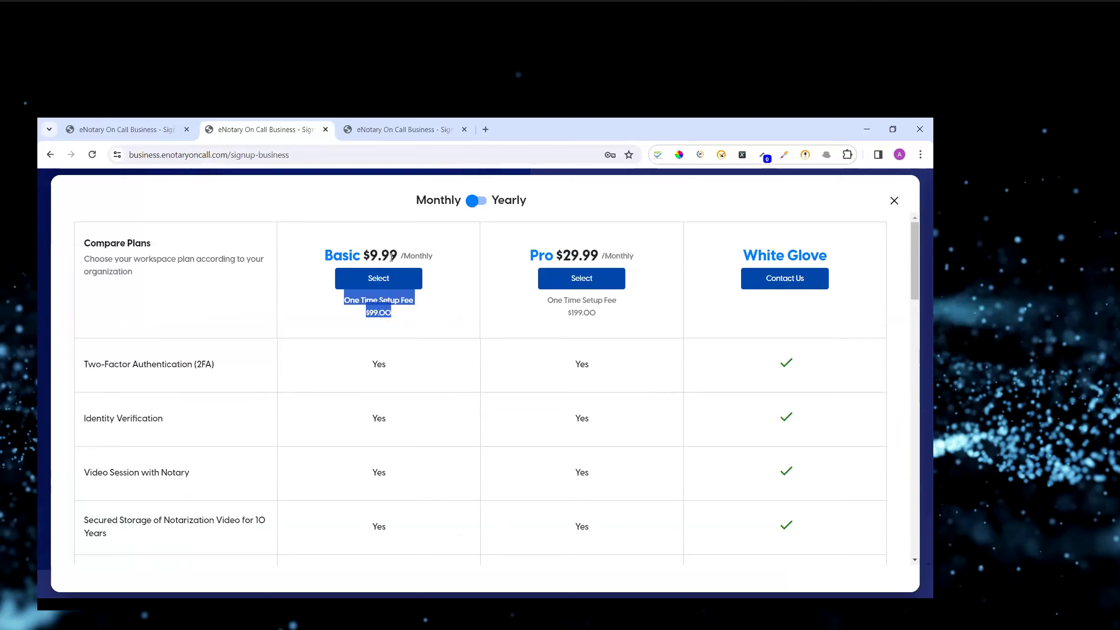
left_click(371, 317)
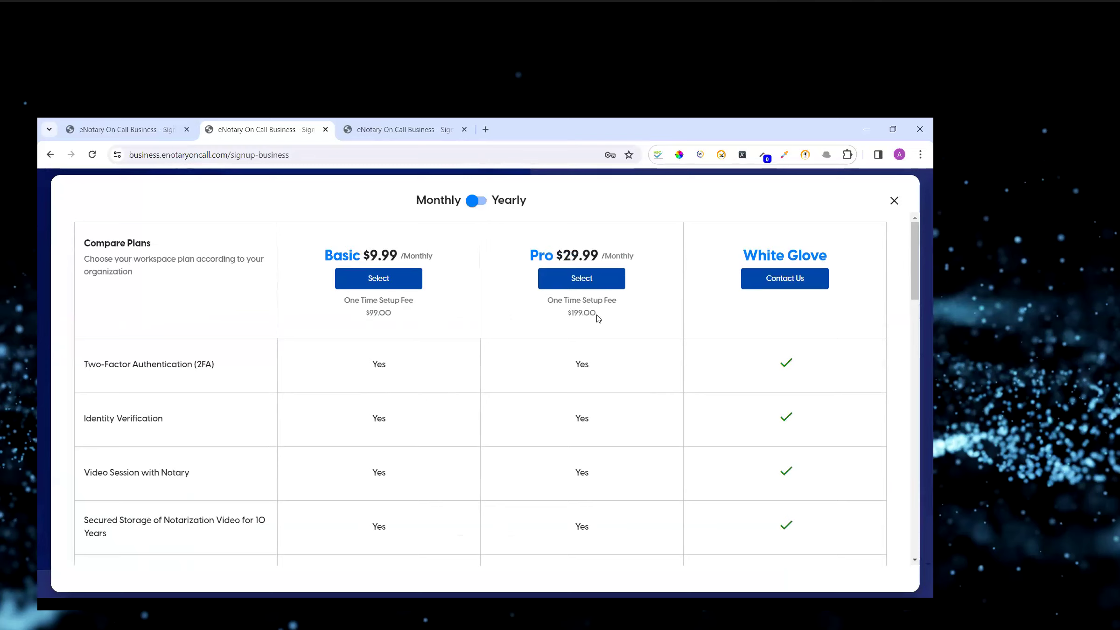
left_click_drag(600, 317, 566, 315)
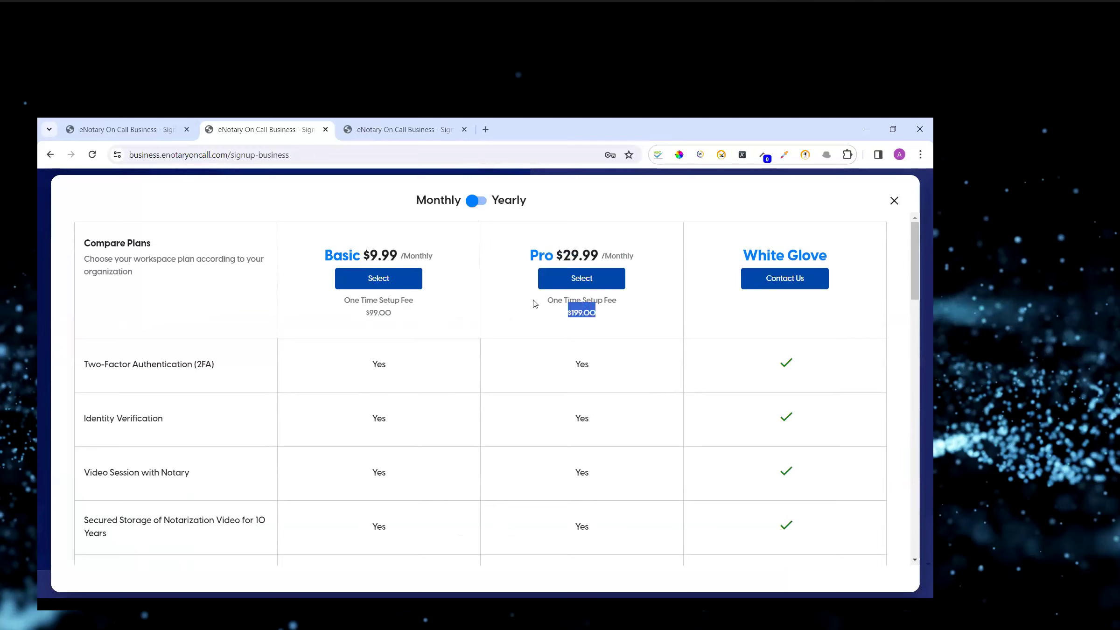
left_click_drag(530, 255, 635, 256)
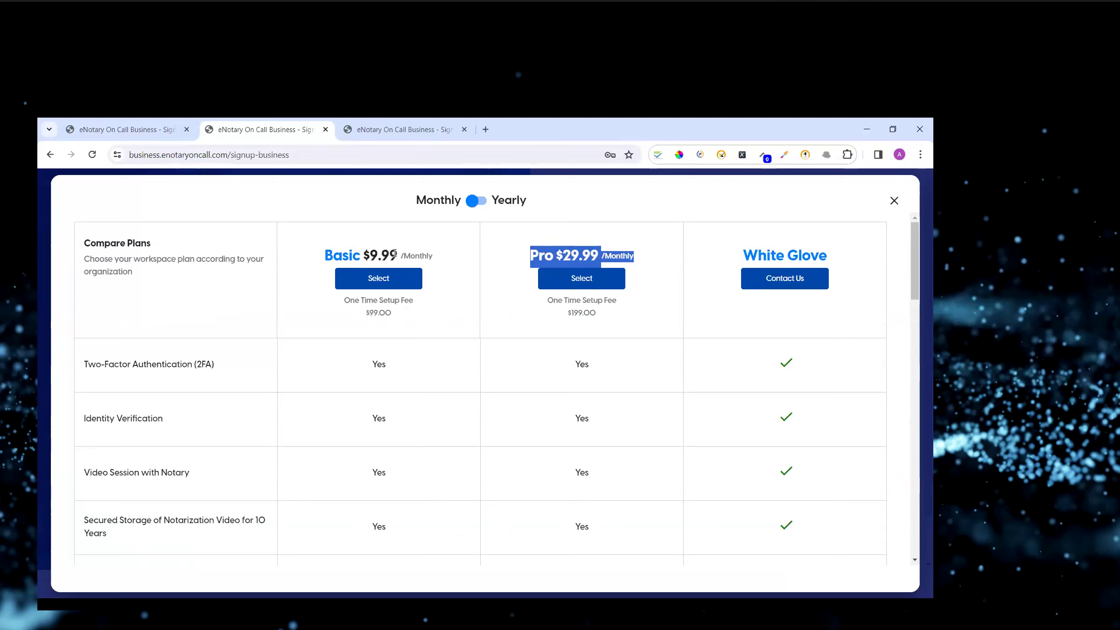
left_click(516, 247)
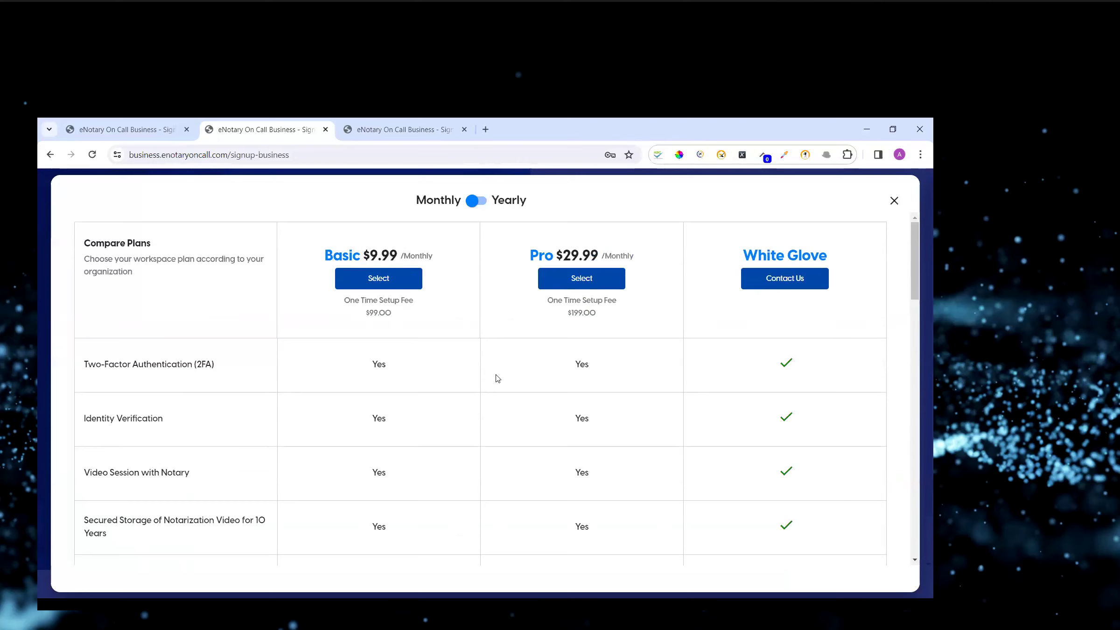
scroll(497, 377, "down", 1)
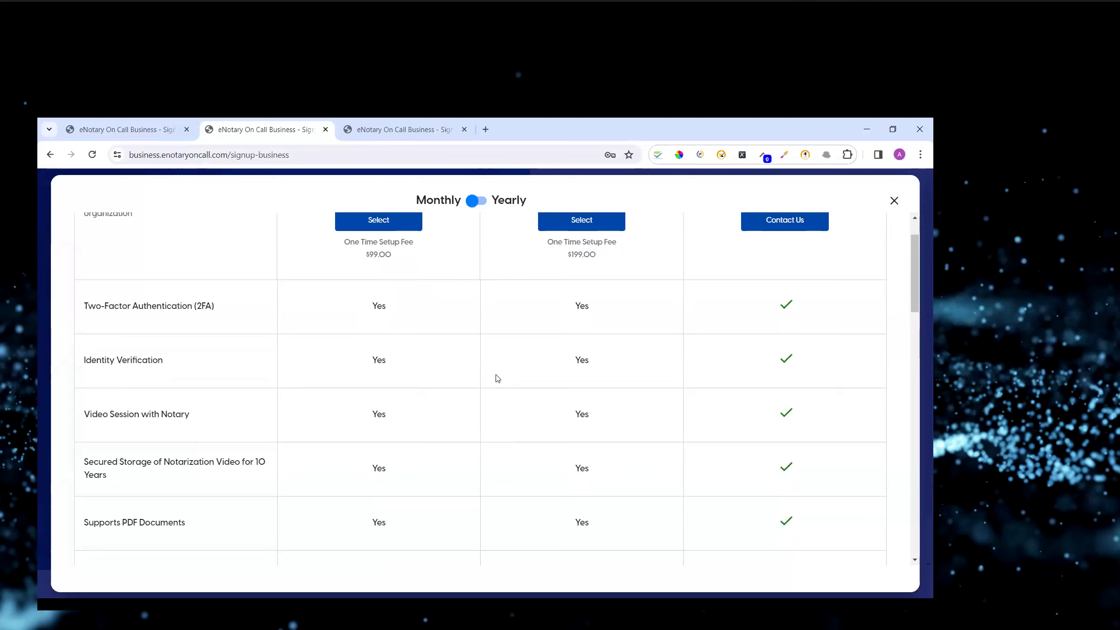
scroll(498, 378, "up", 1)
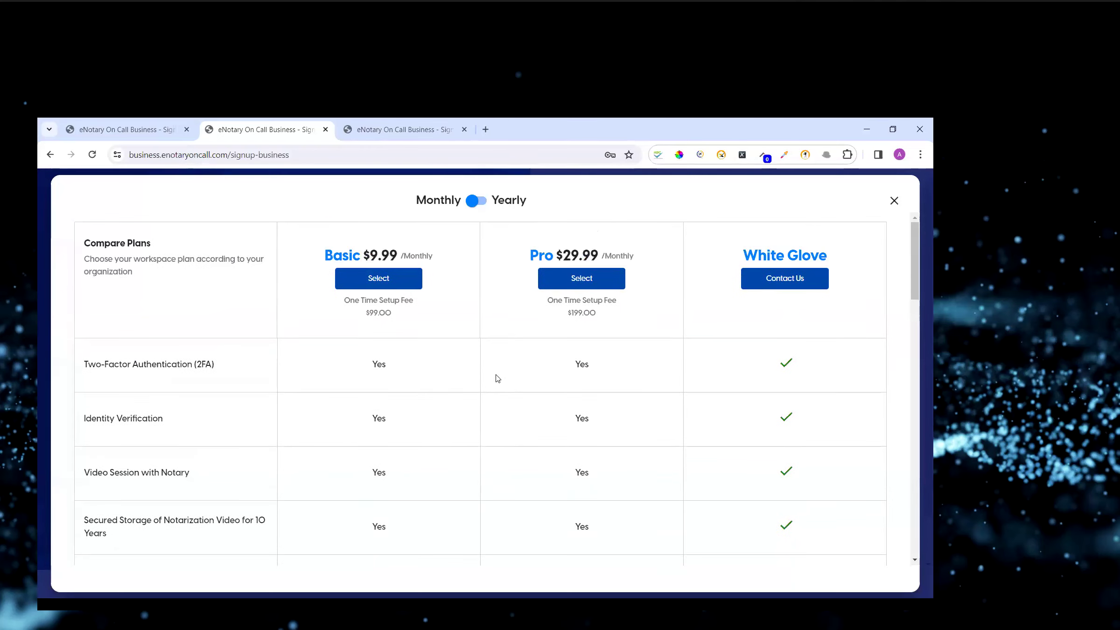
Scroll up and down through the live portal's plan comparison table to review the Basic and Pro feature limits.
scroll(497, 378, "down", 5)
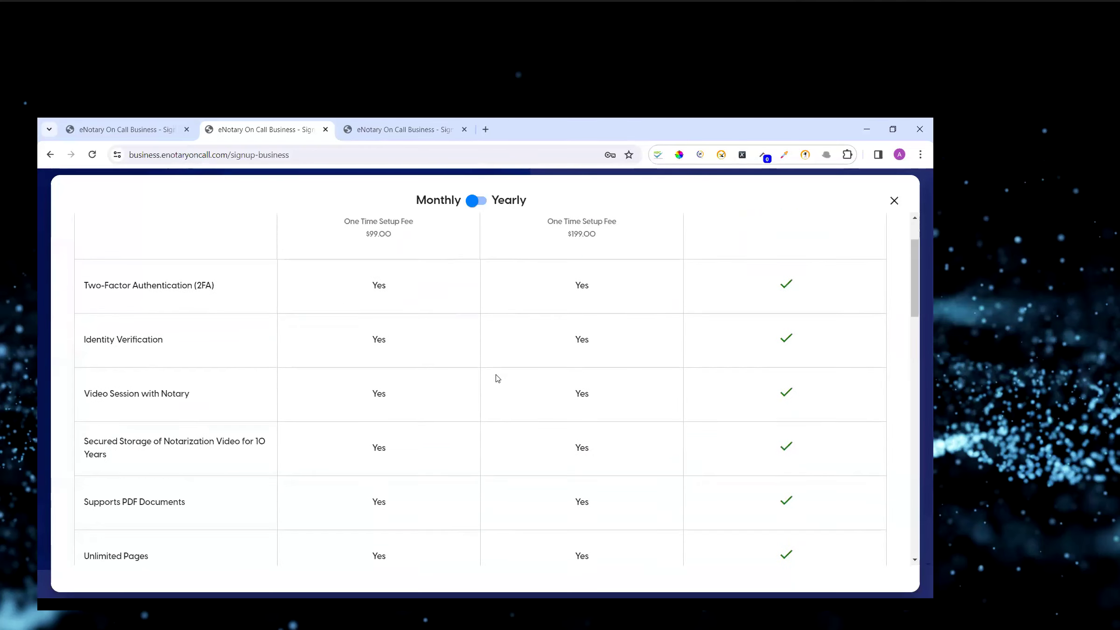
scroll(497, 378, "up", 5)
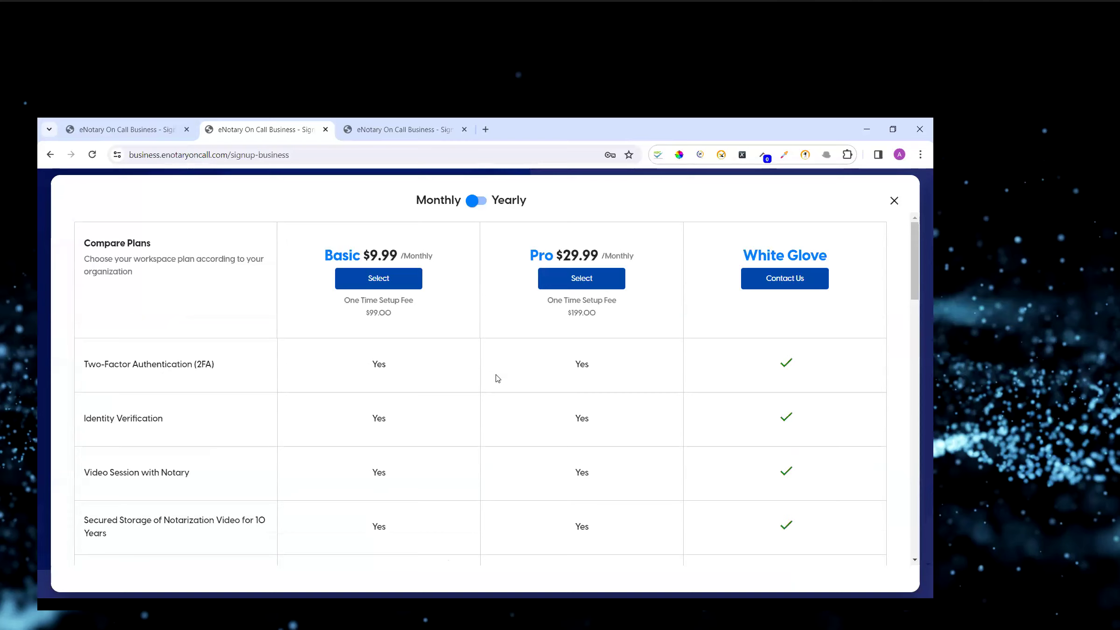
scroll(497, 377, "down", 7)
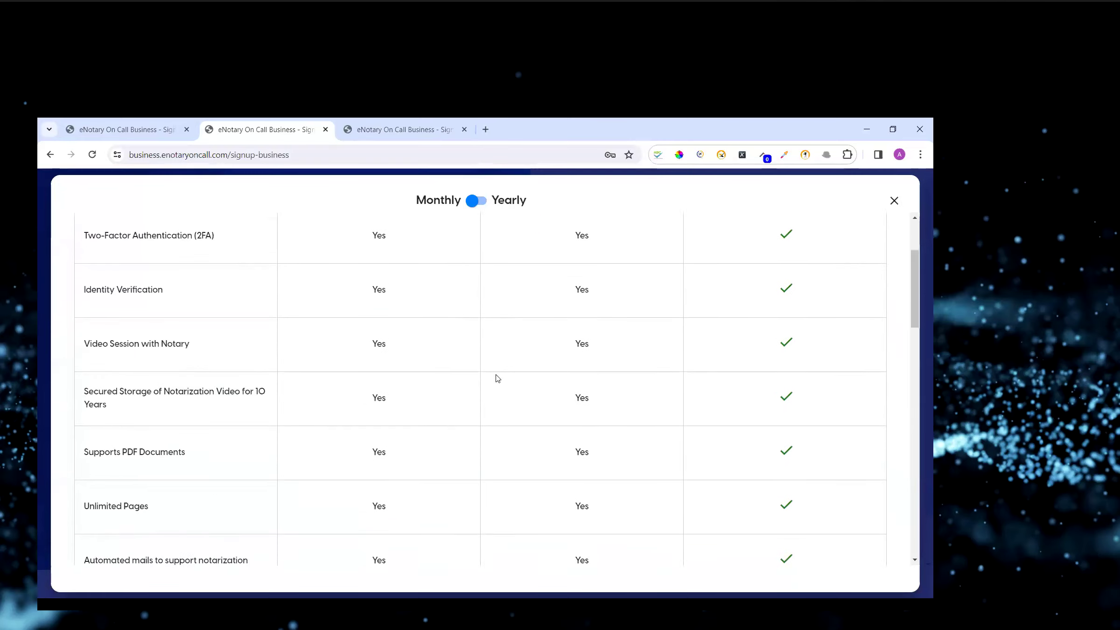
scroll(498, 378, "down", 4)
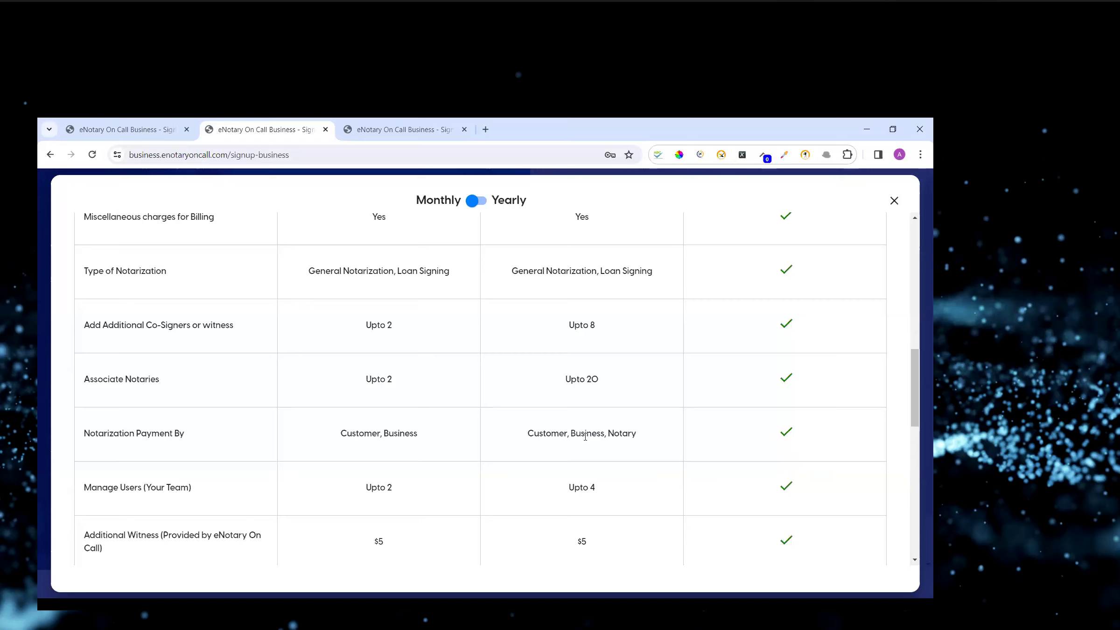
scroll(585, 436, "up", 10)
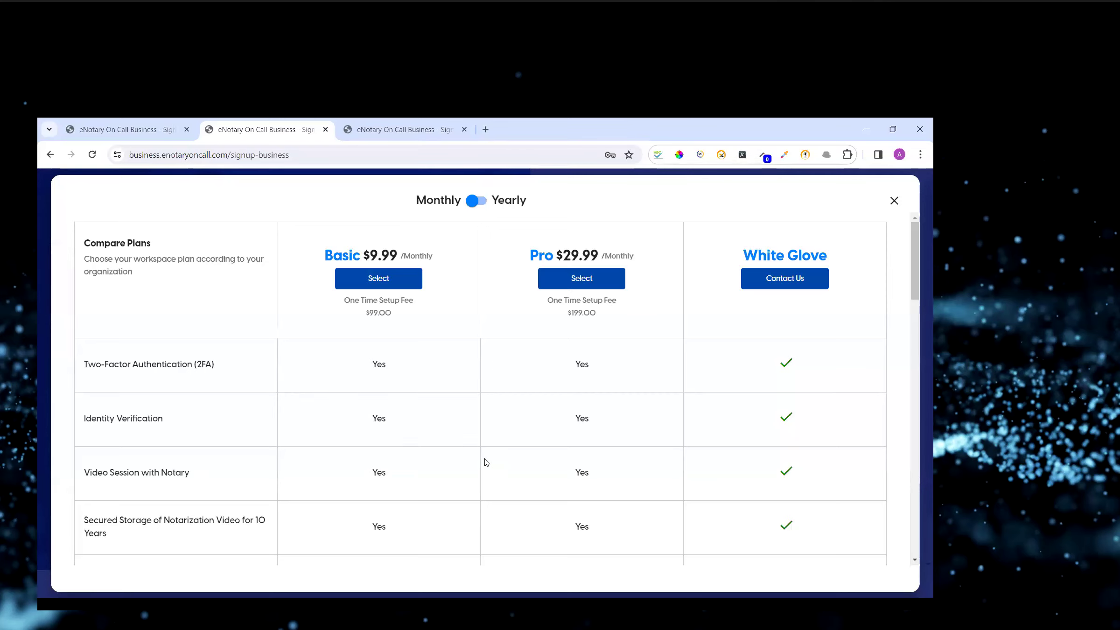
scroll(483, 462, "down", 10)
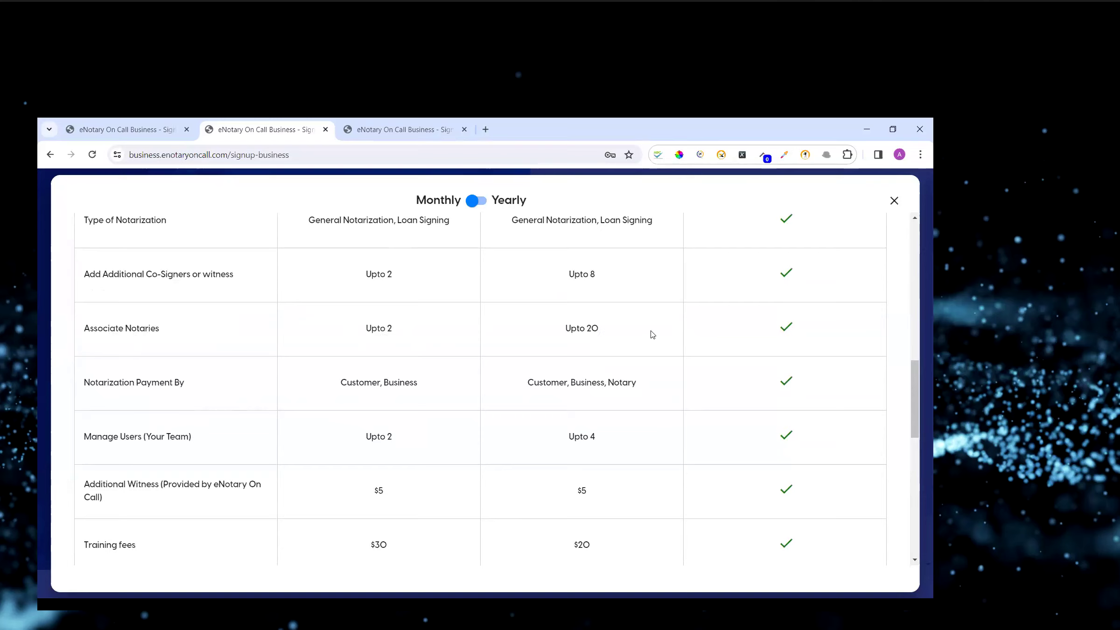
scroll(624, 344, "up", 12)
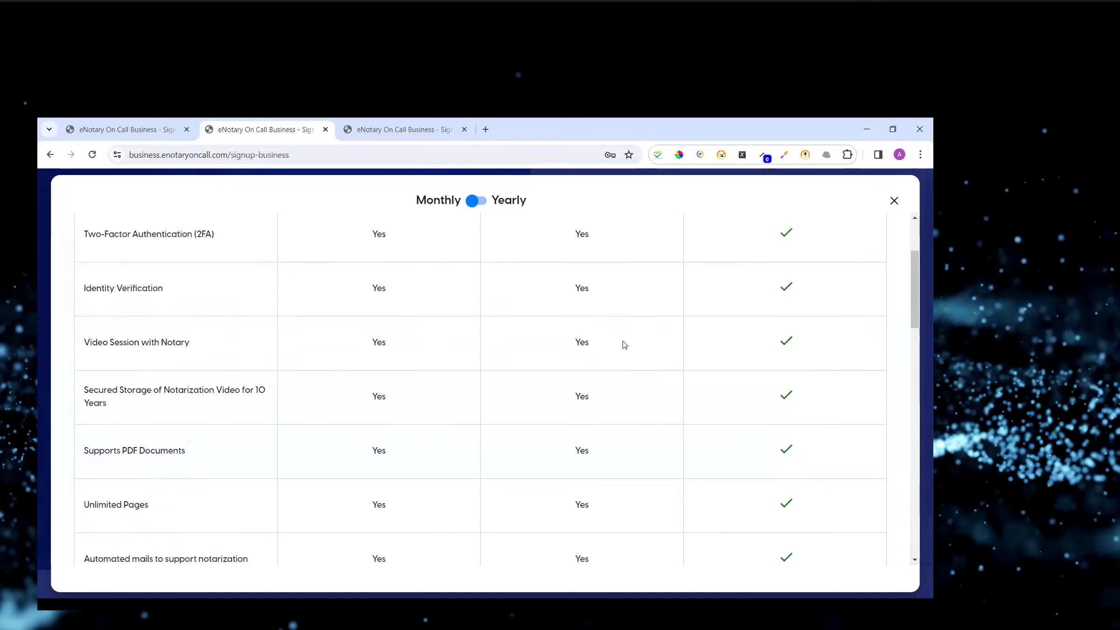
scroll(560, 492, "down", 12)
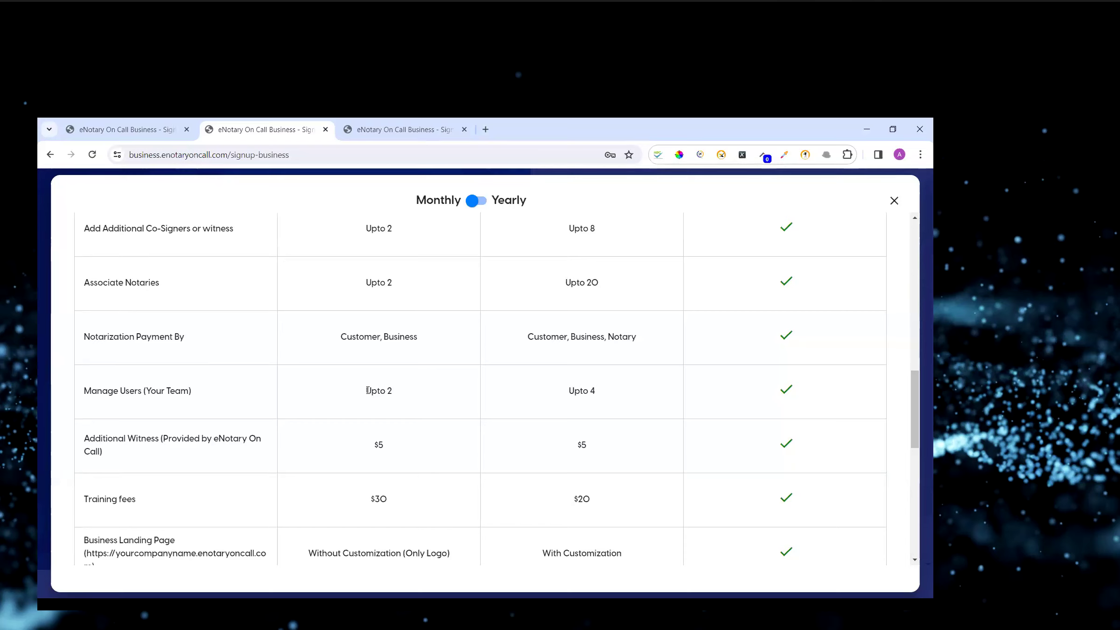
Highlight the Basic plan's Manage Users limit and the Business Landing Page feature label in the comparison table.
triple_click(386, 393)
scroll(588, 486, "down", 3)
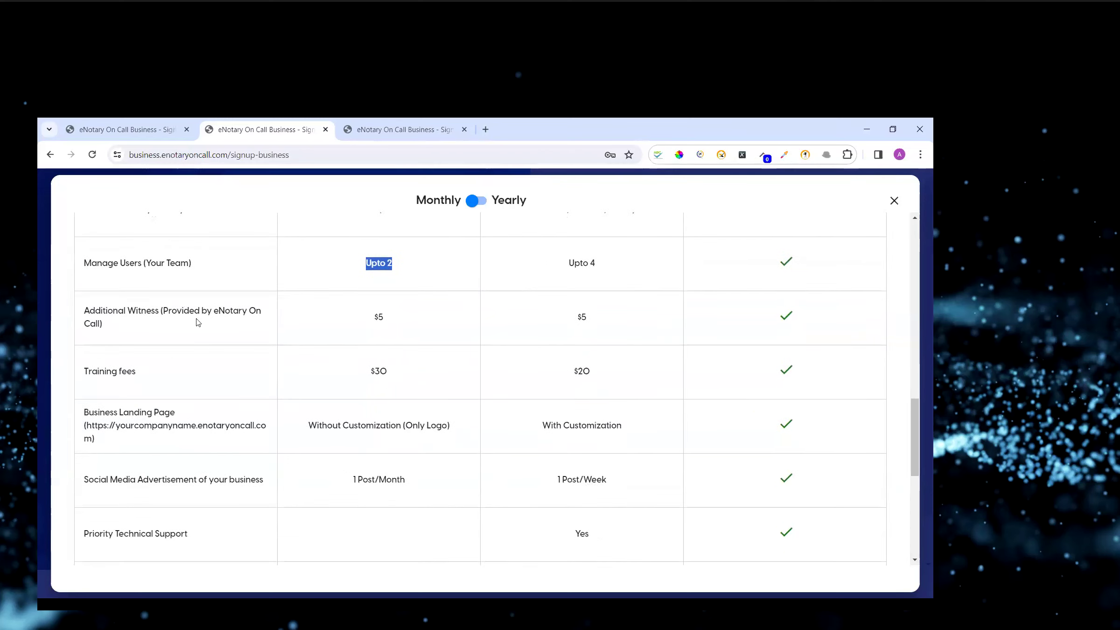
scroll(140, 326, "down", 1)
left_click_drag(88, 346, 182, 348)
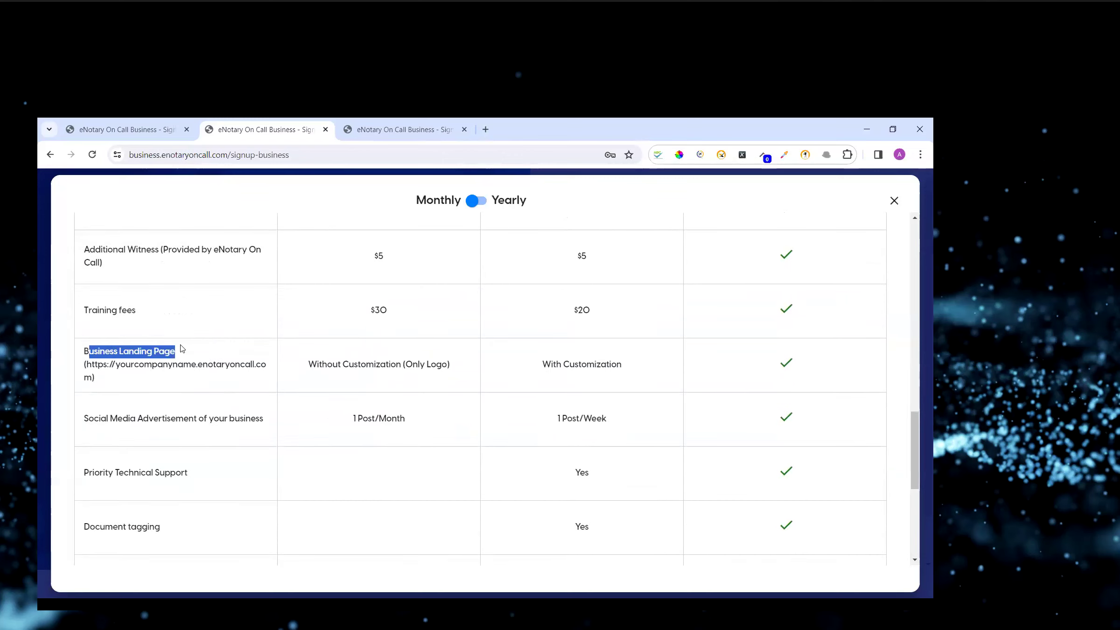
left_click(129, 377)
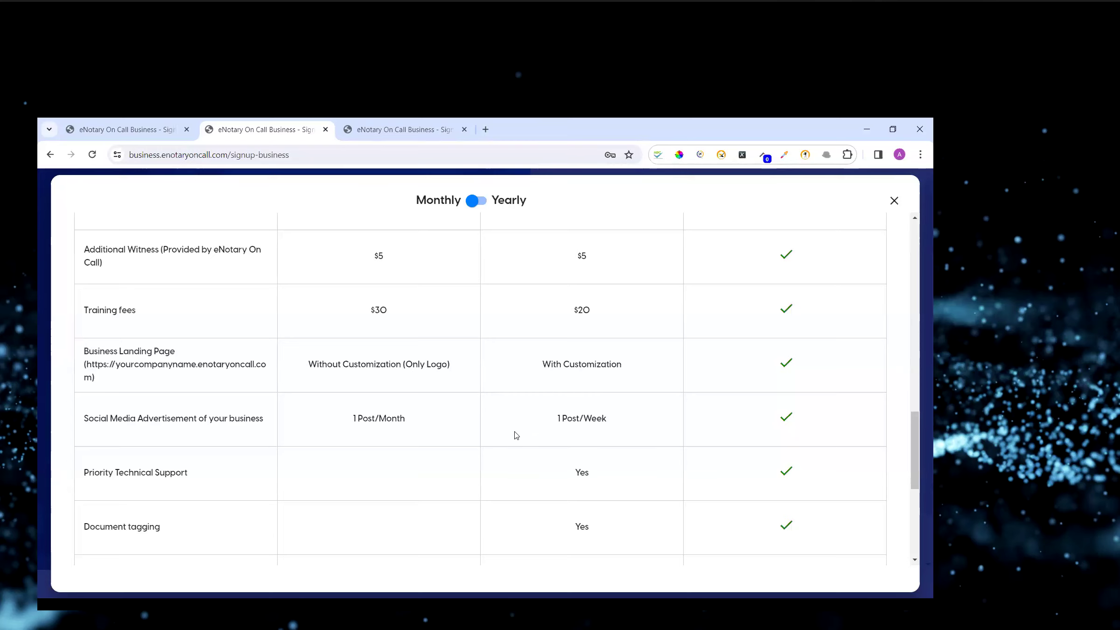
Scroll to the end of the plan comparison, highlight the Restore document(s) row, and return to the top.
scroll(516, 435, "down", 1)
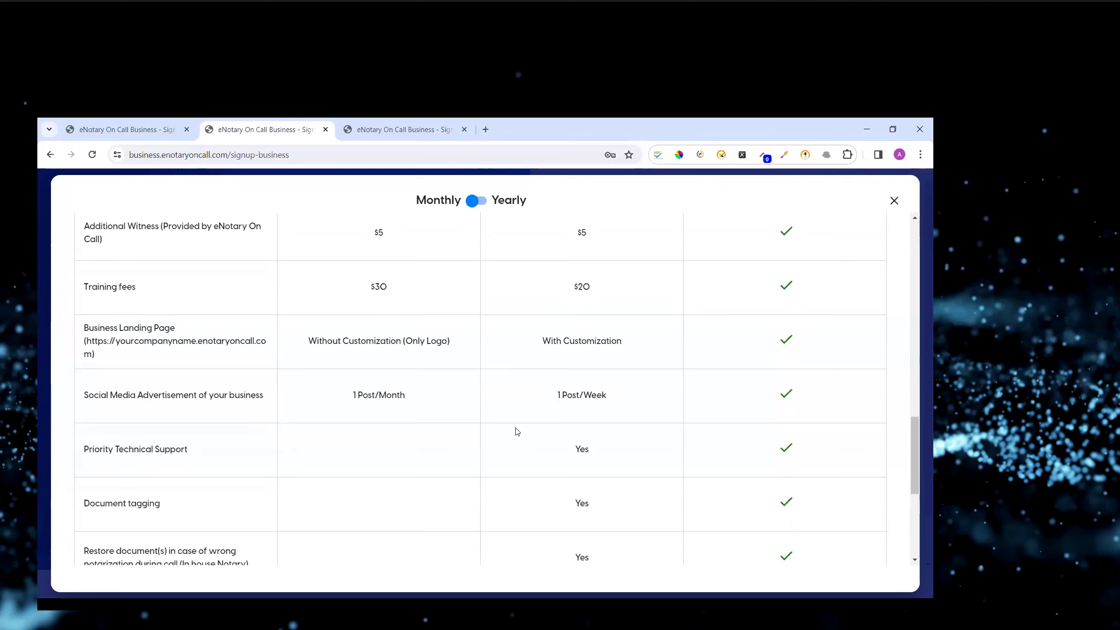
scroll(517, 432, "up", 1)
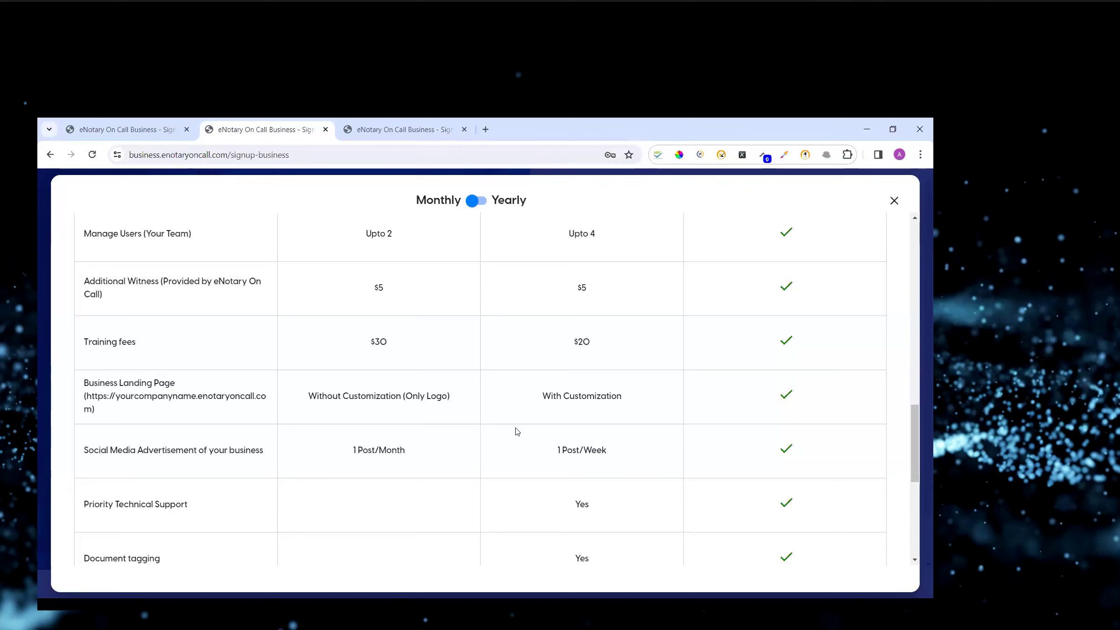
scroll(517, 431, "down", 3)
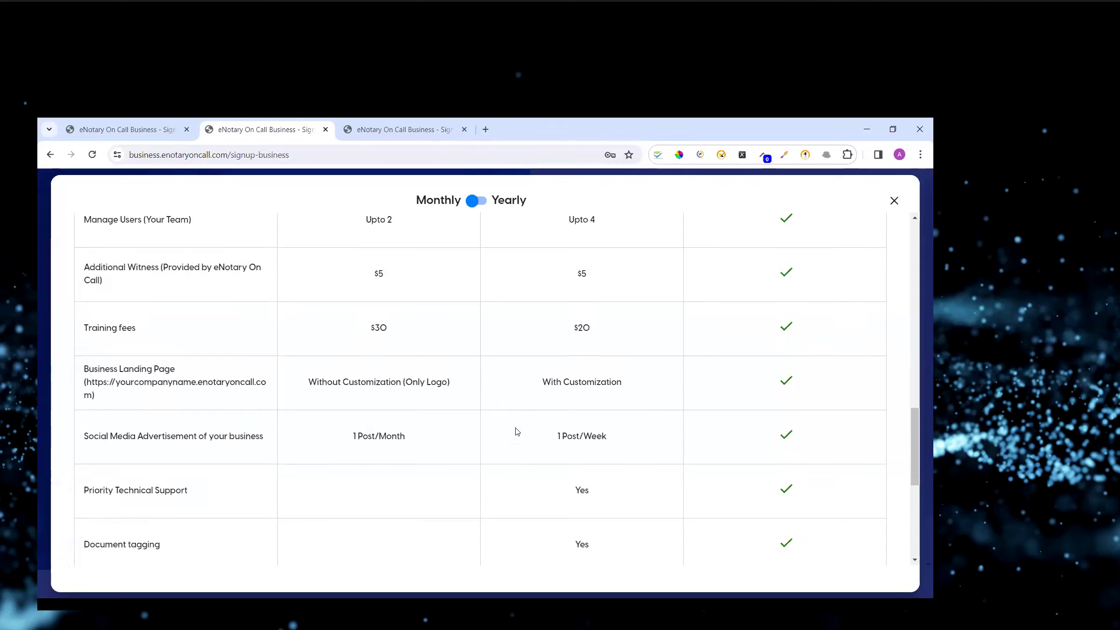
scroll(517, 431, "down", 2)
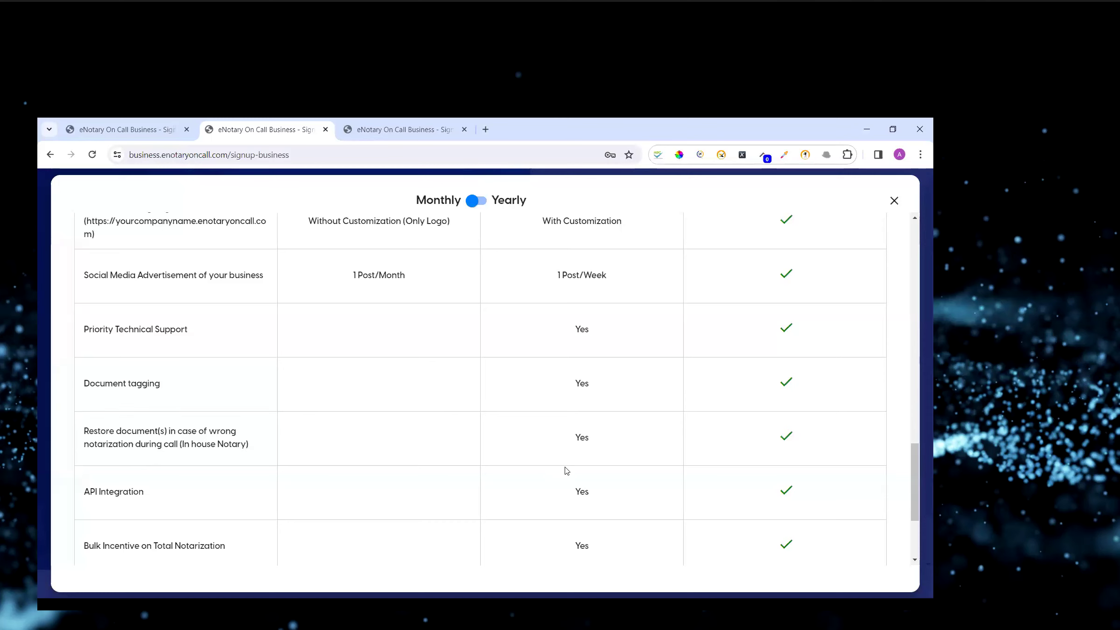
scroll(567, 471, "down", 1)
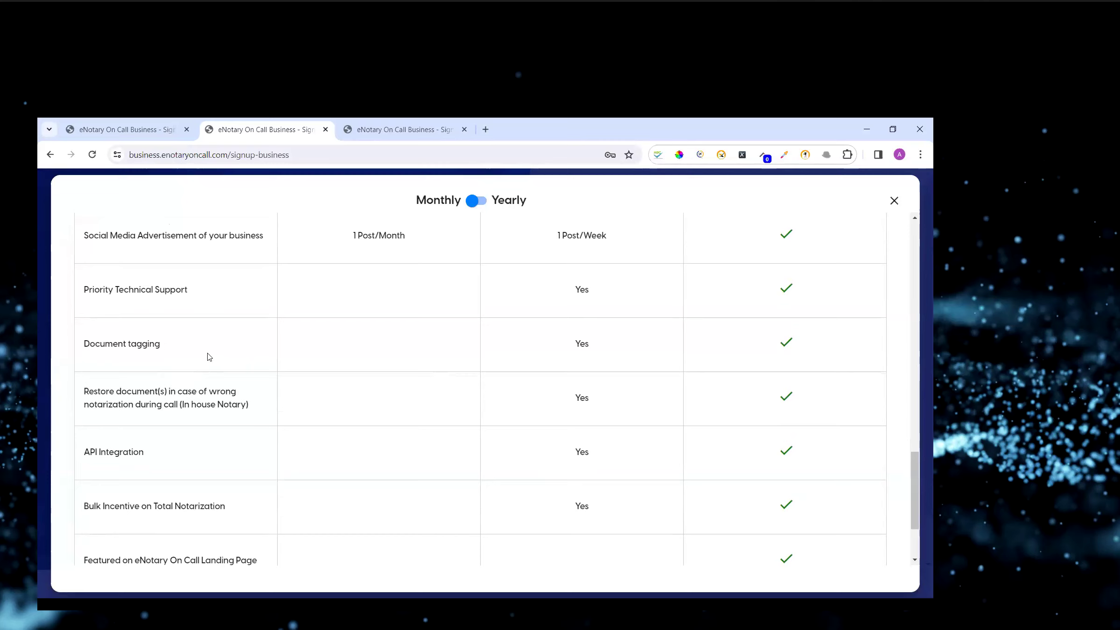
scroll(544, 418, "down", 1)
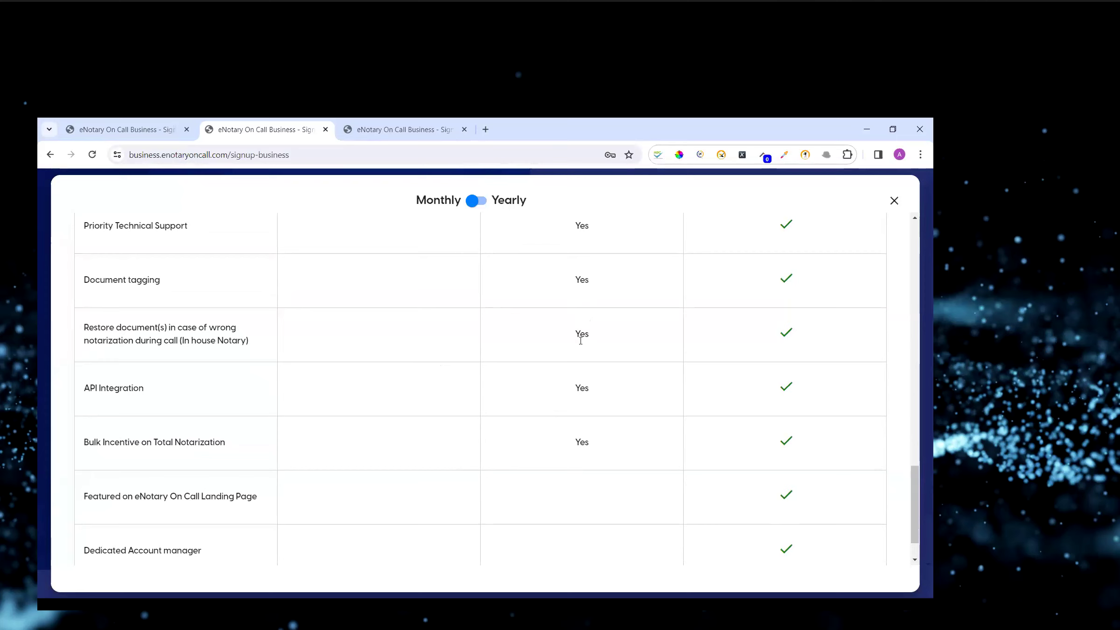
left_click_drag(146, 327, 189, 340)
left_click(202, 337)
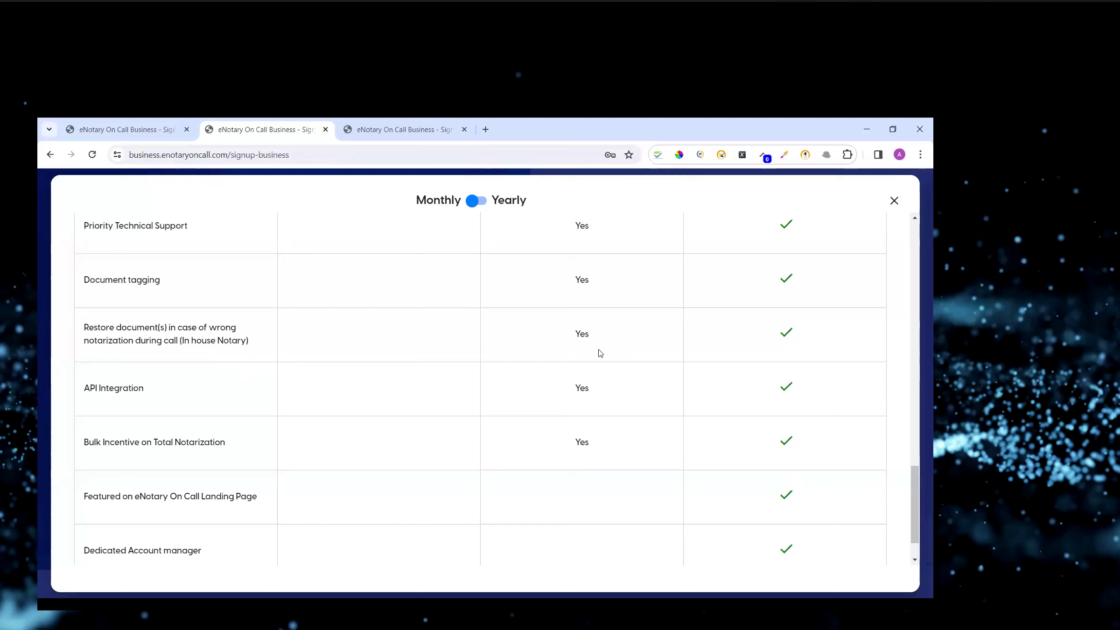
scroll(608, 435, "down", 1)
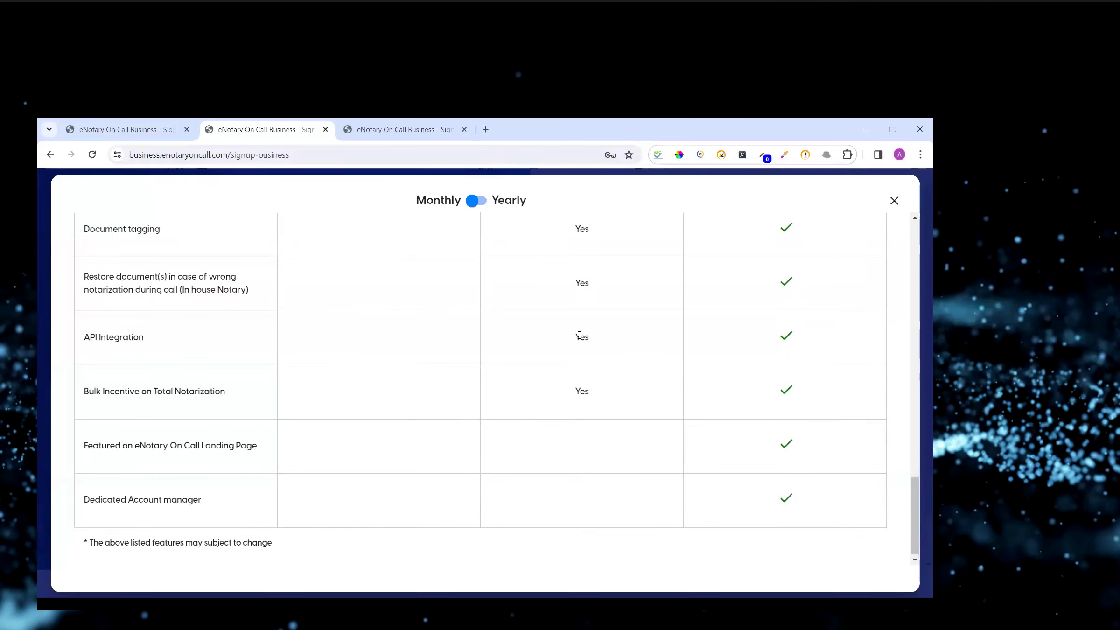
scroll(582, 400, "down", 1)
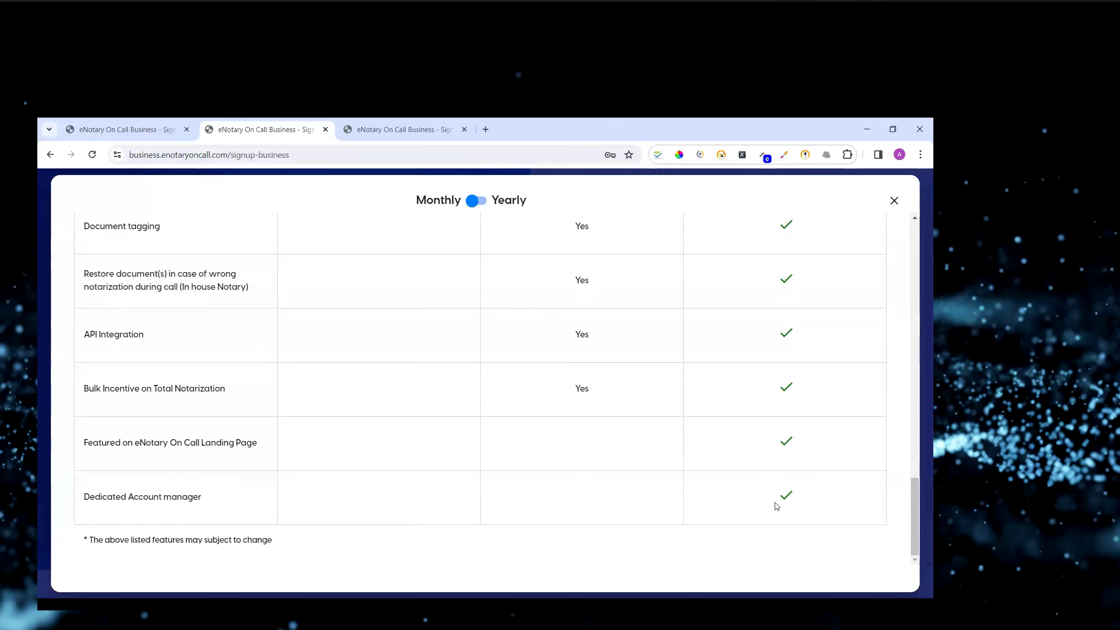
scroll(609, 440, "up", 10)
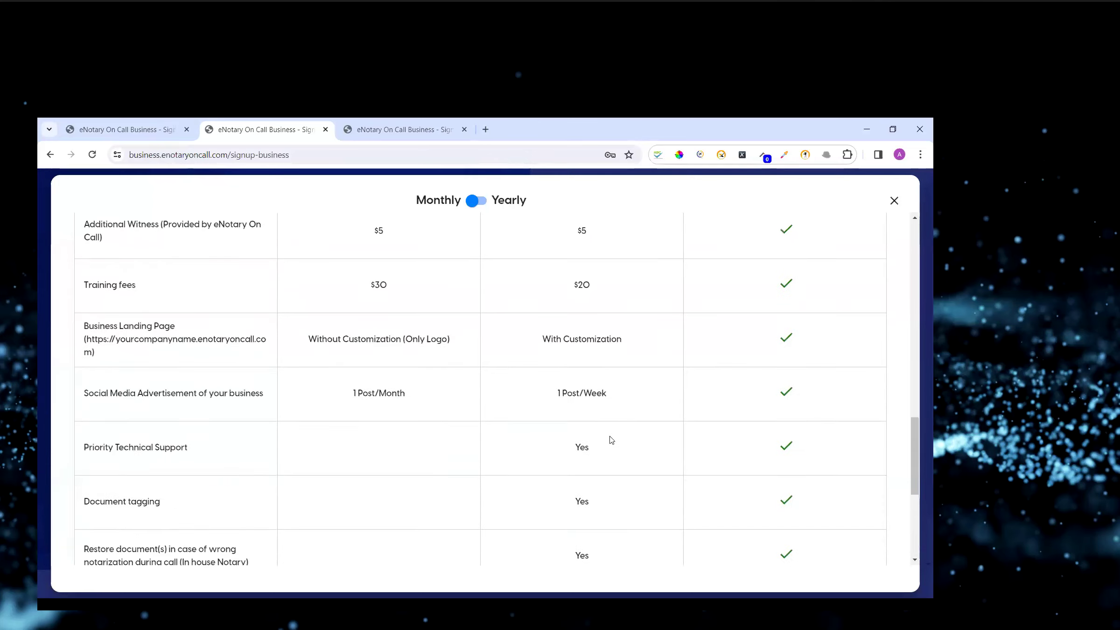
scroll(609, 440, "up", 5)
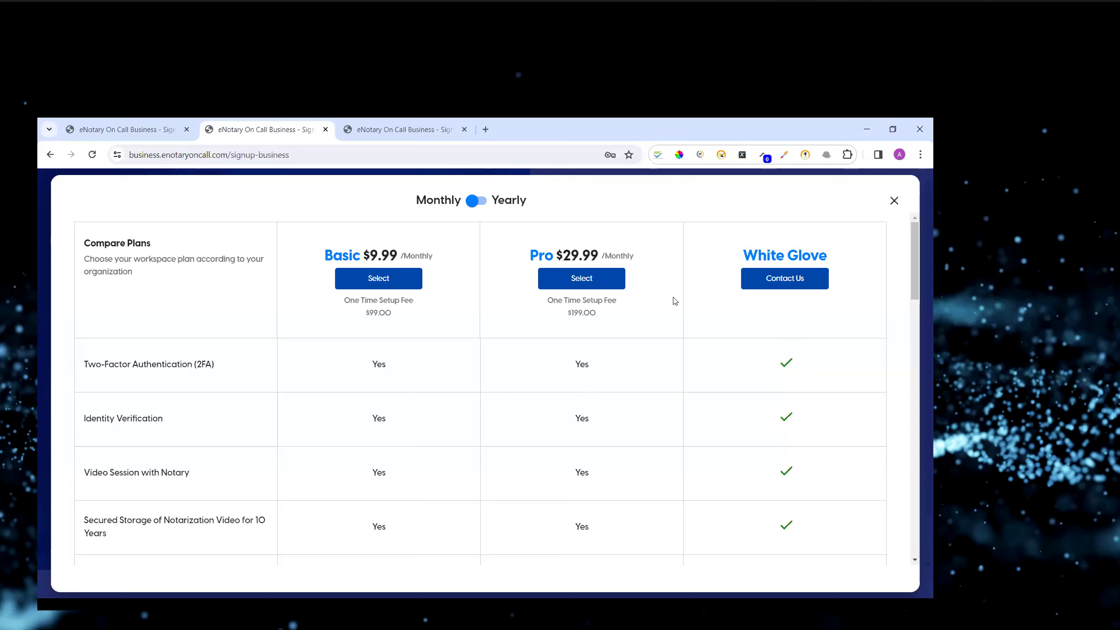
scroll(673, 301, "down", 4)
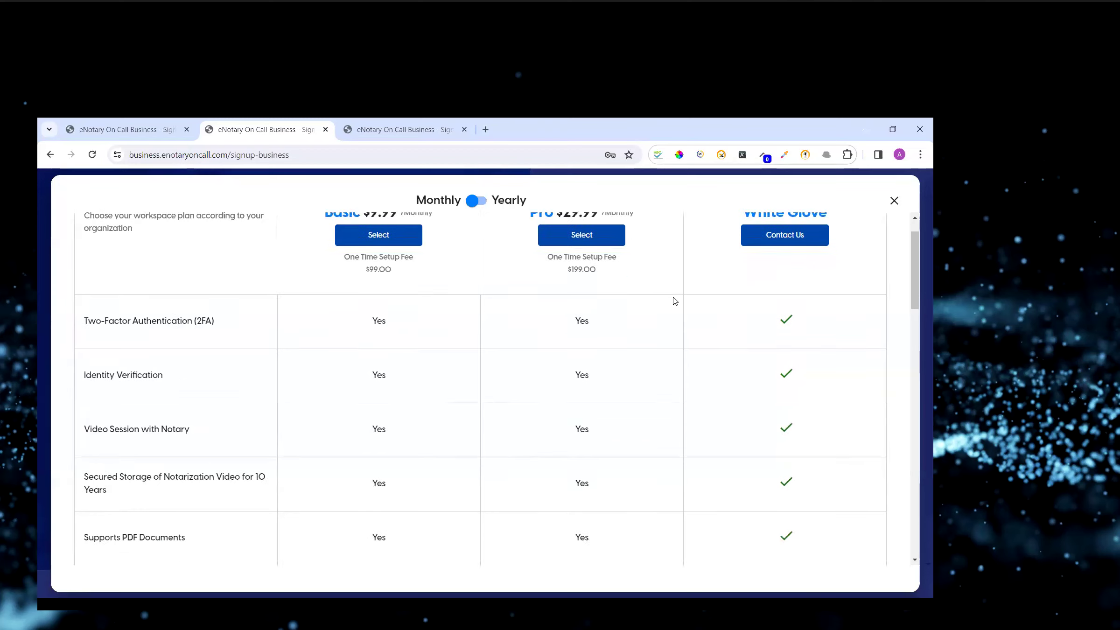
scroll(673, 301, "up", 4)
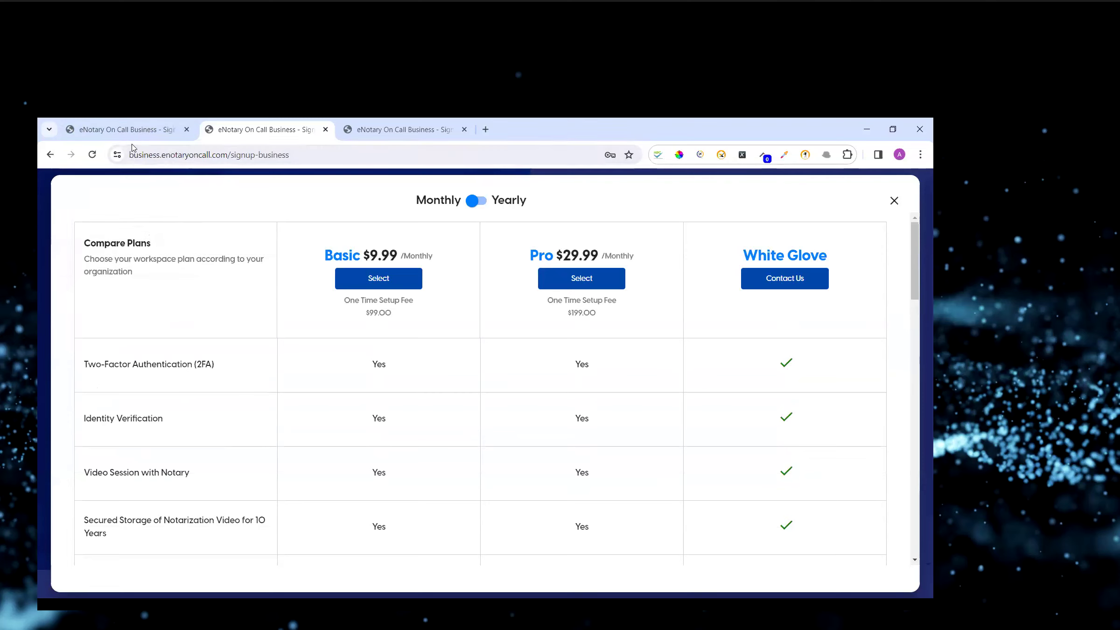
Switch to the businesstraining.enotaryoncall.com tab and close its subscription plan comparison.
mouse_move(131, 134)
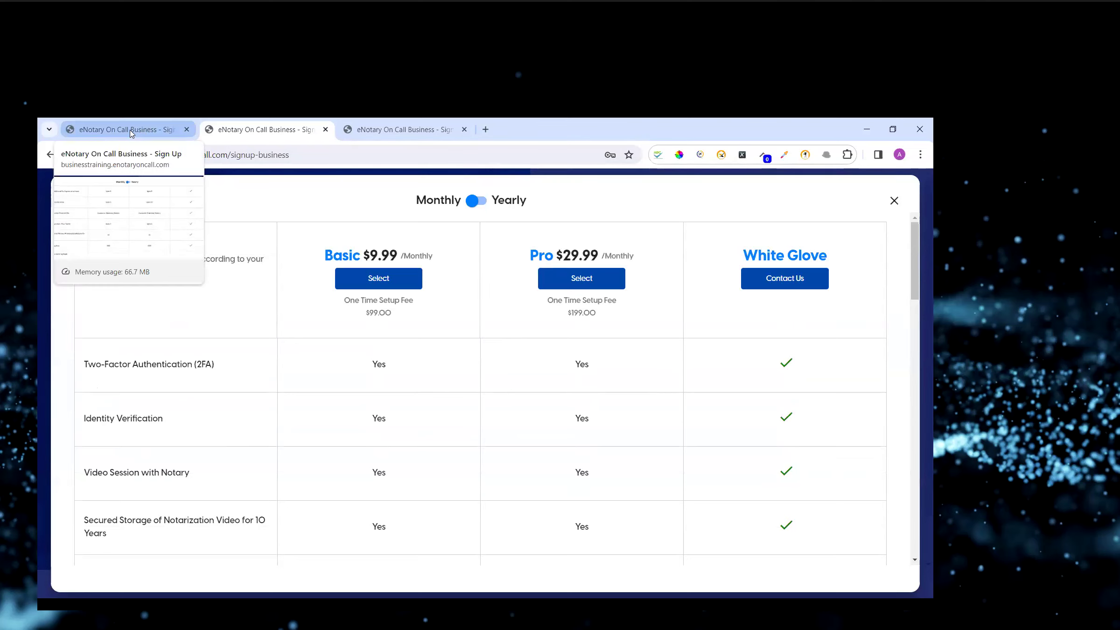
left_click(131, 132)
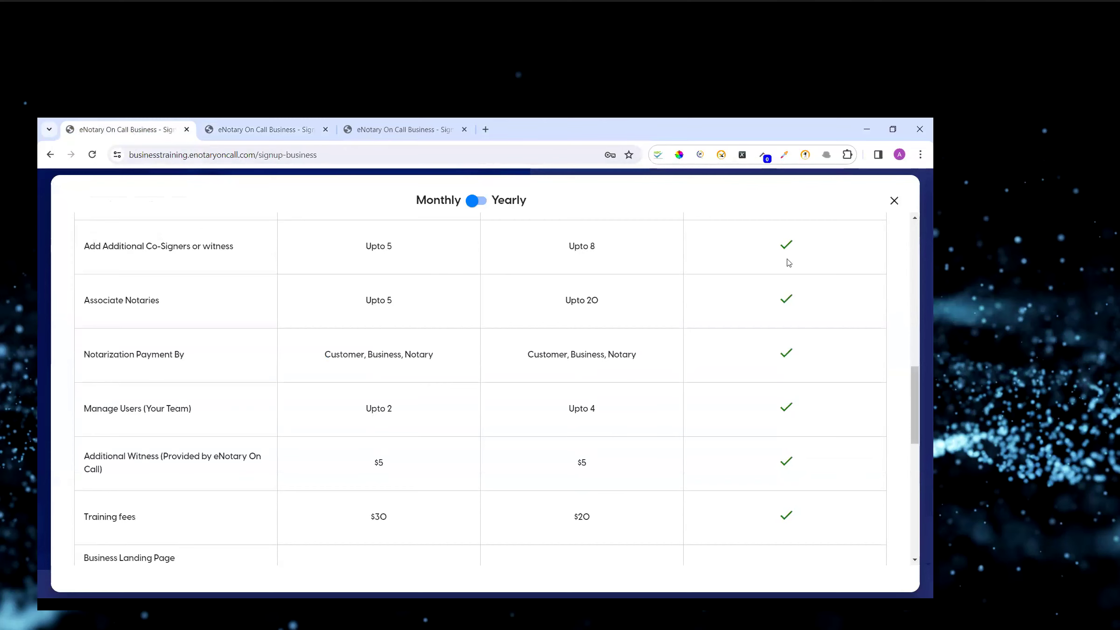
left_click(894, 200)
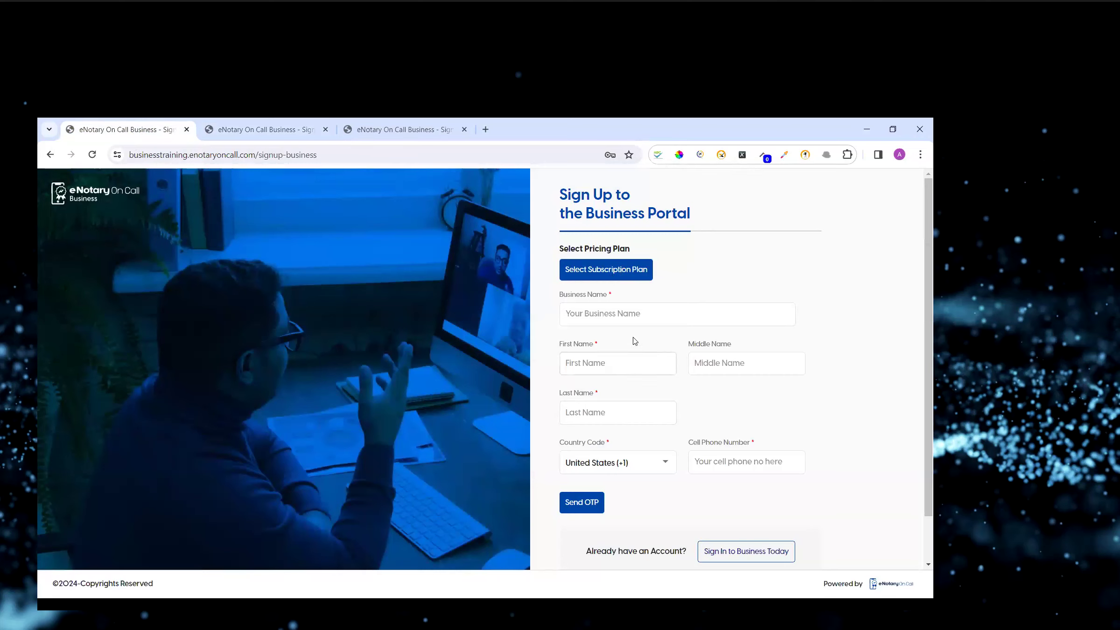
Go from the training business sign-up page to the business portal sign-in page.
scroll(633, 405, "down", 1)
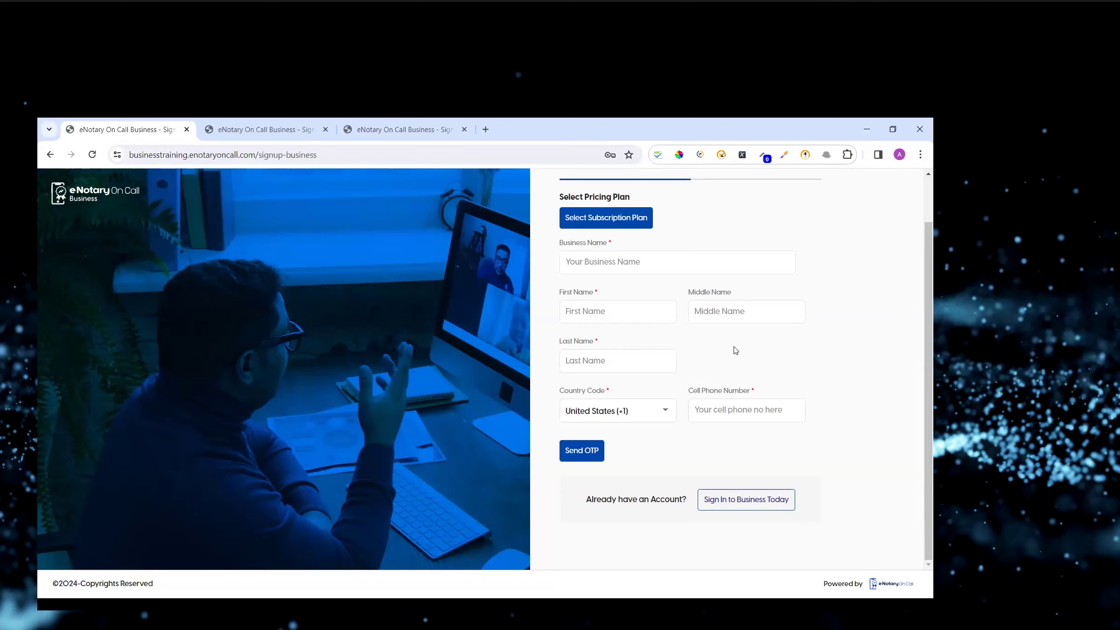
left_click(735, 500)
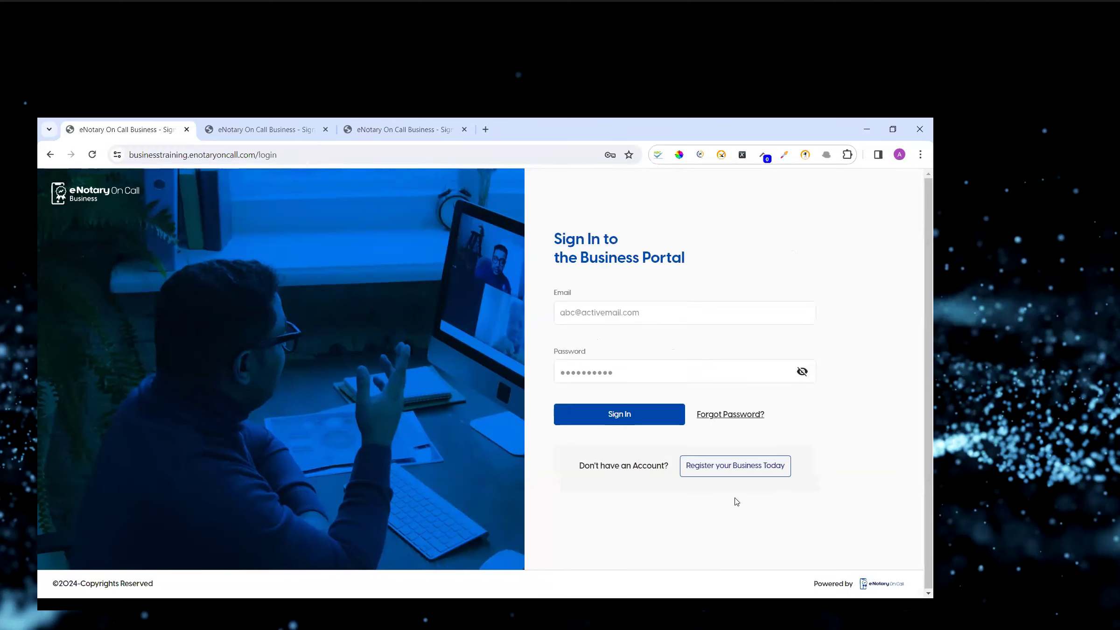
Sign in to the training business portal by choosing a saved account email and password.
left_click(593, 372)
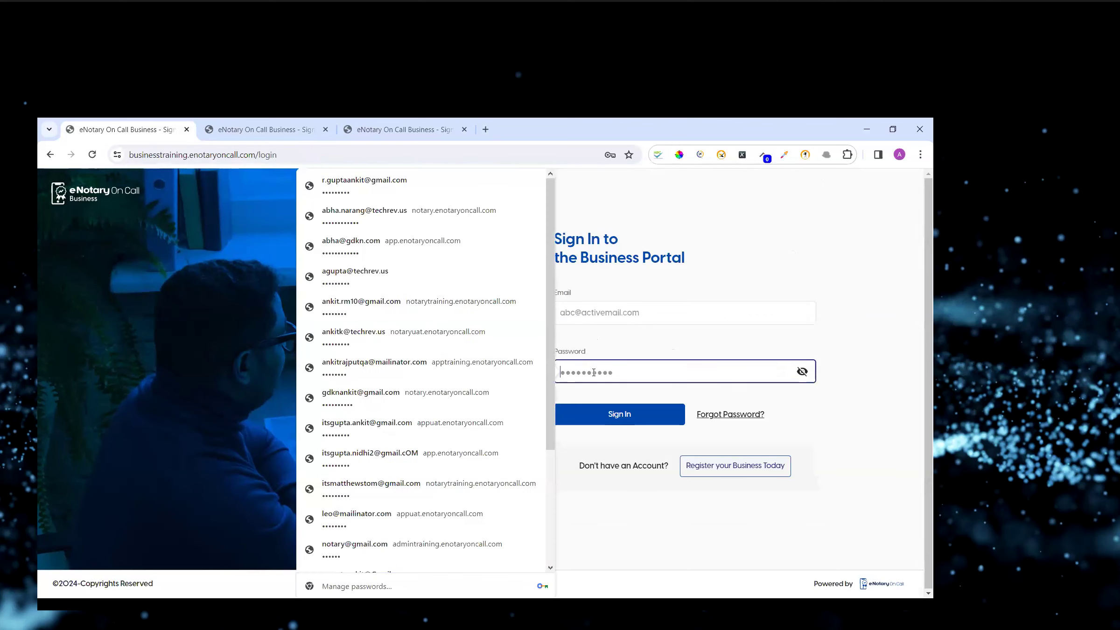
left_click(418, 182)
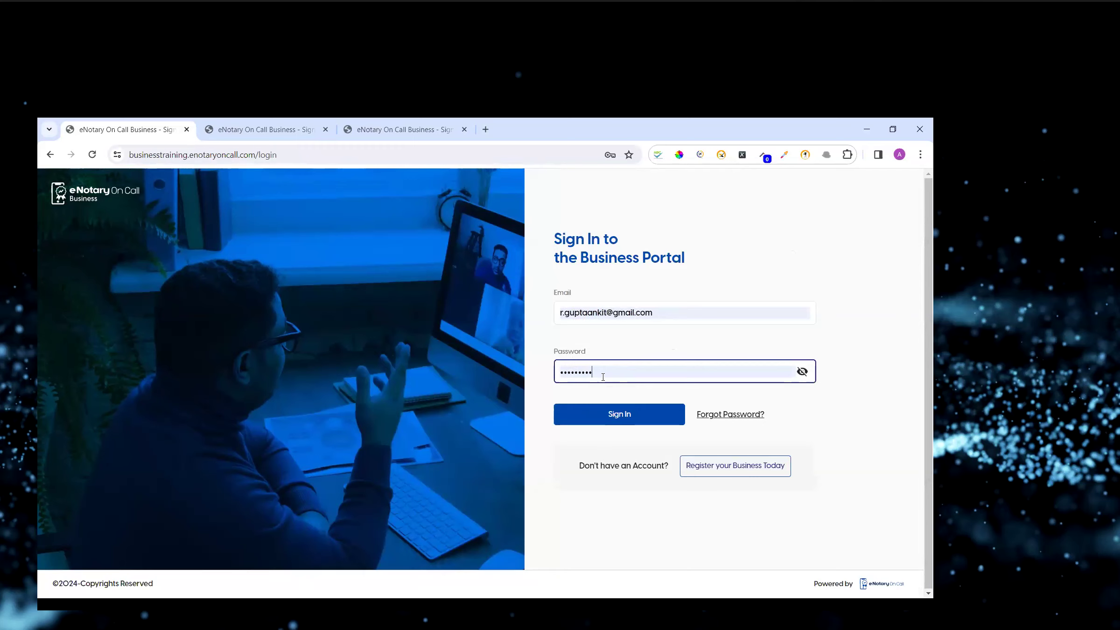
left_click(619, 420)
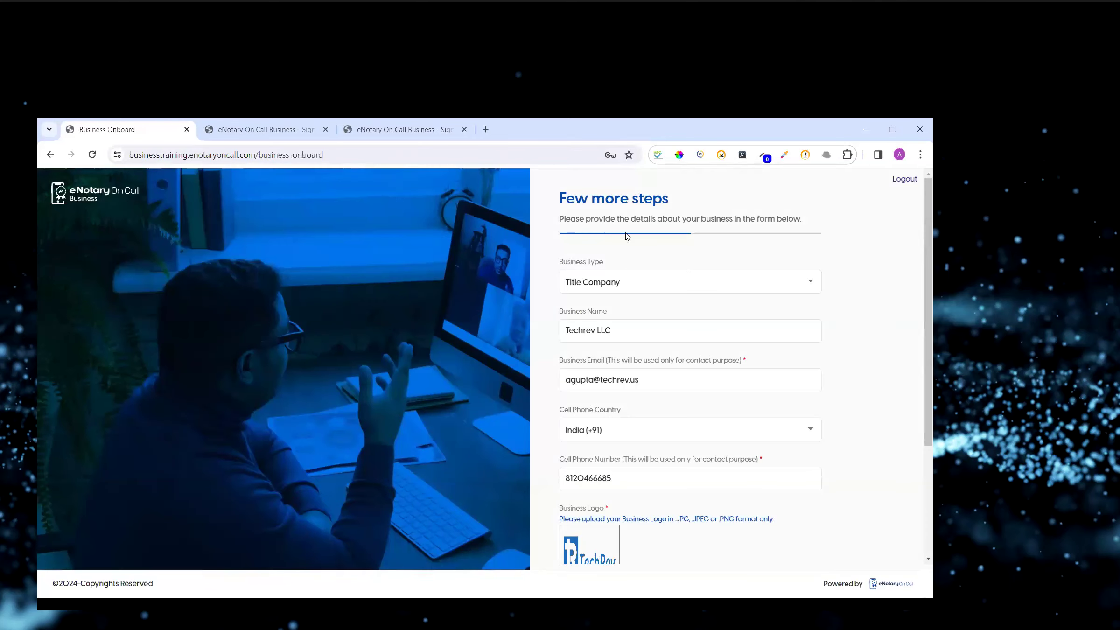
Open the Business Type options on the onboarding form, keep Title Company, and scroll through the business details.
left_click(618, 287)
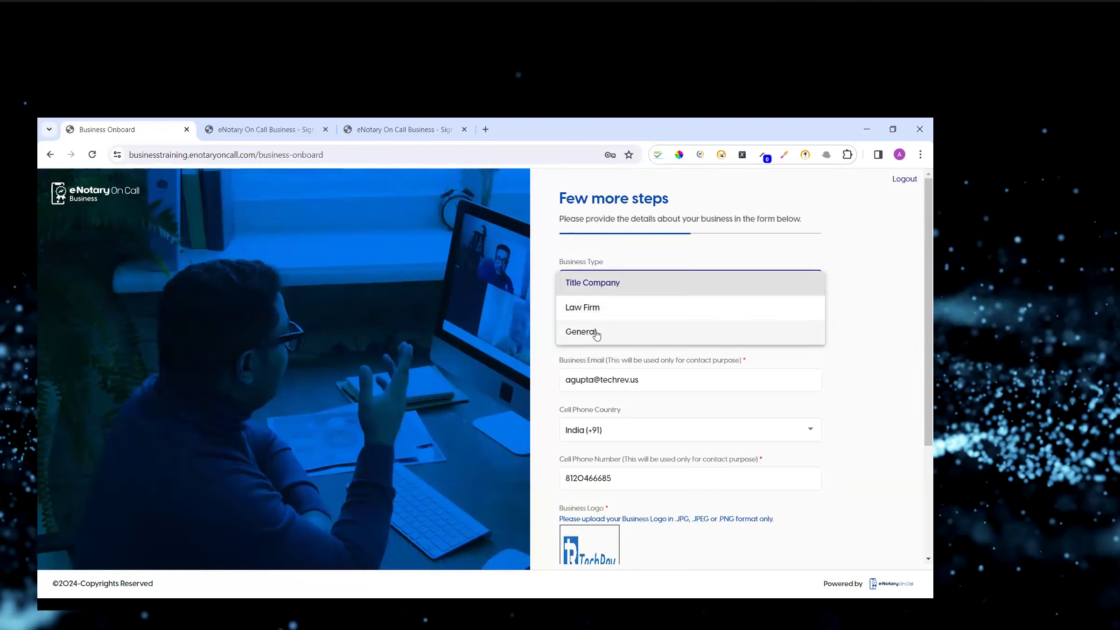
left_click(877, 282)
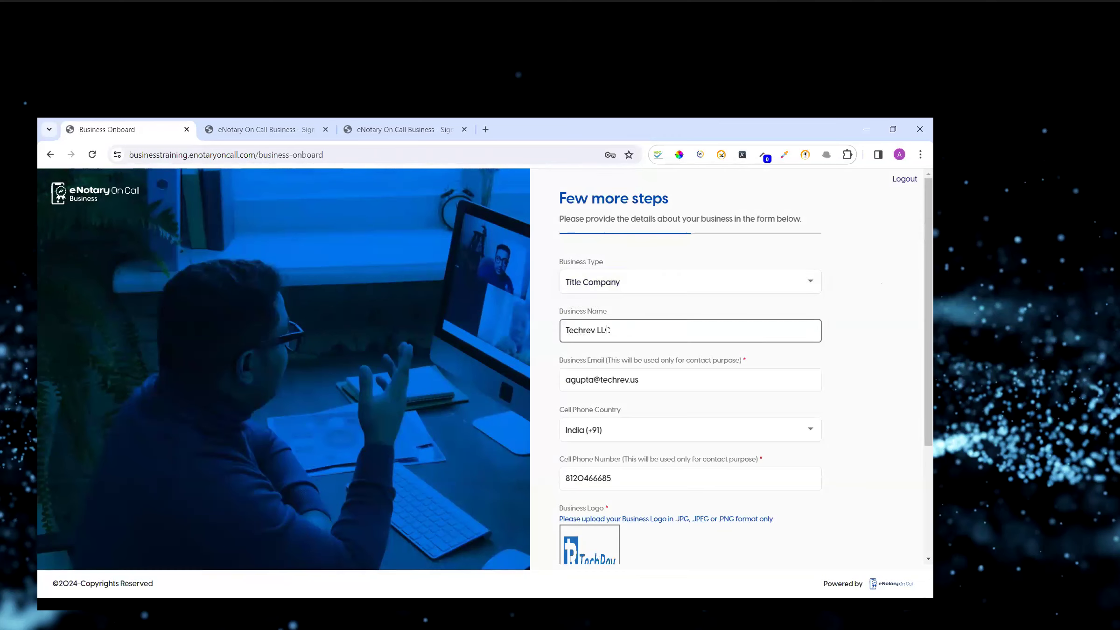
scroll(624, 340, "down", 1)
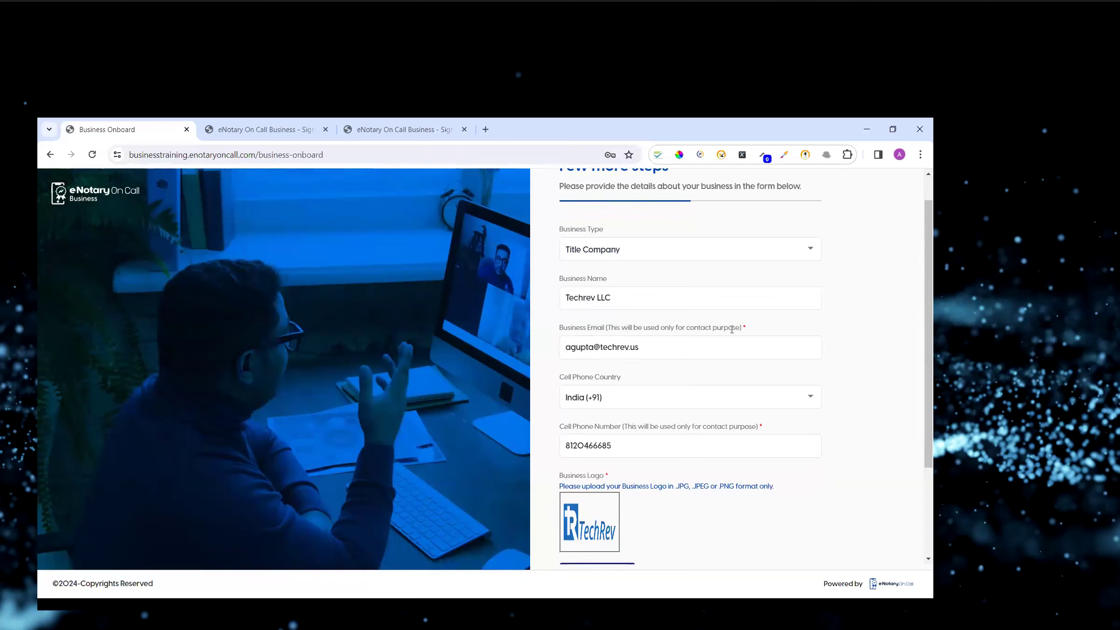
Review the business email and cell phone fields on the onboarding form and proceed to the address section.
left_click_drag(643, 347, 561, 351)
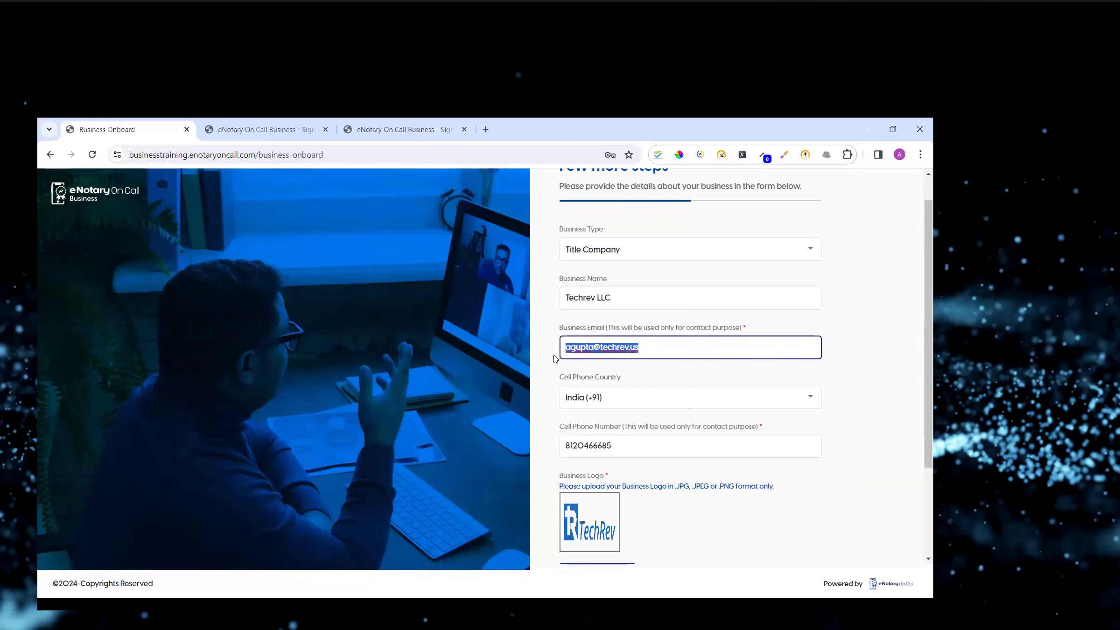
left_click(658, 441)
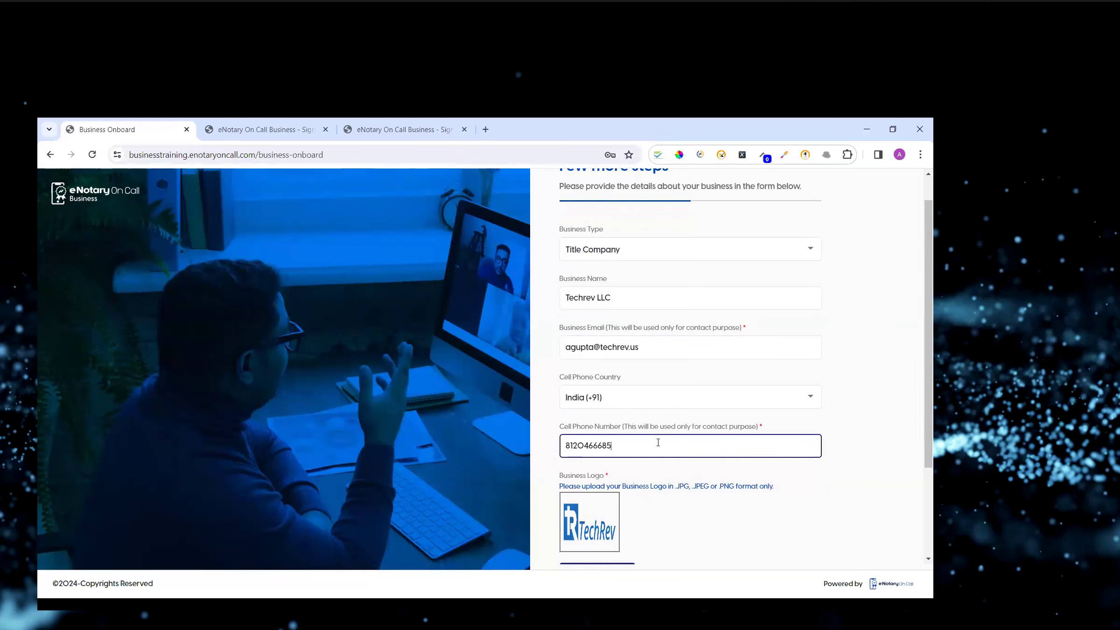
scroll(658, 442, "down", 1)
scroll(658, 442, "down", 1)
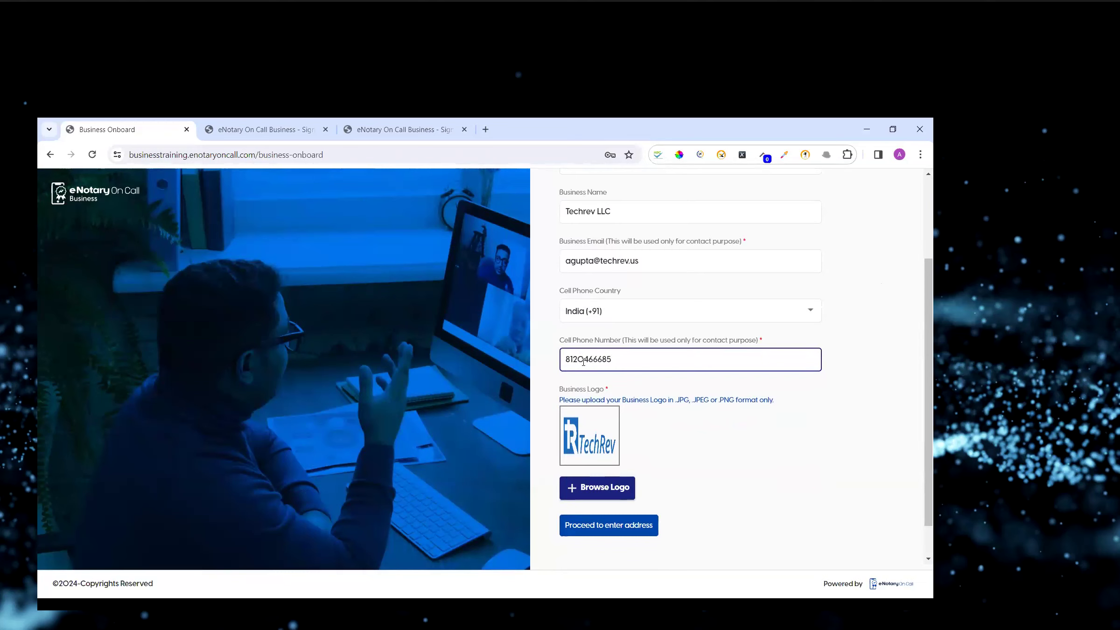
scroll(629, 387, "down", 1)
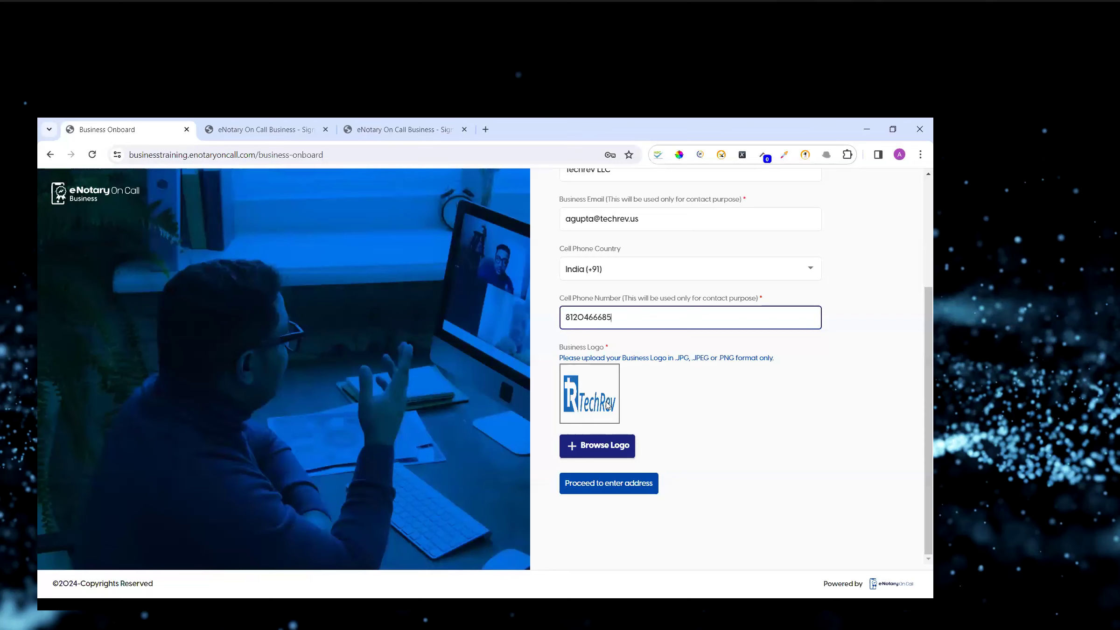
left_click(602, 490)
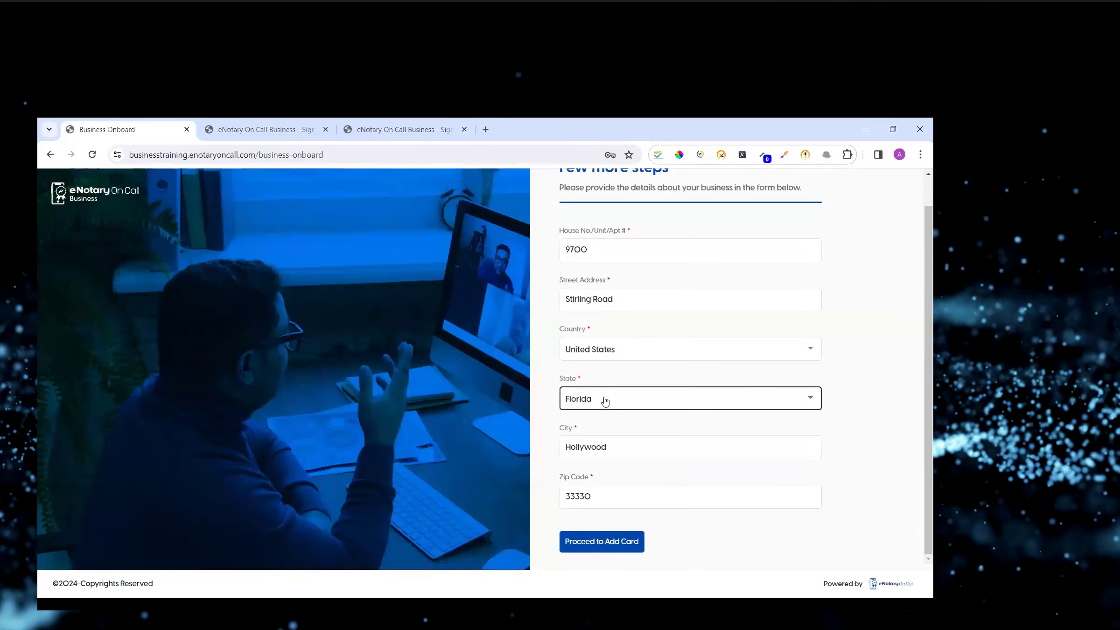
Continue past the prefilled business address and pay $522.89 for the Pro plan with the primary saved card, auto-renew on.
left_click(584, 536)
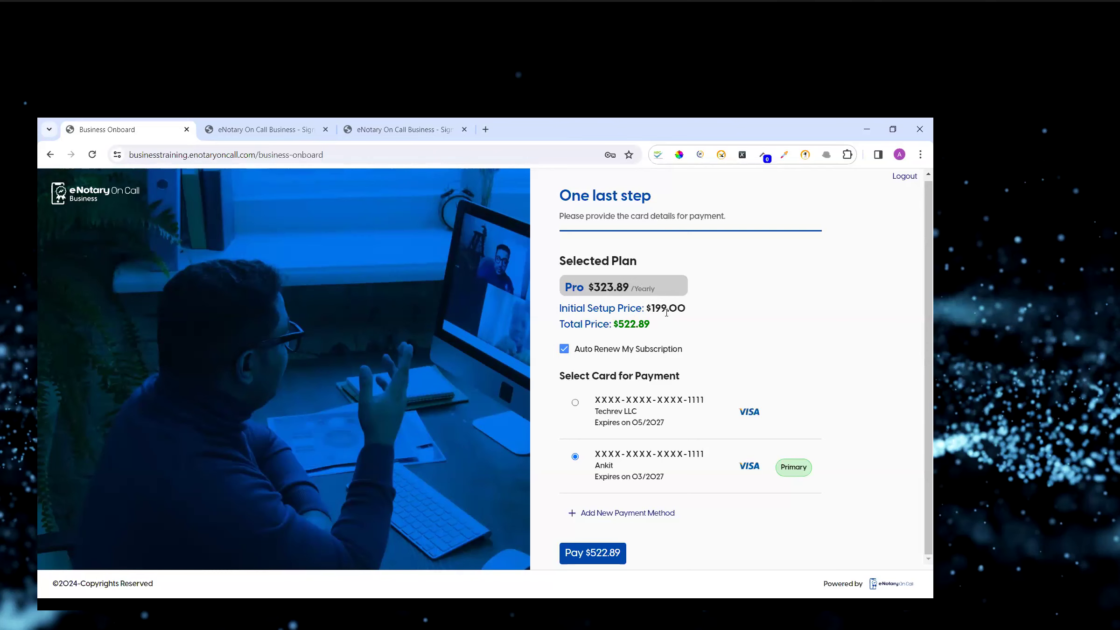
left_click_drag(596, 286, 619, 286)
left_click(600, 328)
left_click_drag(563, 325, 659, 336)
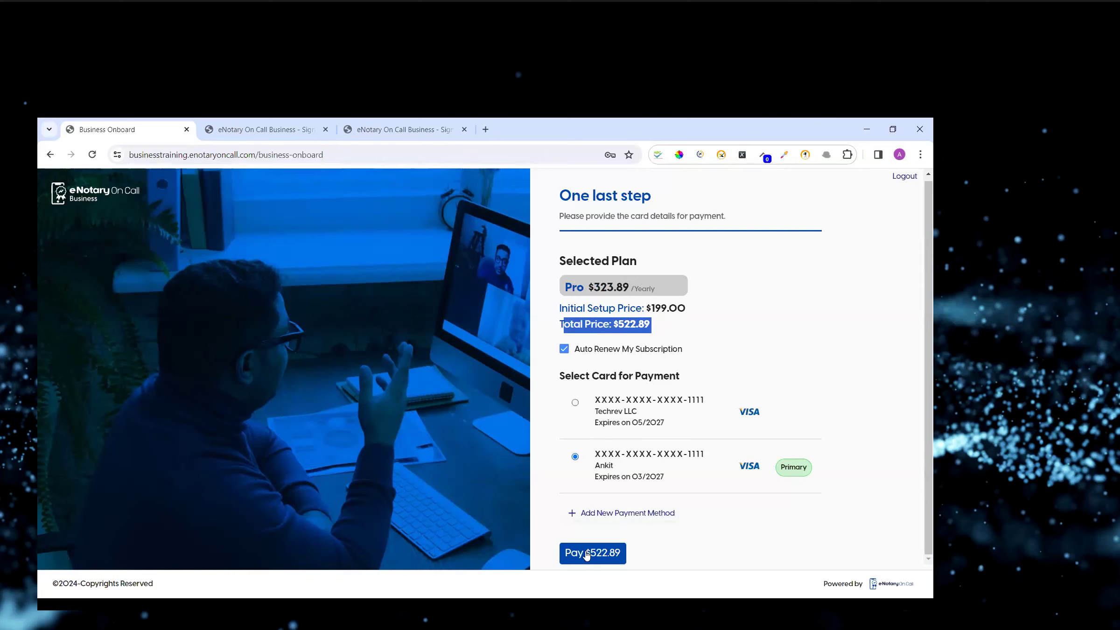
left_click(584, 371)
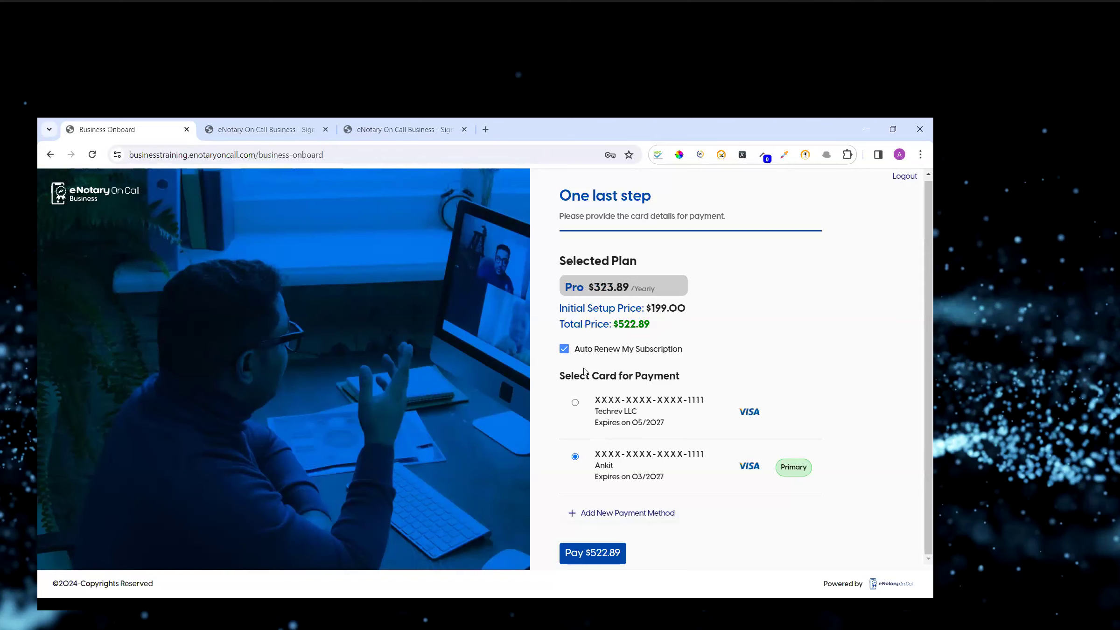
left_click(565, 350)
left_click(564, 351)
left_click(604, 557)
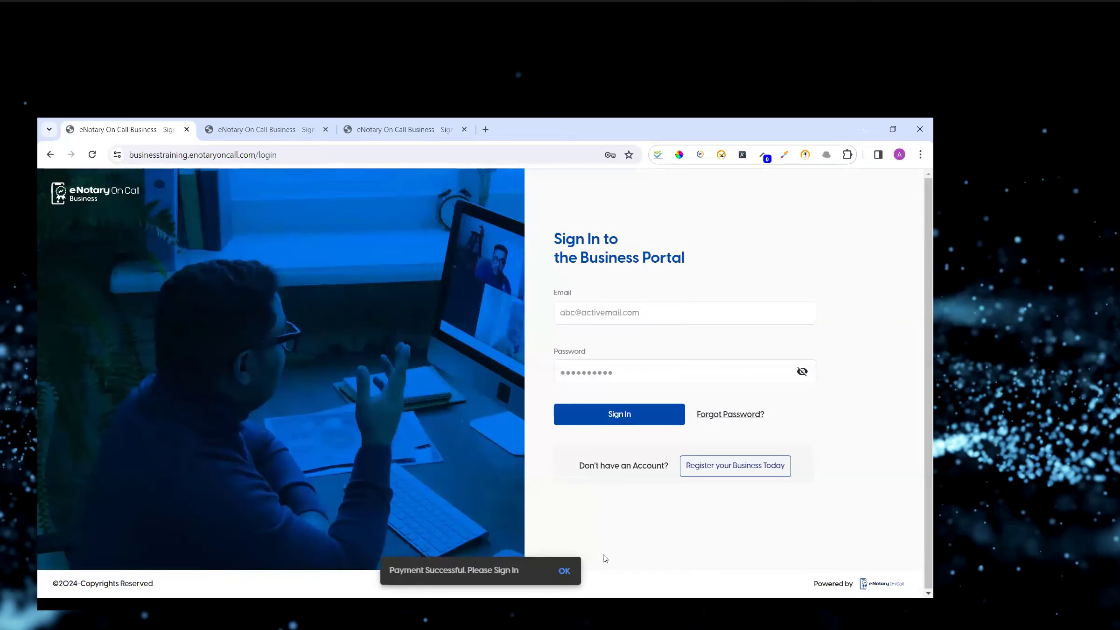
Sign in to the business portal again by choosing a saved account email and password.
left_click(617, 371)
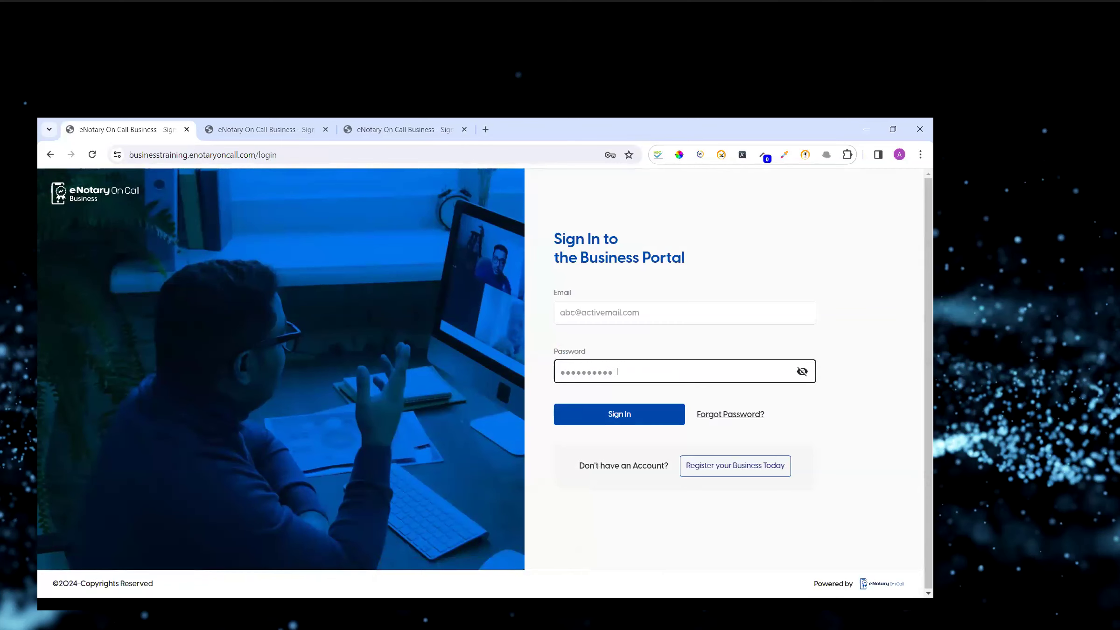
left_click(616, 371)
key("Down")
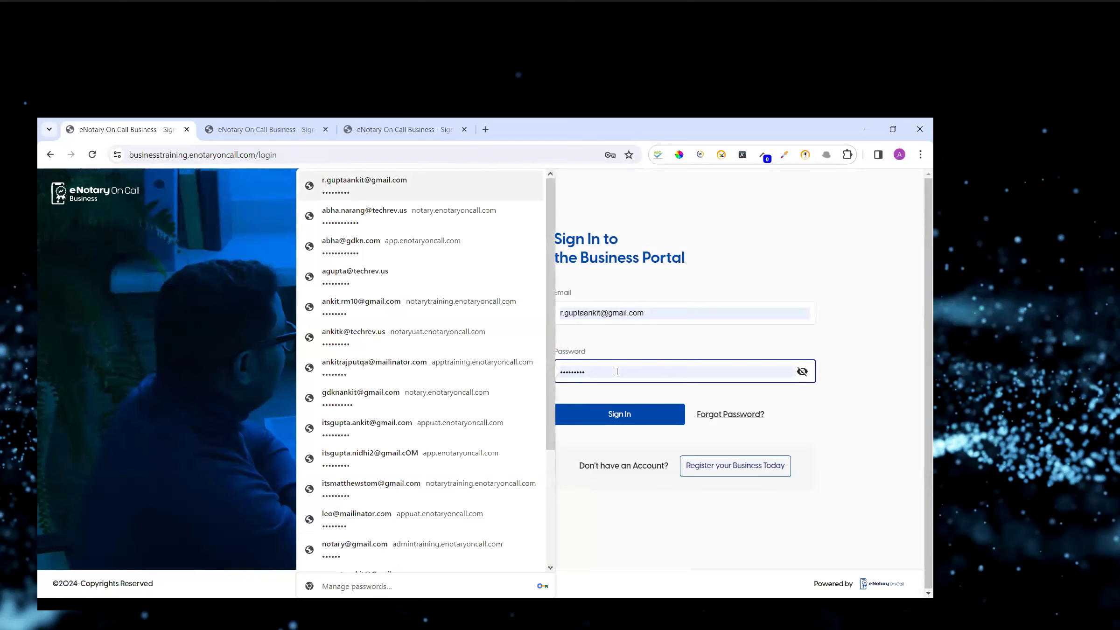
key("Return")
left_click(605, 415)
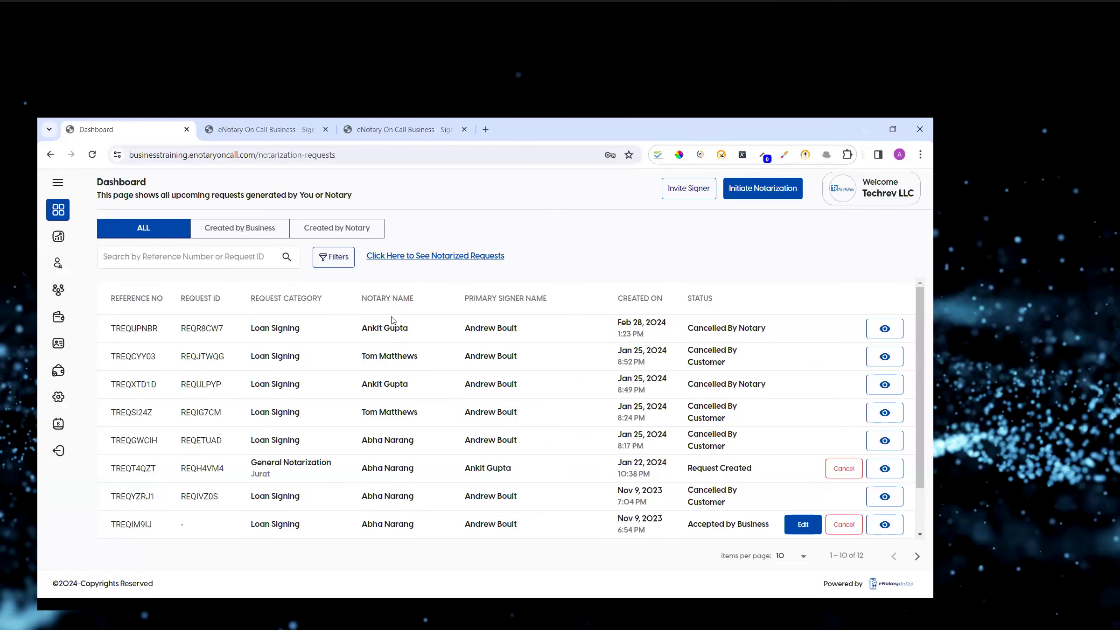
Open Manage Notaries from the dashboard's navigation menu.
scroll(392, 320, "down", 2)
scroll(401, 399, "up", 2)
left_click(57, 184)
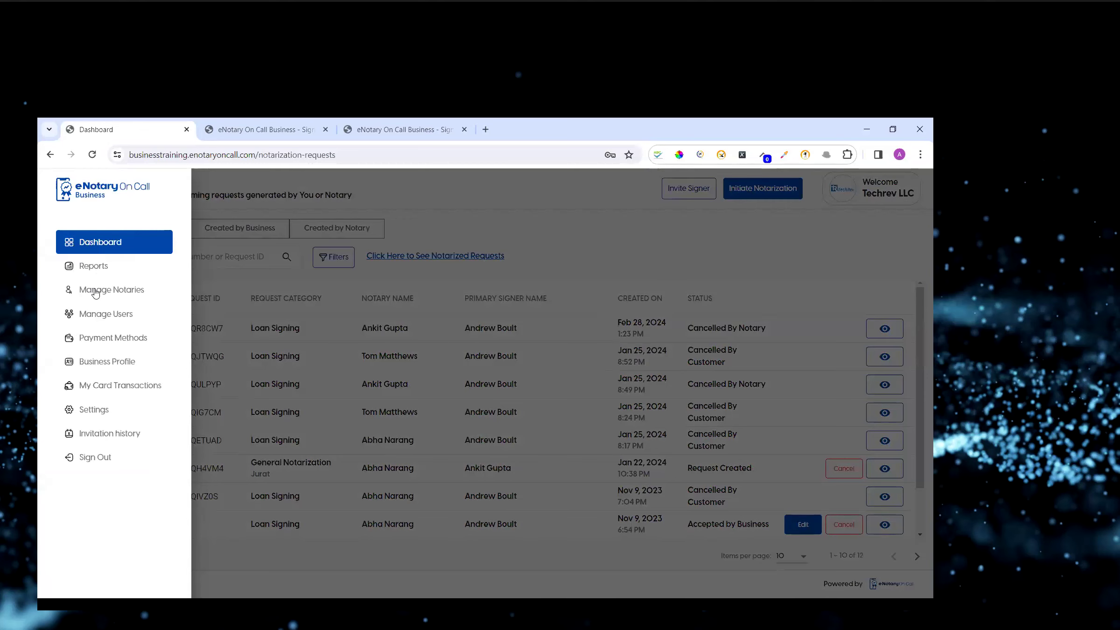
left_click(95, 290)
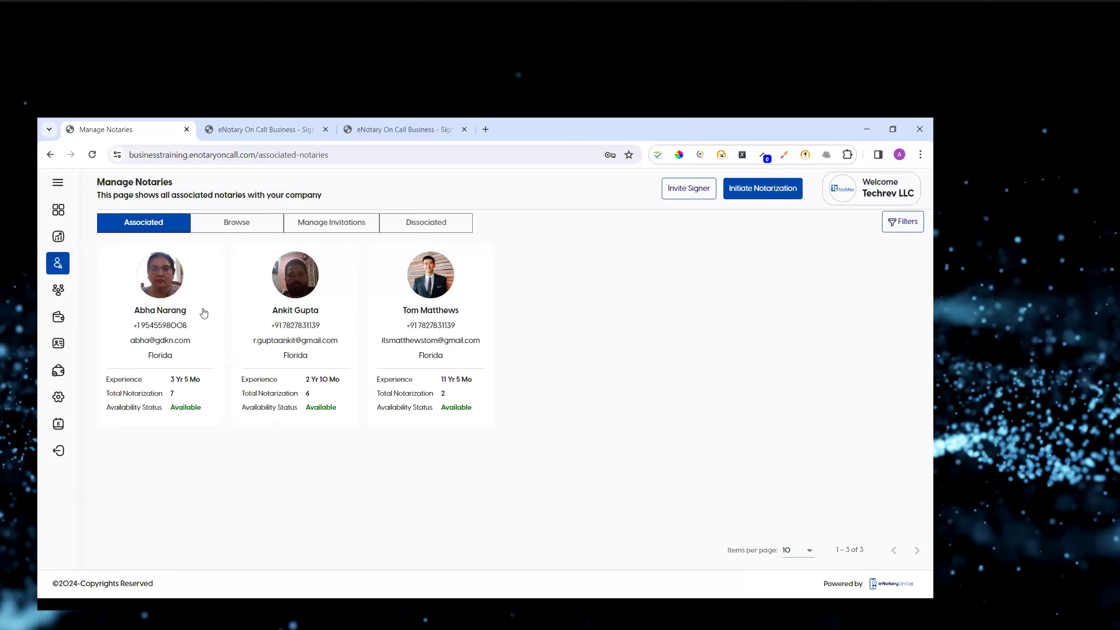
Browse the available notaries, then return to the associated notaries list.
left_click(218, 226)
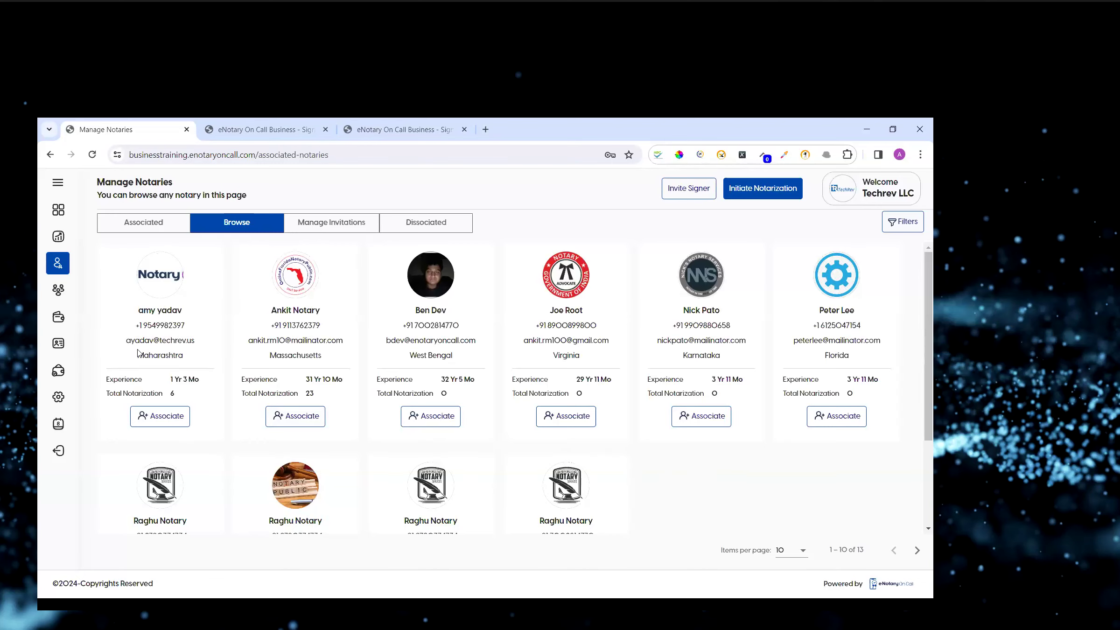
scroll(672, 464, "down", 3)
scroll(672, 464, "up", 3)
left_click(156, 223)
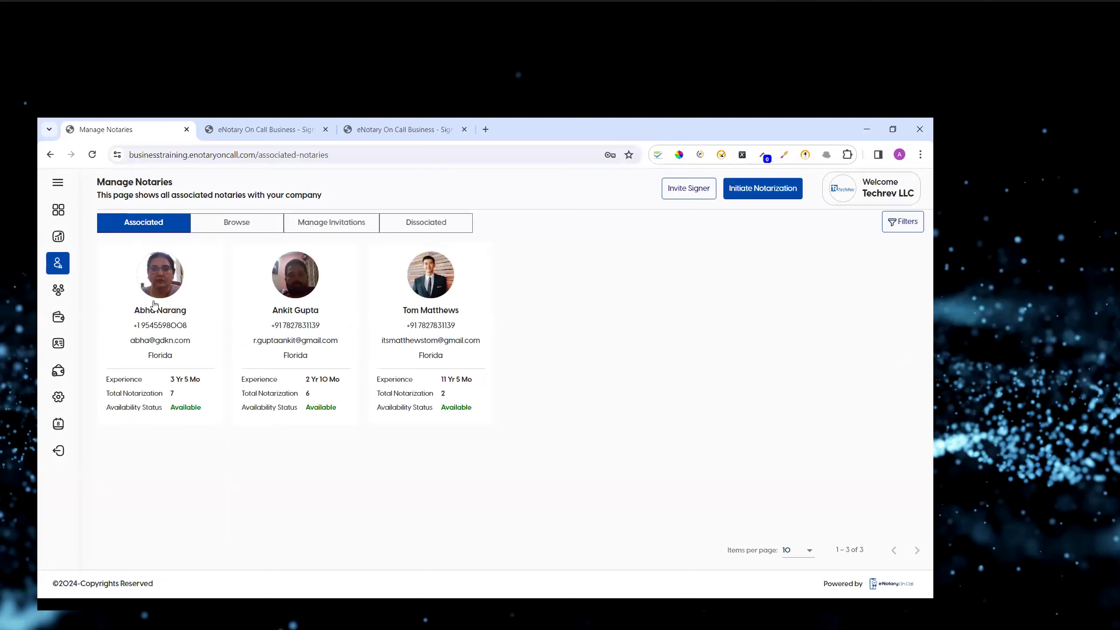
Open the Business Profile and view its Subscription, Manage Address and Business Subdomain Login Layout sections.
left_click(58, 344)
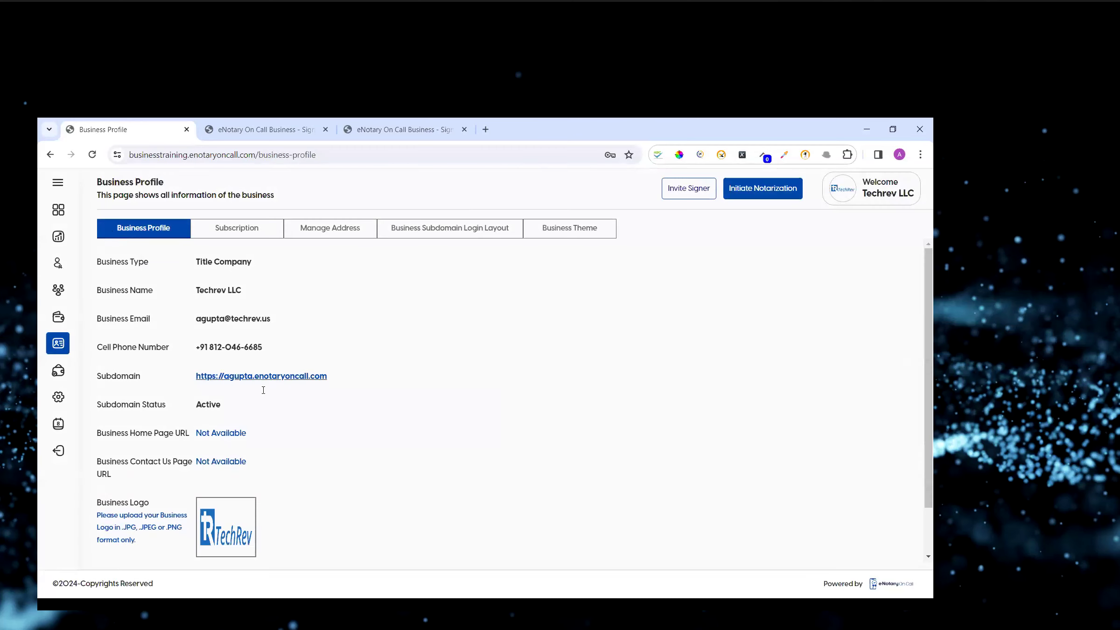
left_click(230, 230)
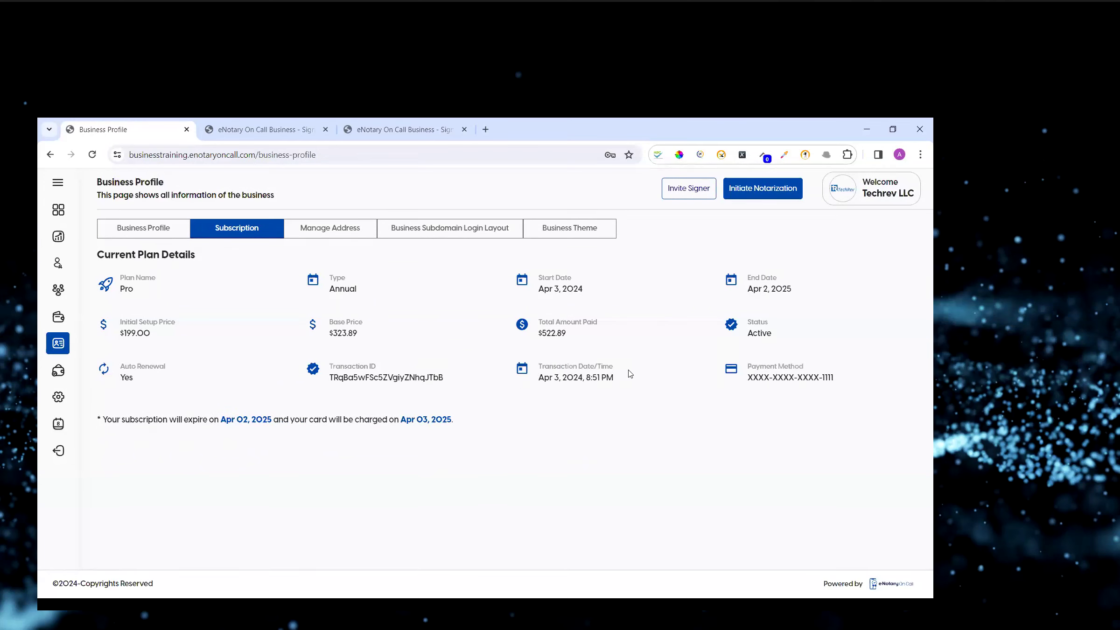
left_click(323, 231)
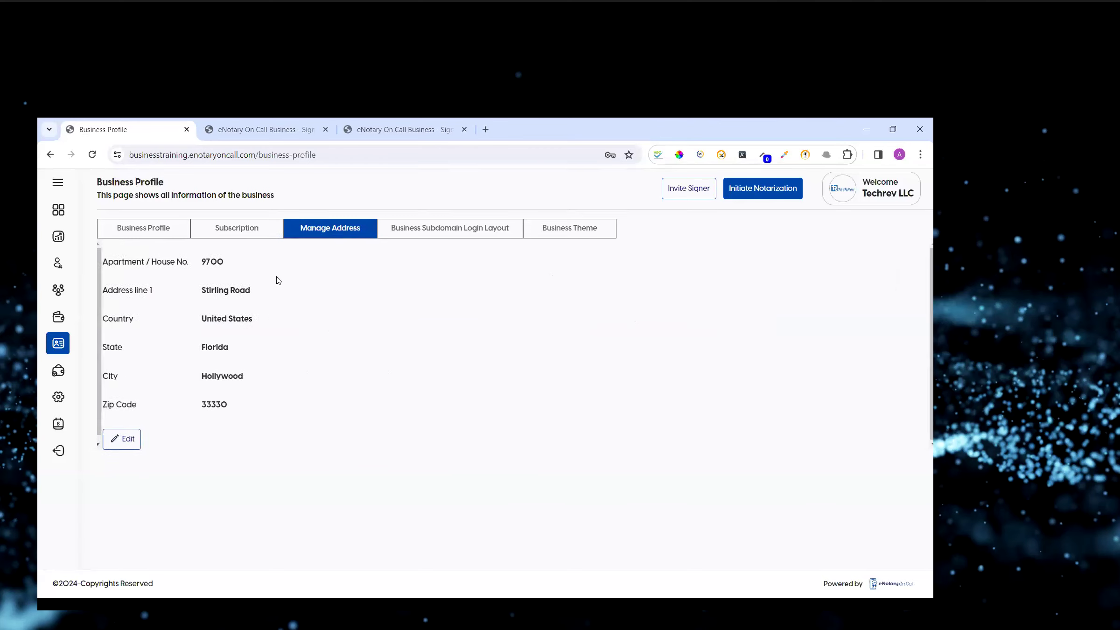
left_click(445, 236)
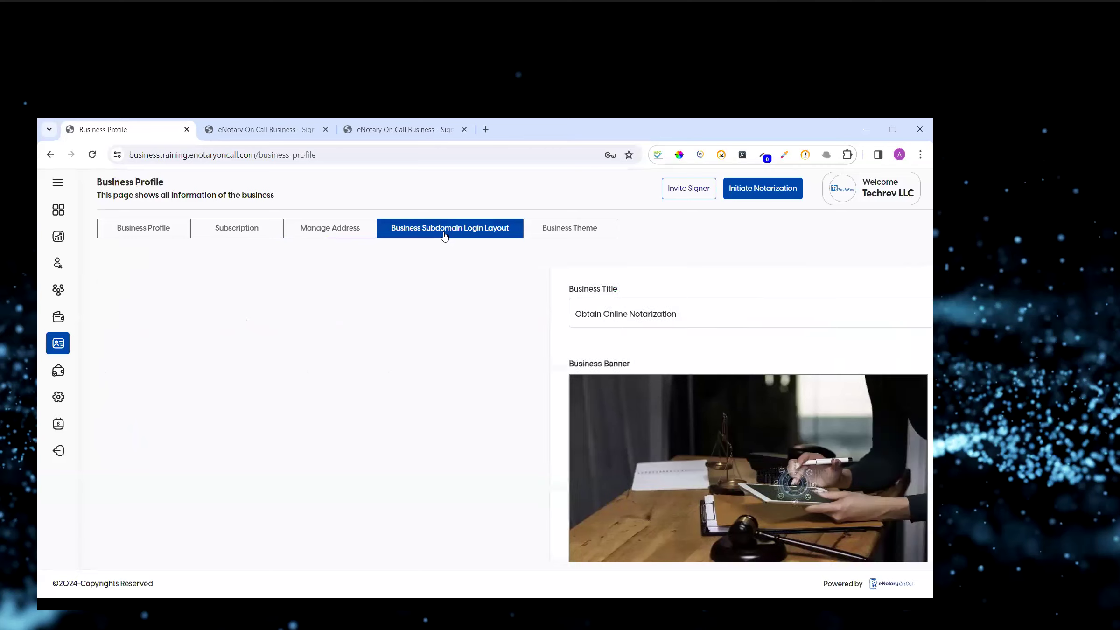
Examine the business title, banner and description editors on the subdomain login layout page.
scroll(506, 471, "down", 3)
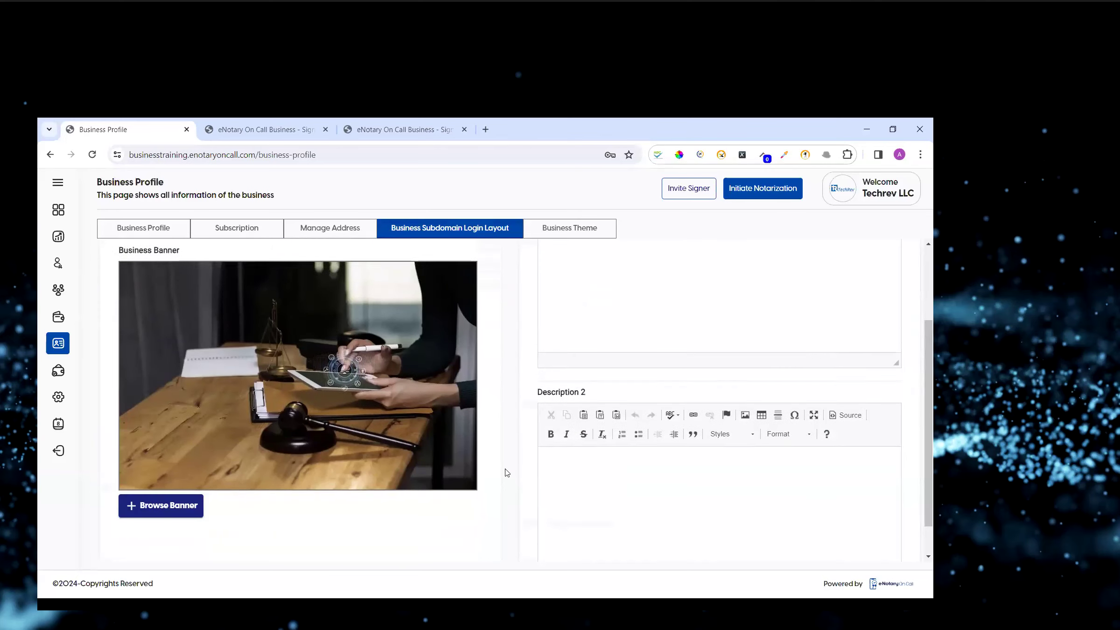
scroll(506, 471, "up", 3)
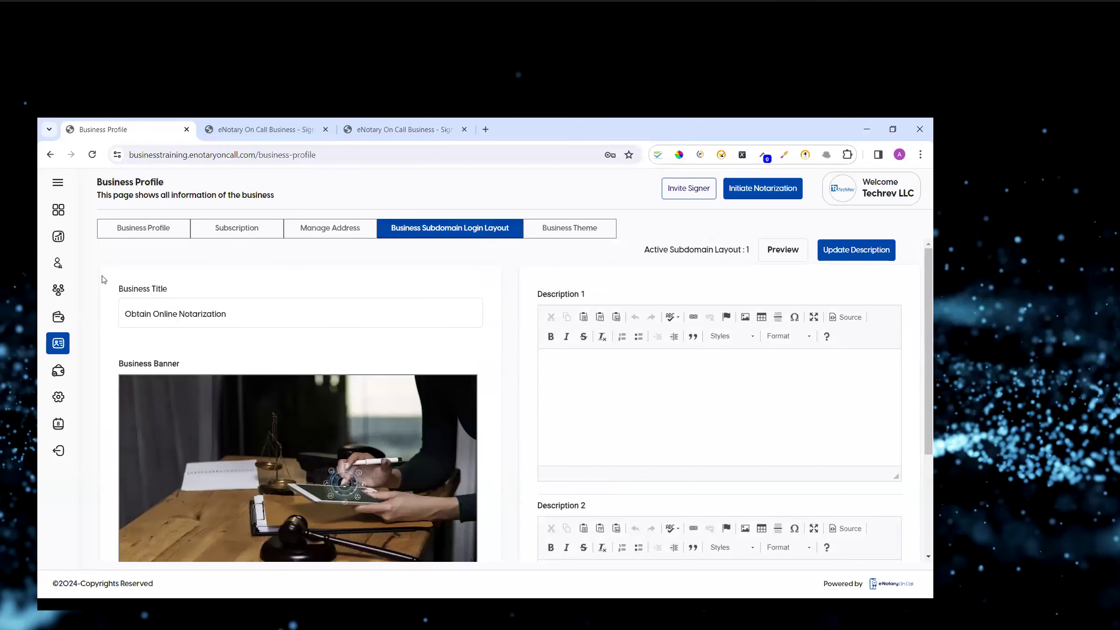
left_click_drag(120, 289, 176, 290)
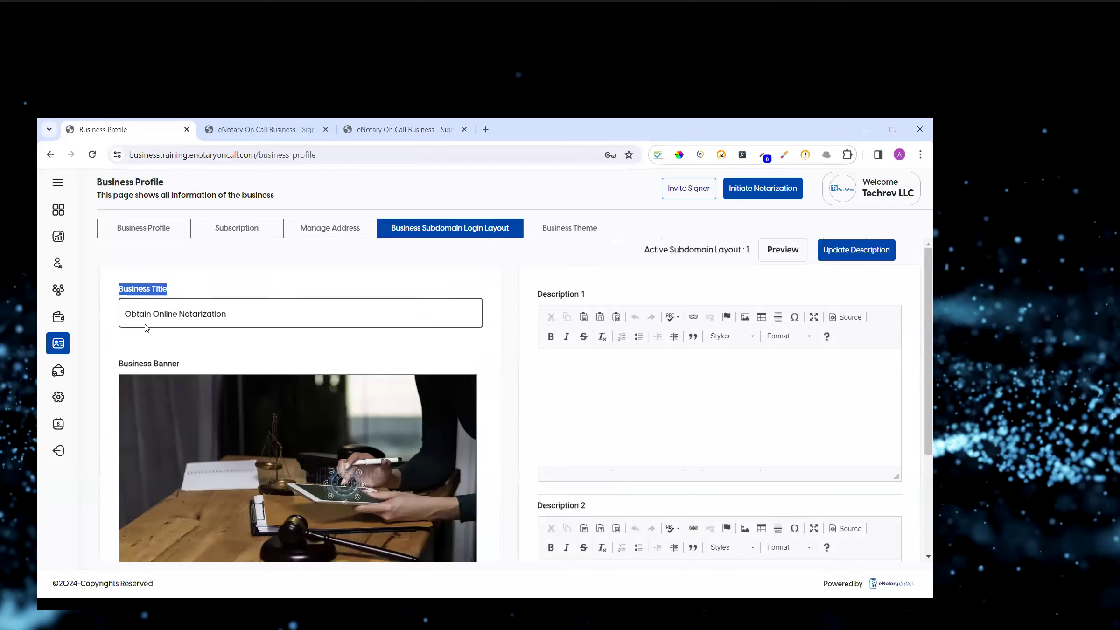
scroll(206, 331, "down", 1)
scroll(173, 327, "down", 1)
scroll(173, 327, "up", 1)
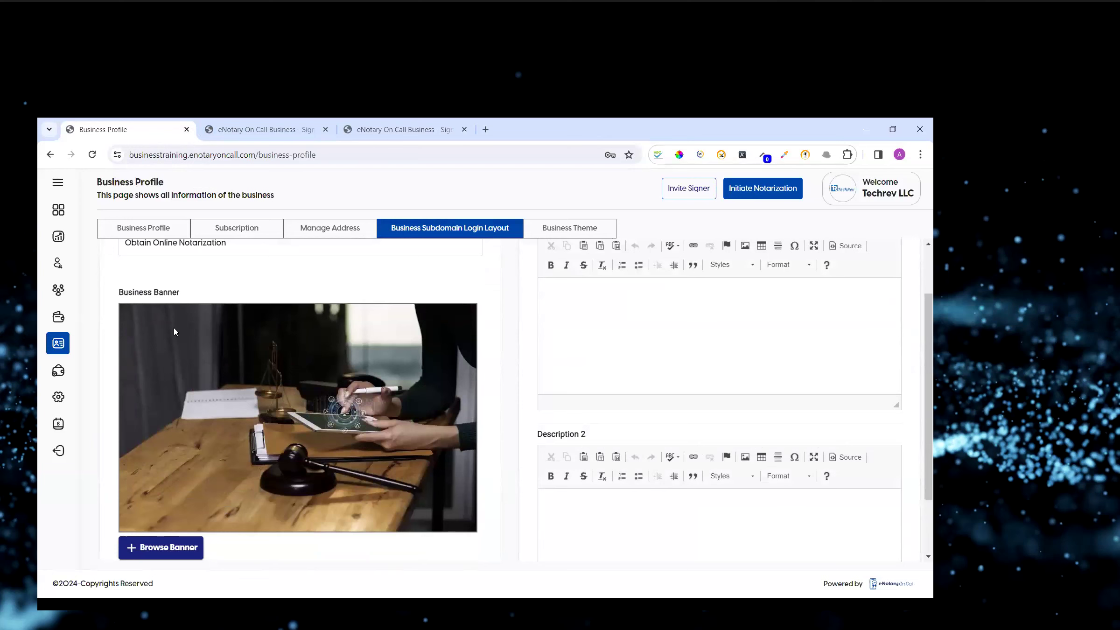
scroll(276, 444, "up", 2)
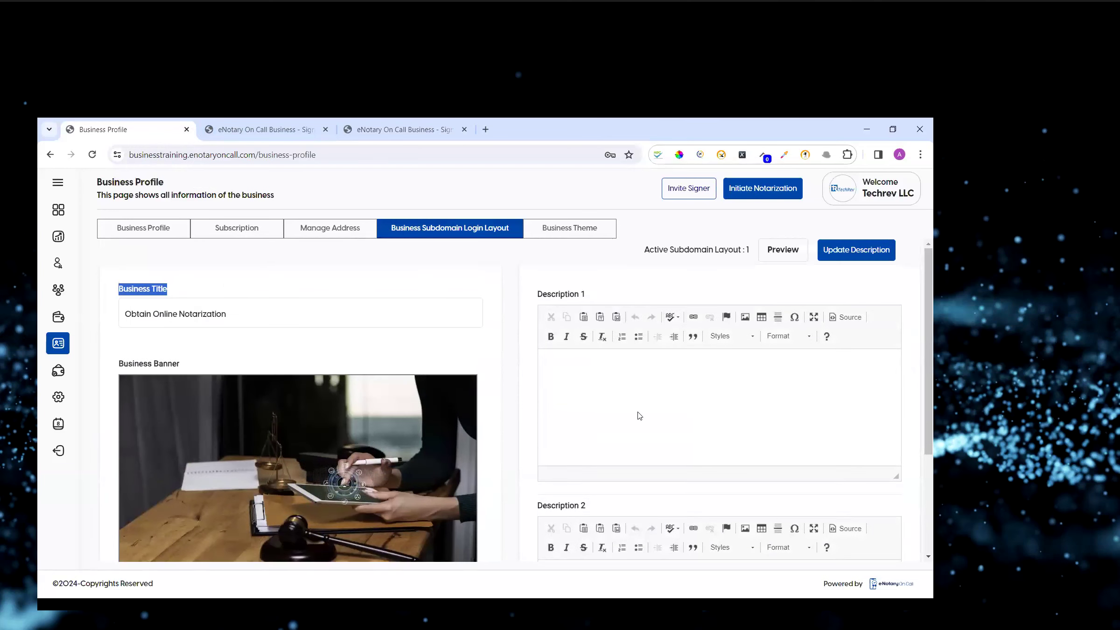
left_click(639, 415)
scroll(626, 383, "down", 2)
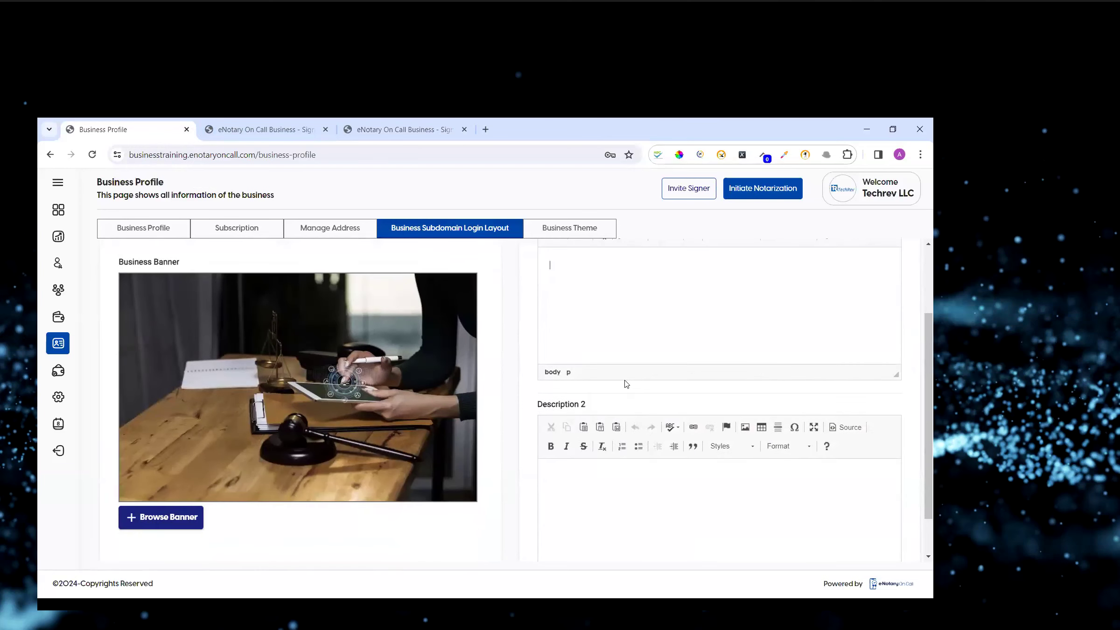
scroll(626, 384, "up", 2)
Preview Layout 1 of the subdomain login page and close the preview.
left_click(793, 246)
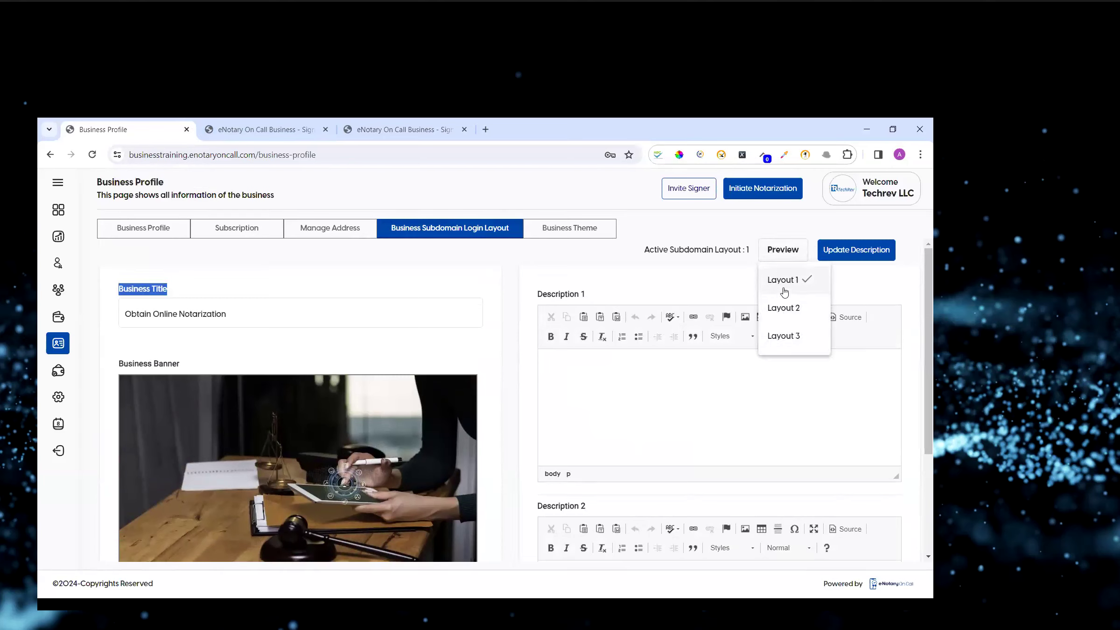
left_click(784, 281)
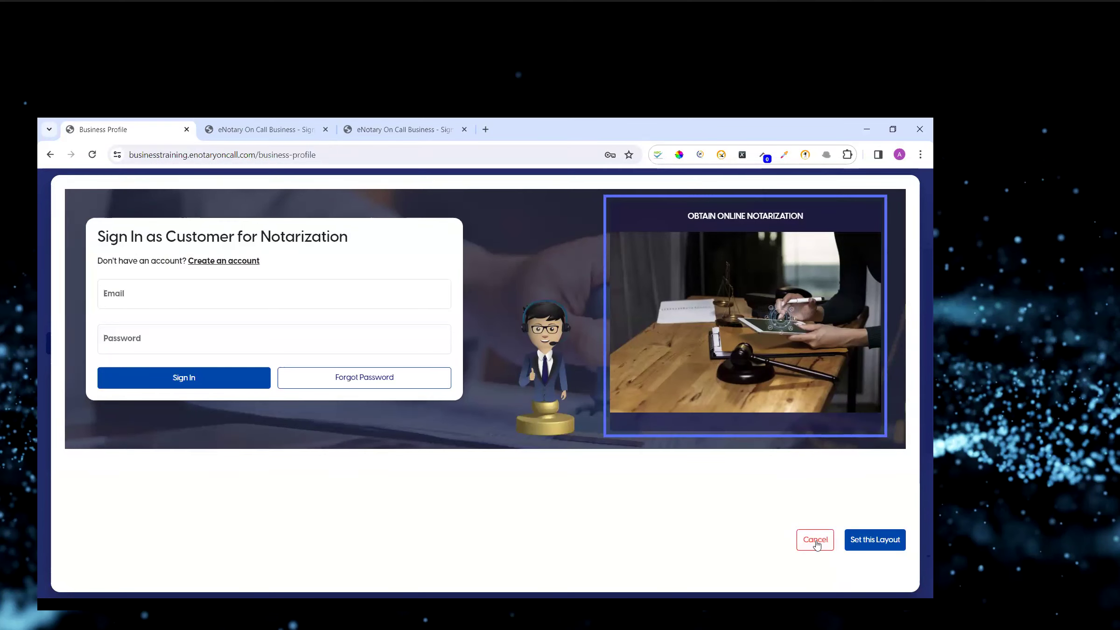
left_click(815, 541)
Preview Layout 2 of the subdomain login page and close the preview.
left_click(783, 250)
left_click(783, 308)
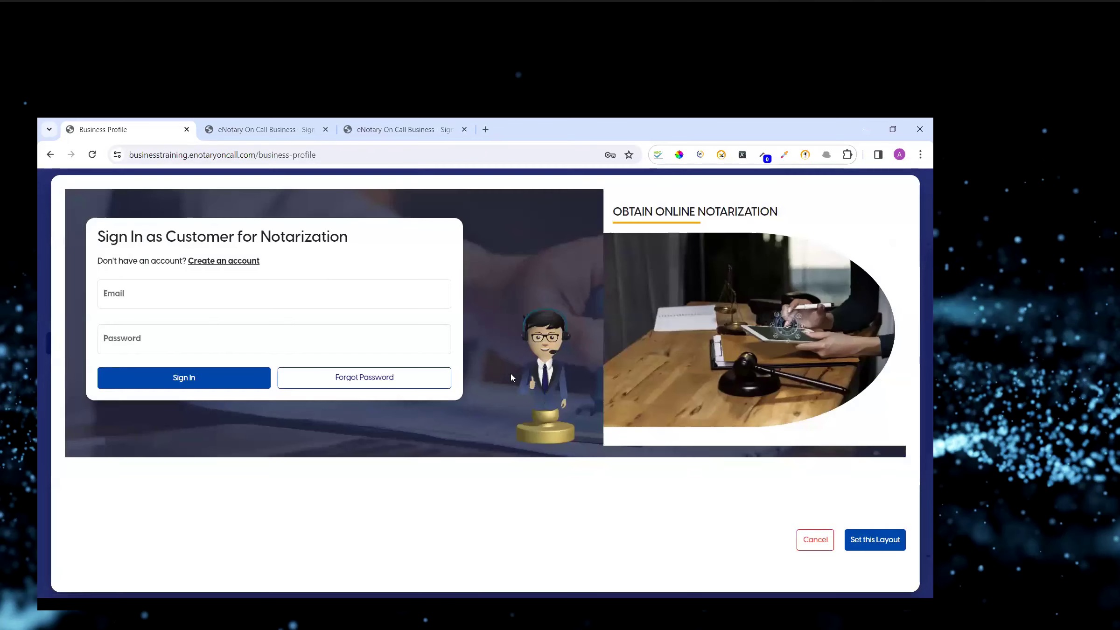
left_click(816, 541)
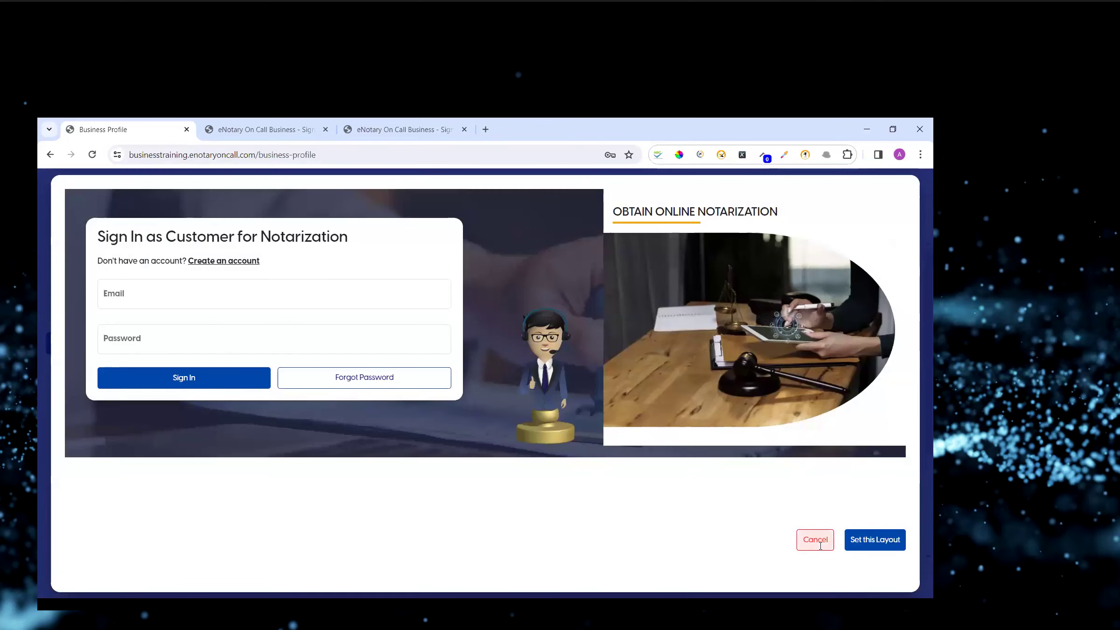
Preview Layout 3 of the subdomain login page, scroll through it, and close the preview.
left_click(783, 250)
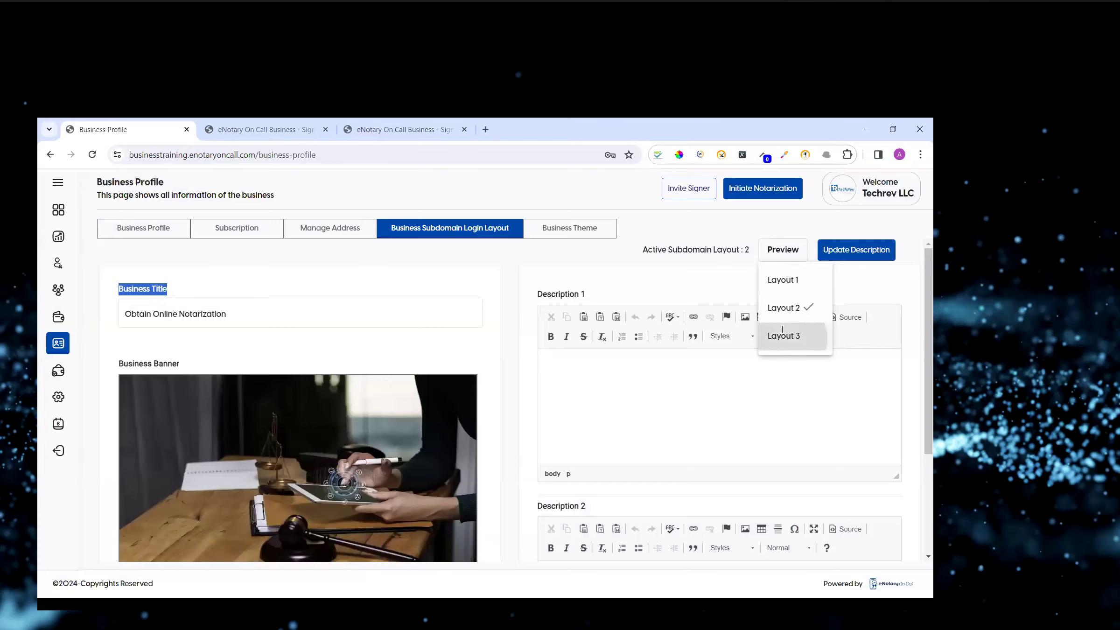
left_click(782, 335)
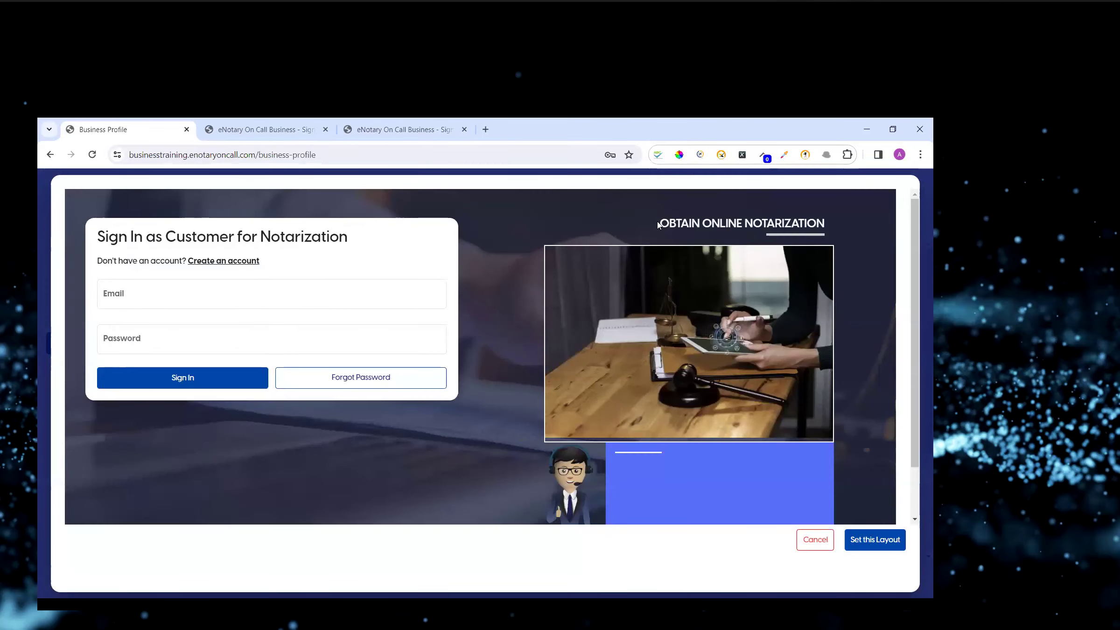
left_click_drag(658, 223, 799, 224)
scroll(696, 331, "down", 1)
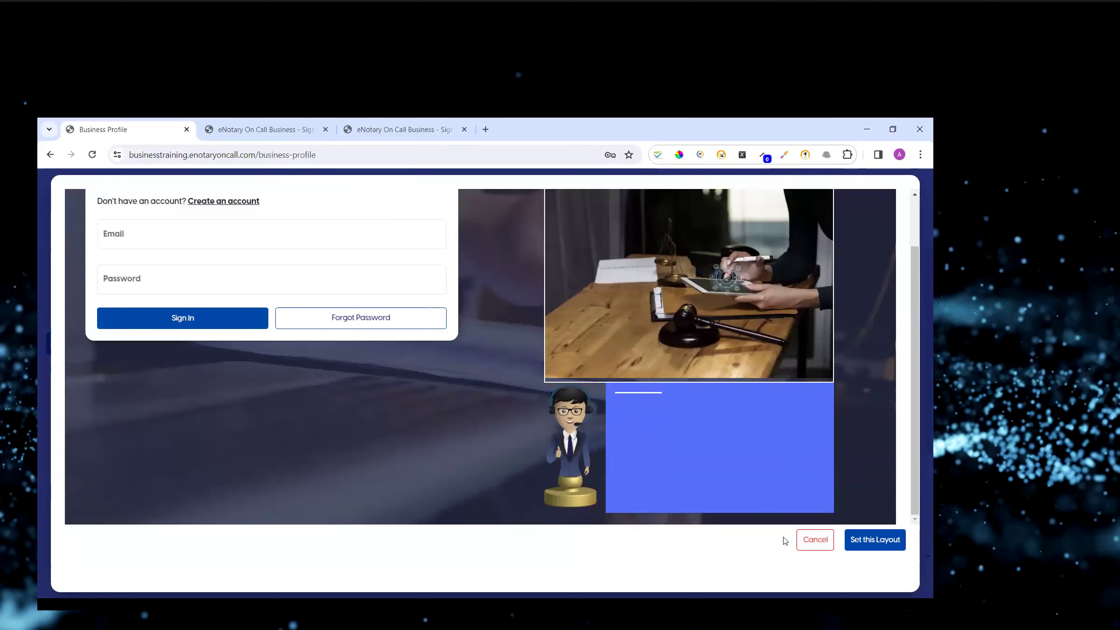
left_click(814, 540)
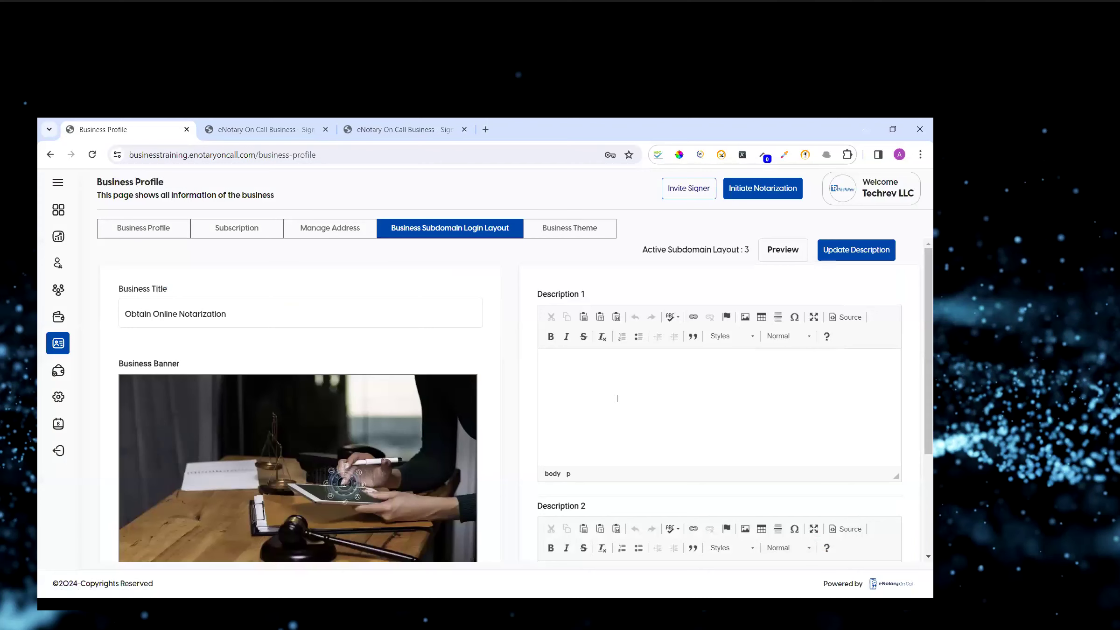
scroll(616, 398, "down", 2)
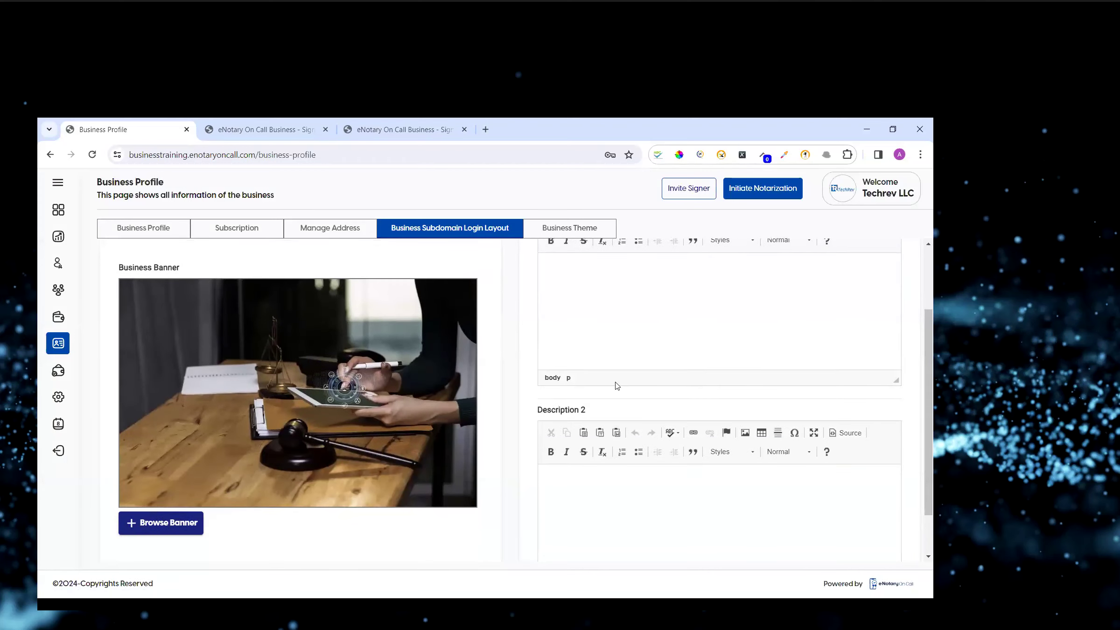
Enter marcy.enotaryoncall.com in the Description 1 editor, then cut the text back out.
scroll(617, 385, "up", 2)
scroll(698, 255, "up", 1)
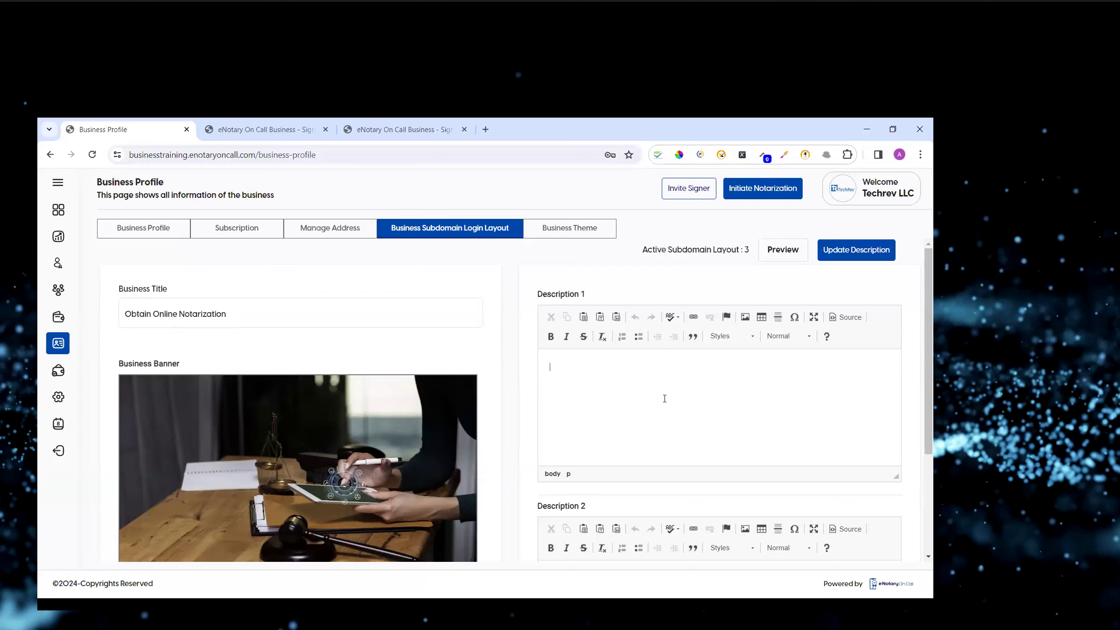
type("macy.enotaryoncall.com")
key("shift+Left")
key("shift+Left")
key("shift+Left")
key("shift+Left")
key("shift+Left")
key("shift+Left")
key("shift+Left")
key("shift+Left")
key("shift+Left")
key("shift+Left")
key("shift+Left")
key("shift+Left")
key("shift+Left")
key("shift+Left")
key("shift+Left")
key("shift+Left")
key("shift+Left")
key("shift+Left")
key("shift+Left")
key("shift+Left")
key("shift+Left")
key("shift+Left")
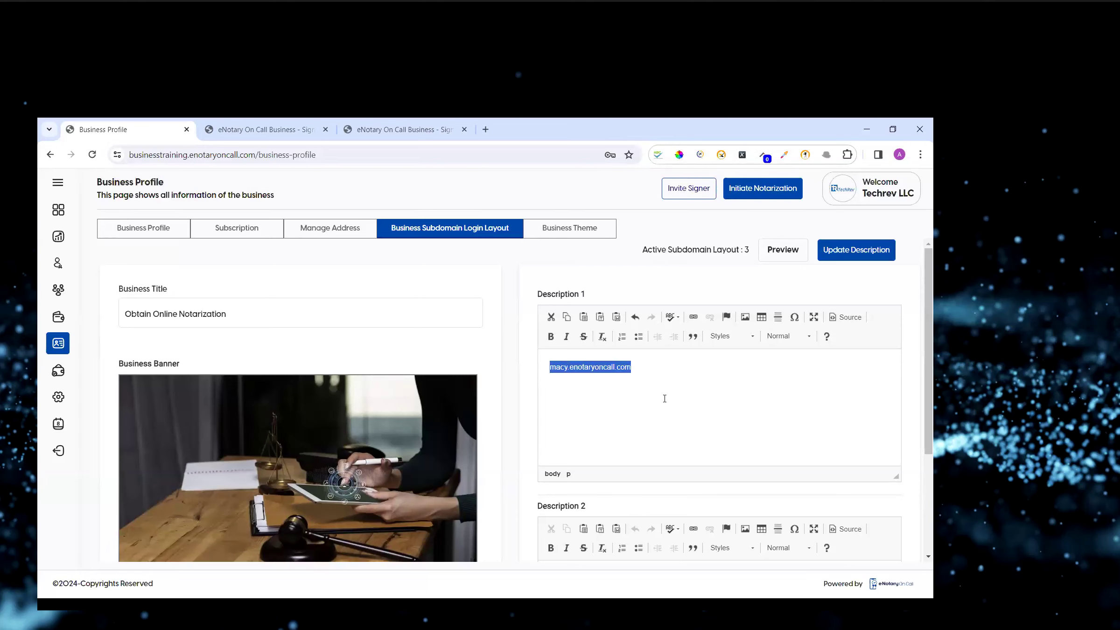
key("Left")
key("Right")
type("r")
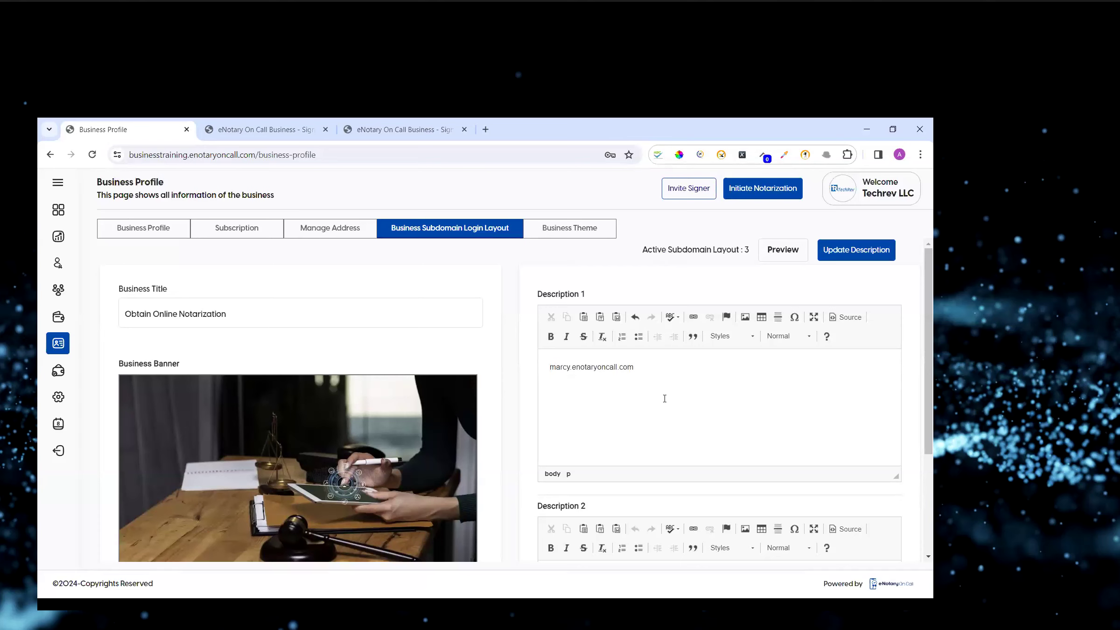
key("ctrl+shift+Right")
key("ctrl+shift+Right")
key("ctrl+shift+Right")
key("ctrl+x")
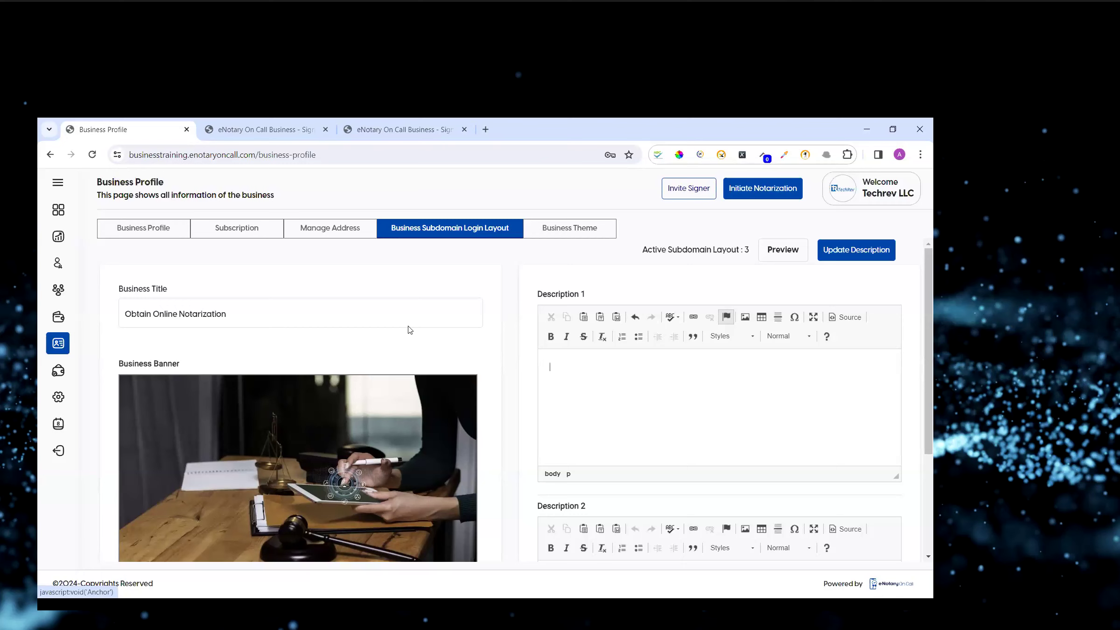
Open the Business Theme settings and set both the secondary and primary colors to the amber swatch #ffc107.
left_click(583, 231)
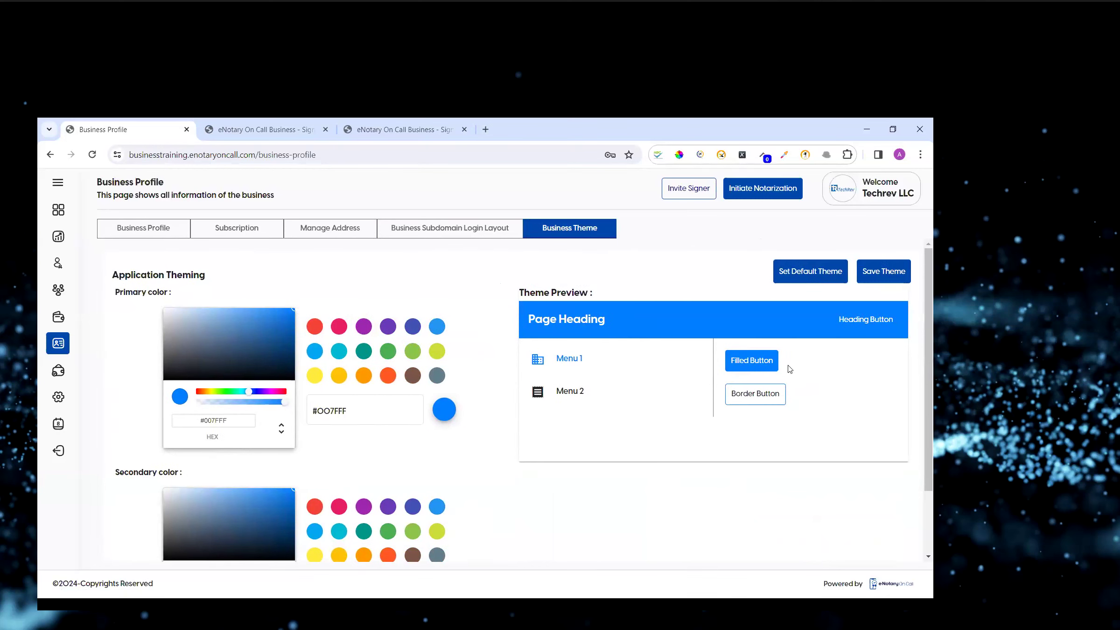
scroll(315, 480, "down", 2)
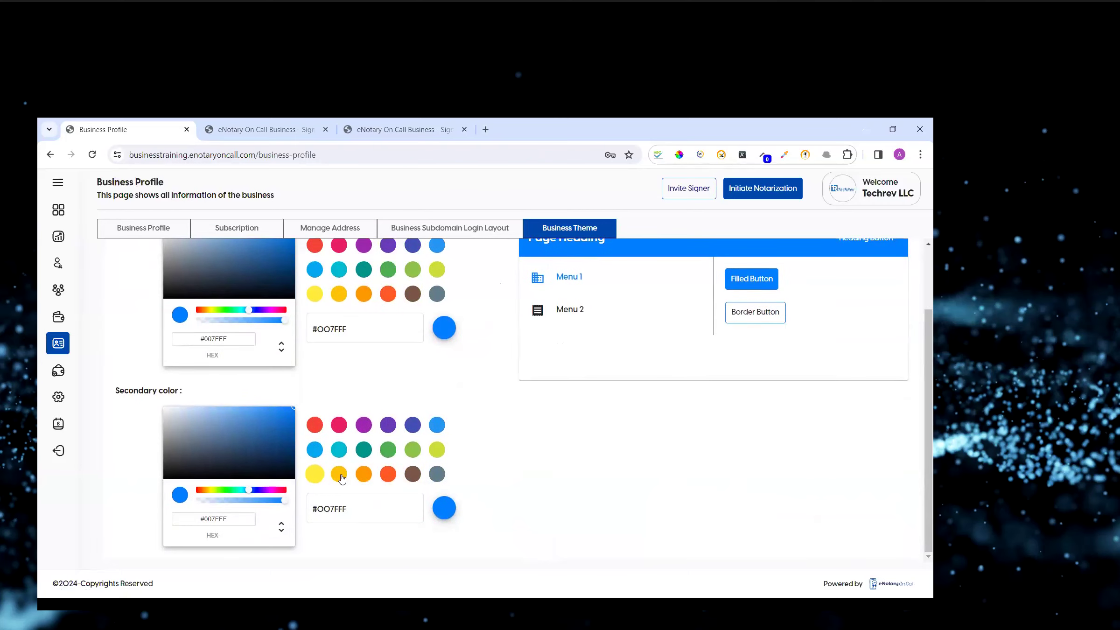
left_click(339, 472)
scroll(360, 385, "up", 2)
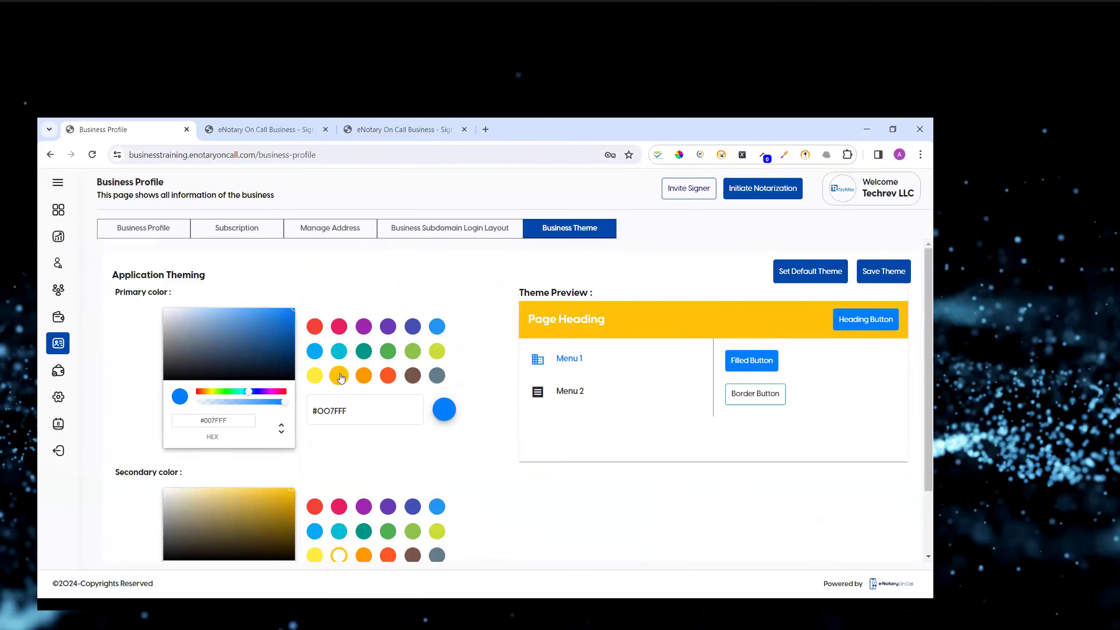
left_click(344, 379)
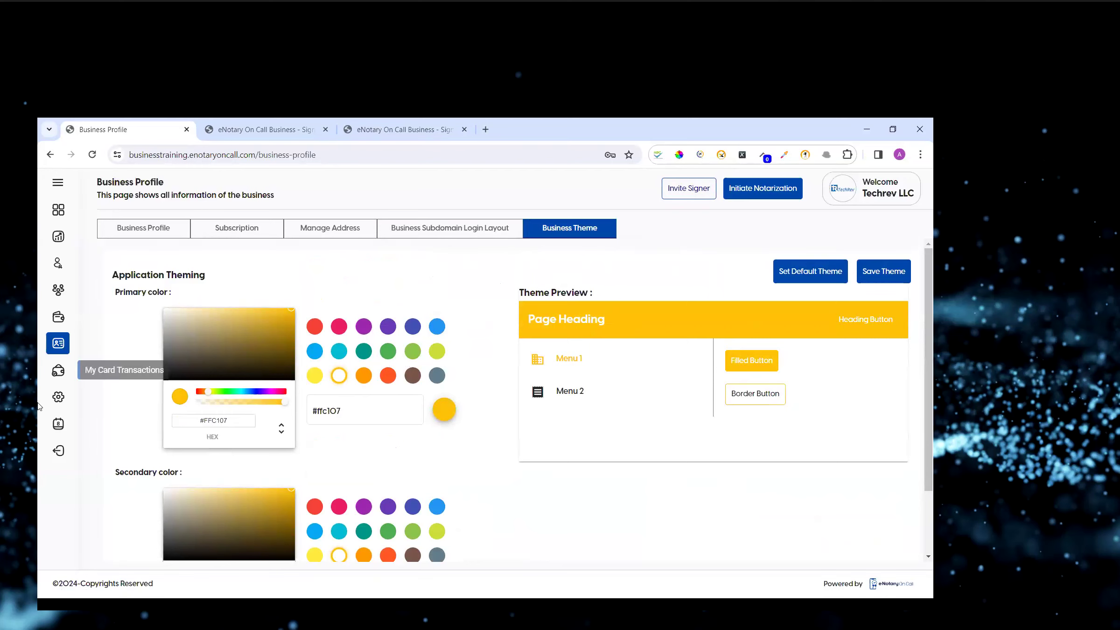
View the My Card Transactions page and then the Payment Methods page with the saved cards.
left_click(61, 181)
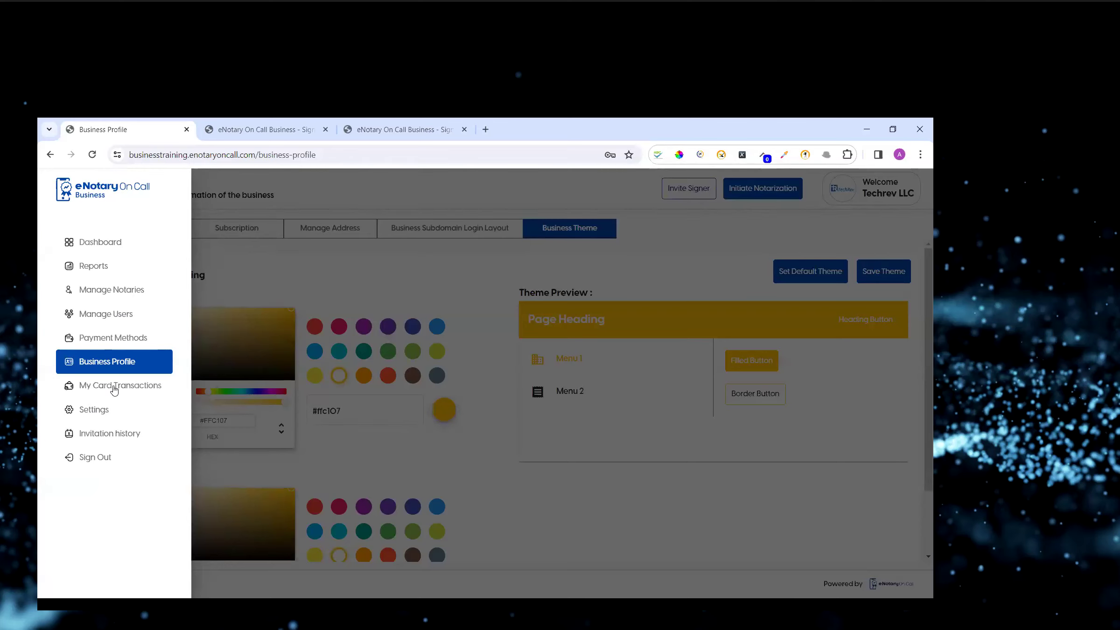
left_click(114, 390)
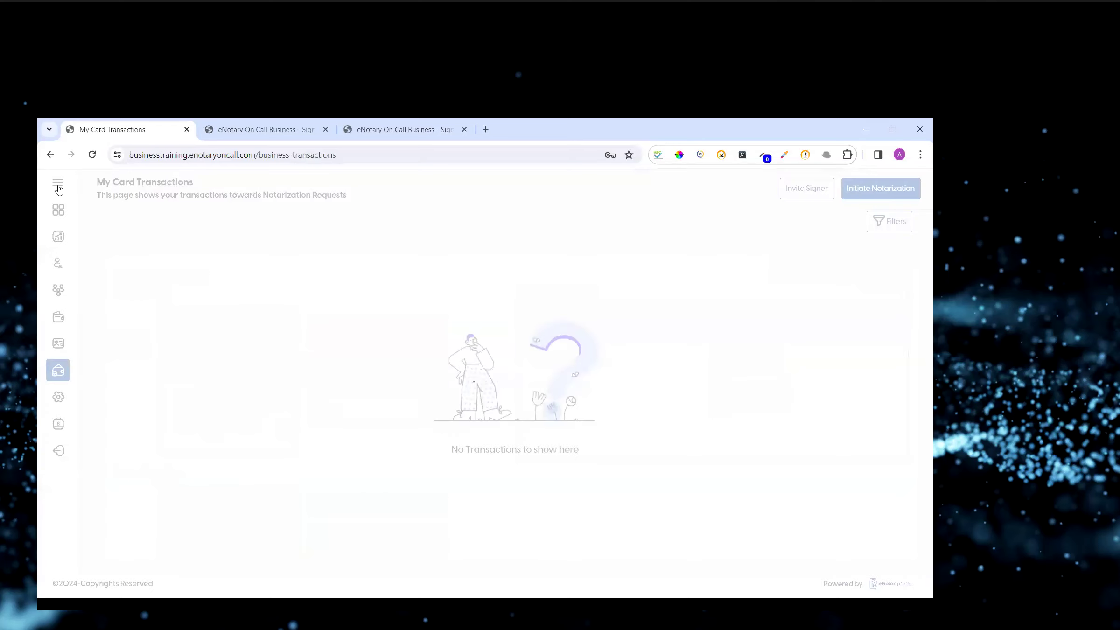
left_click(57, 185)
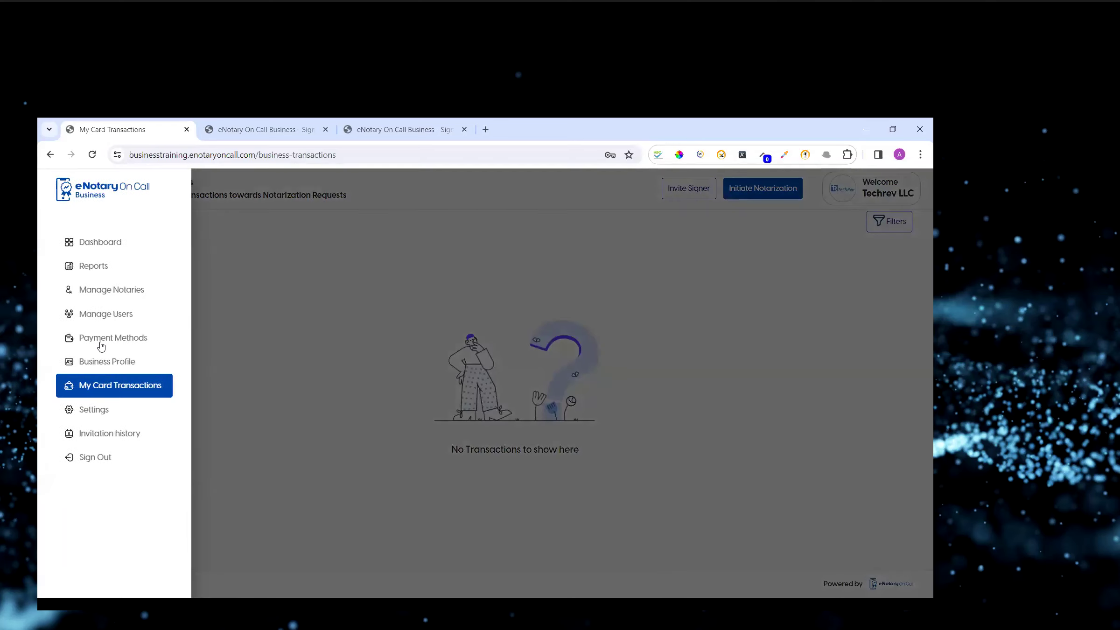
left_click(101, 344)
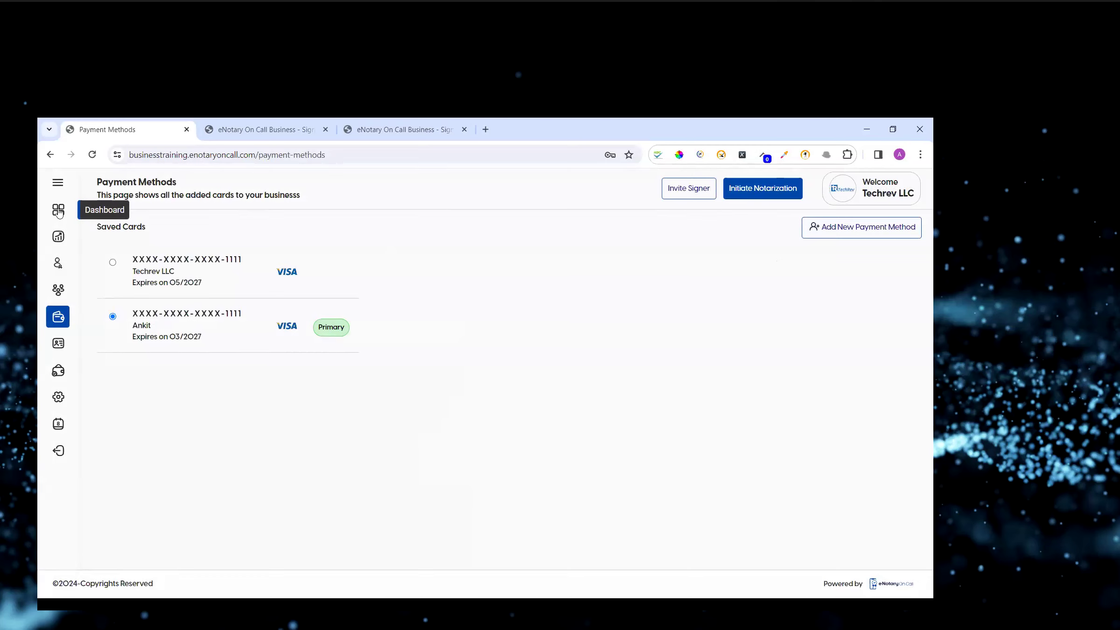
Open the Reports page of notarized requests, then go to Manage Notaries.
left_click(58, 182)
left_click(95, 268)
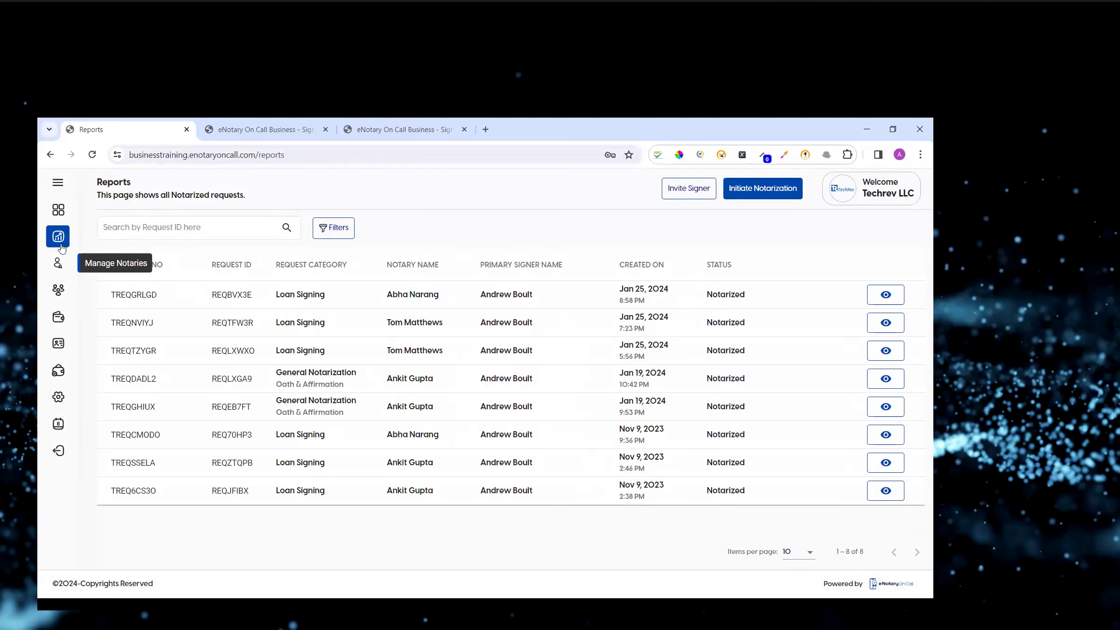
left_click(58, 187)
left_click(95, 290)
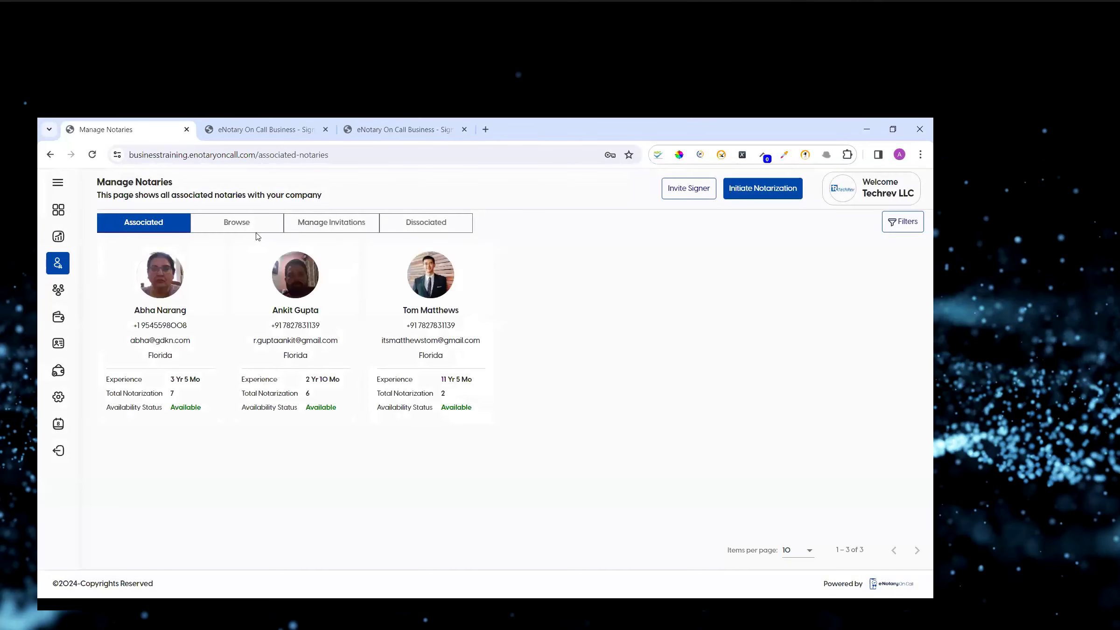
Browse the notary directory and check the received and sent notary invitations.
left_click(256, 227)
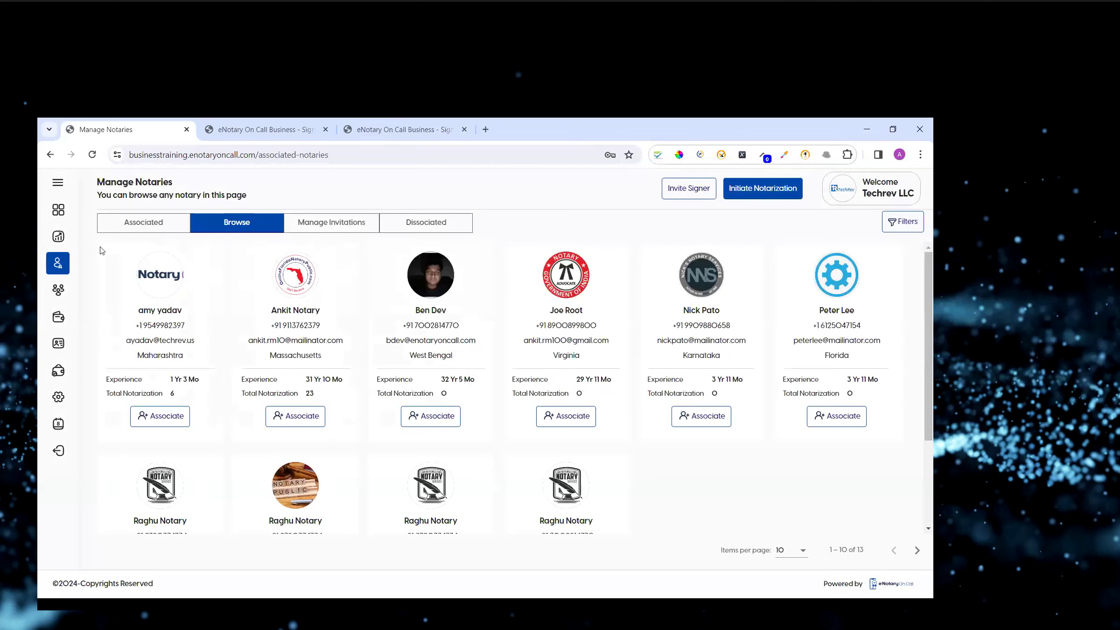
left_click(336, 224)
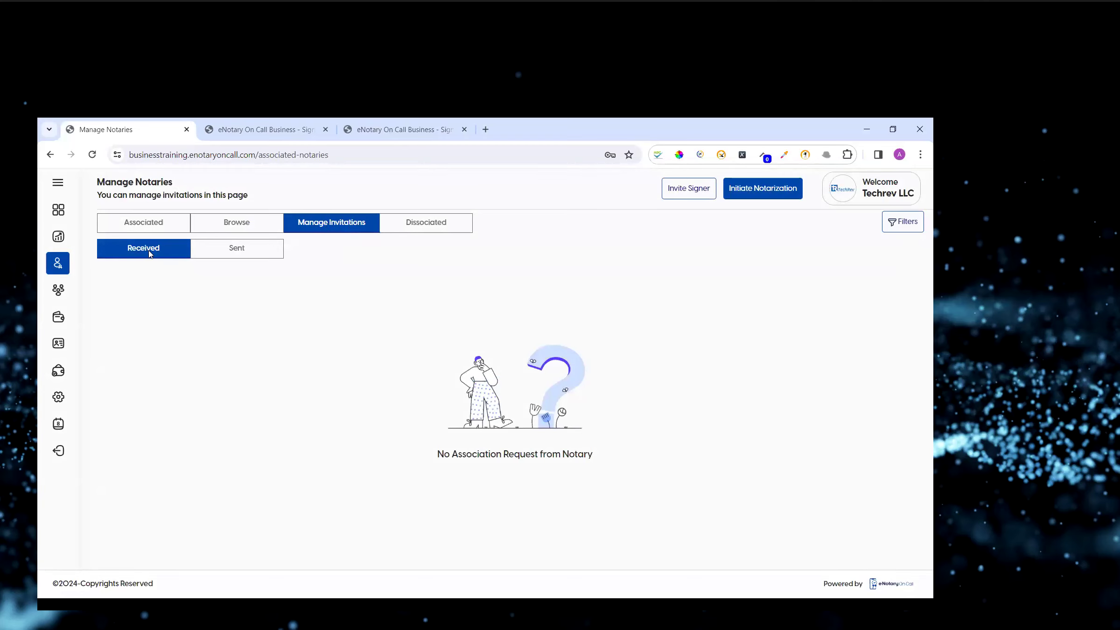
left_click(246, 256)
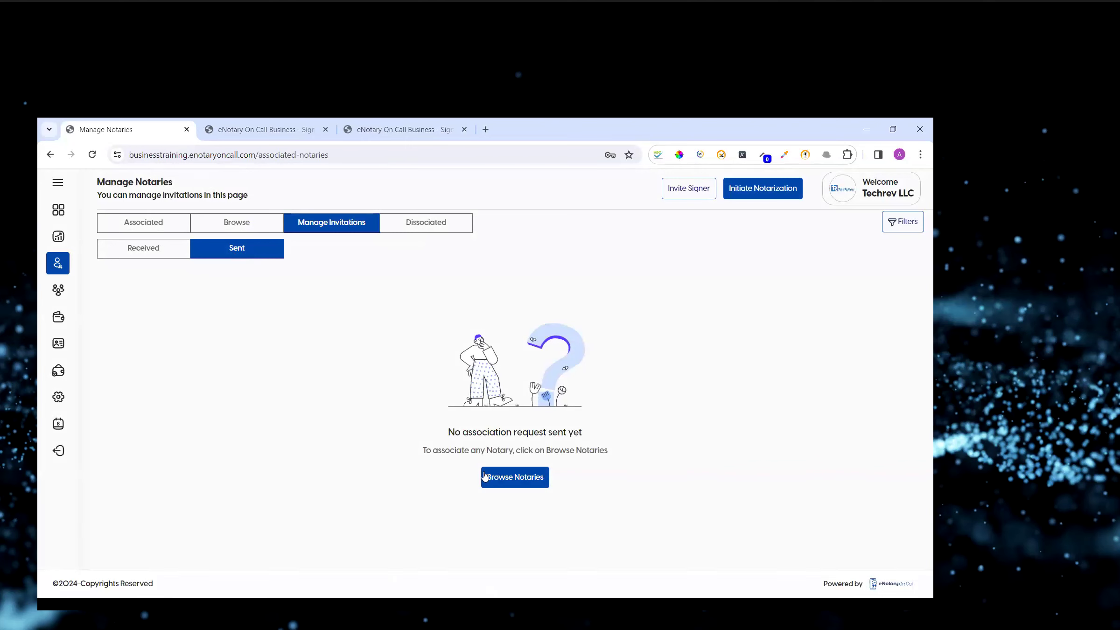
Send an association request without a custom message to the second notary in the Browse list.
left_click(238, 229)
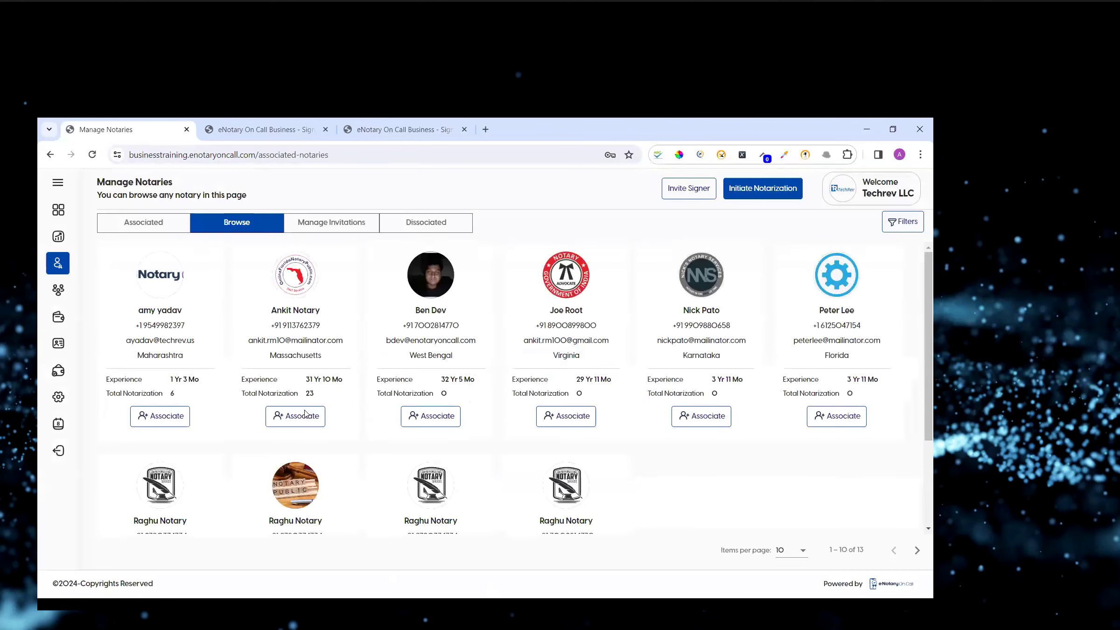
left_click(300, 416)
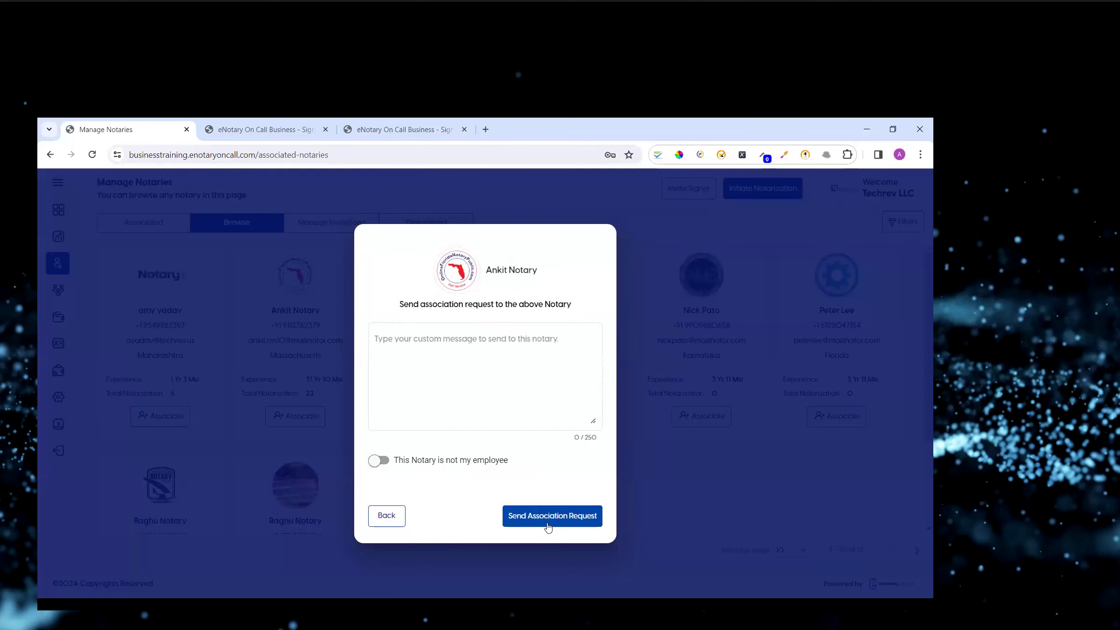
left_click(307, 192)
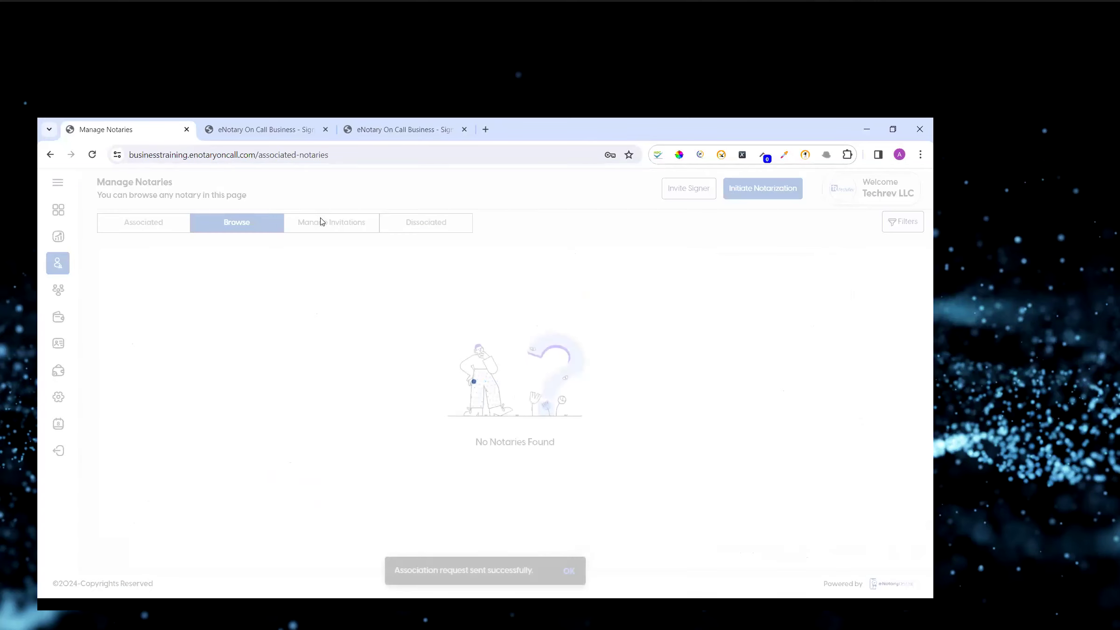
Check the pending request under sent invitations, then return to the associated notaries list.
left_click(323, 223)
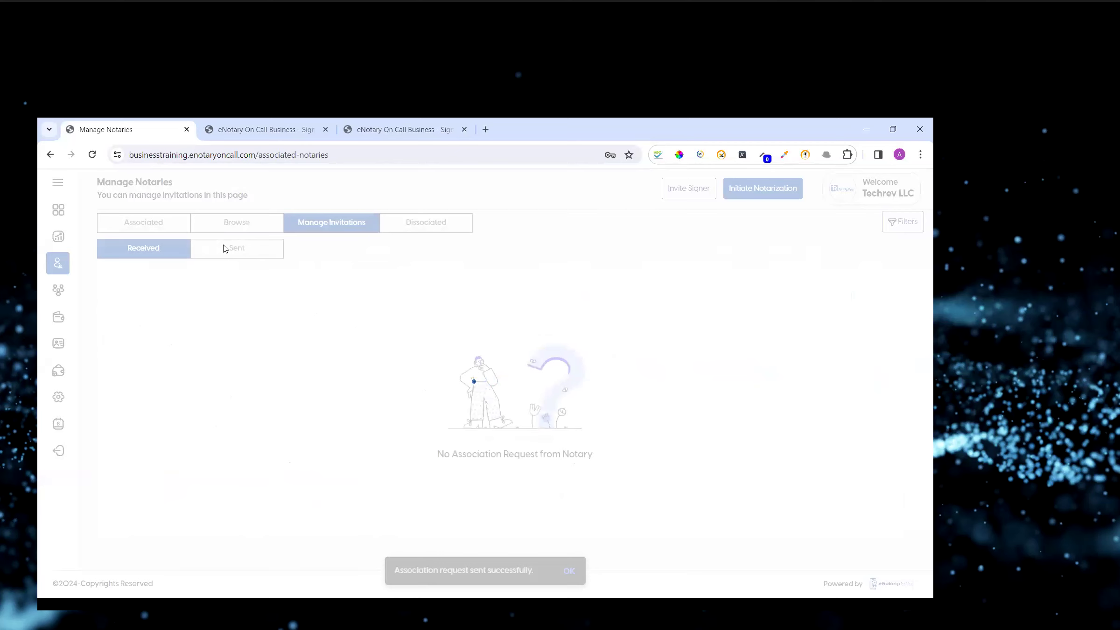
left_click(224, 250)
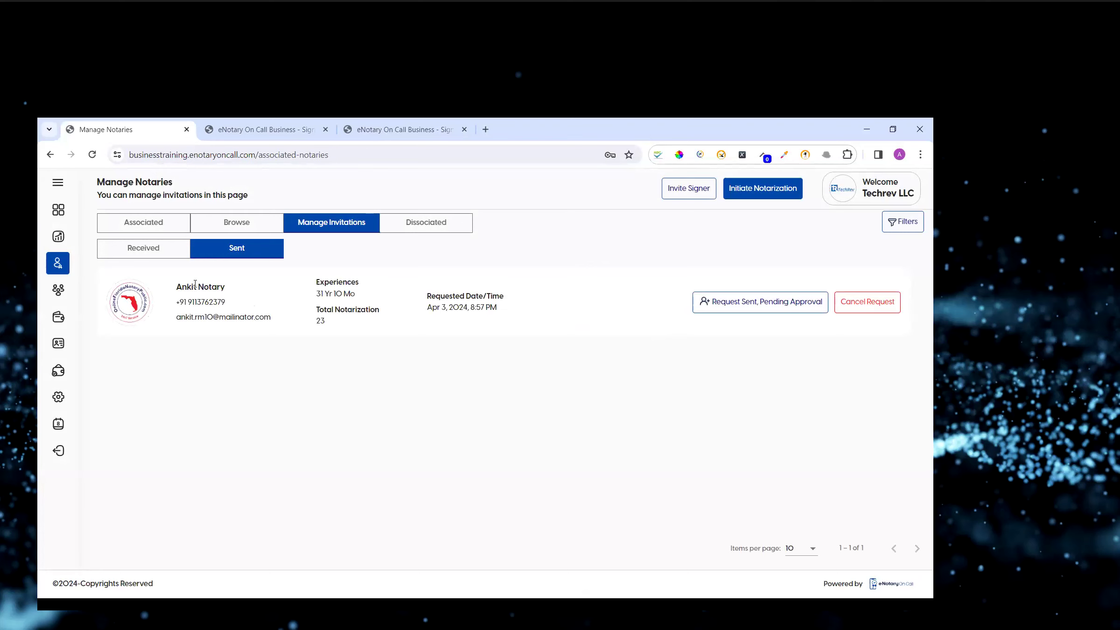
left_click_drag(178, 284, 220, 287)
left_click(148, 223)
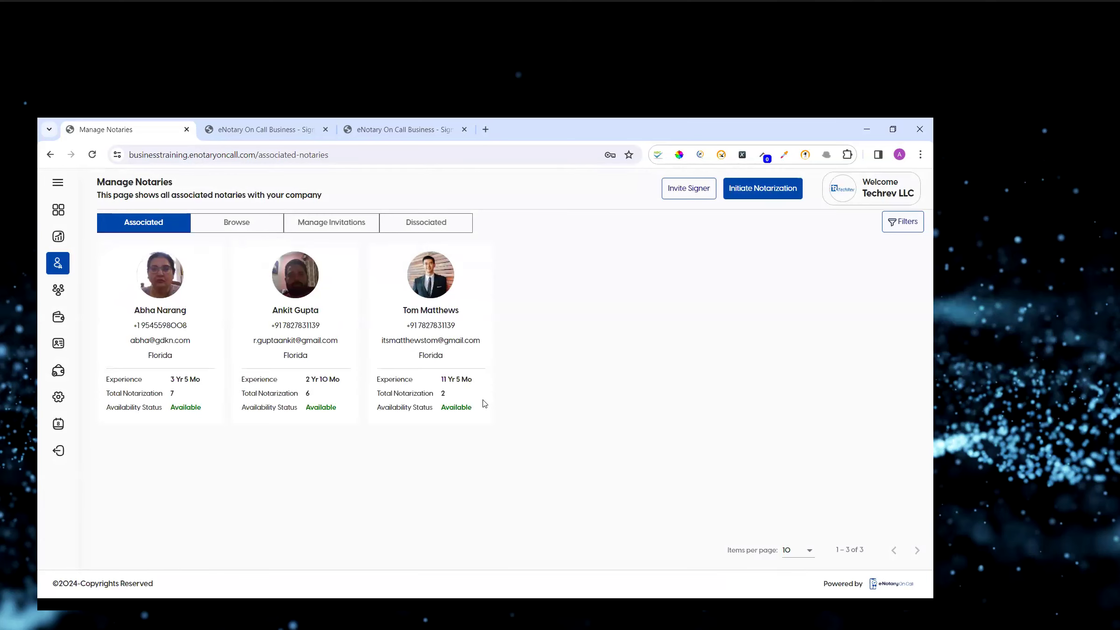
left_click(58, 185)
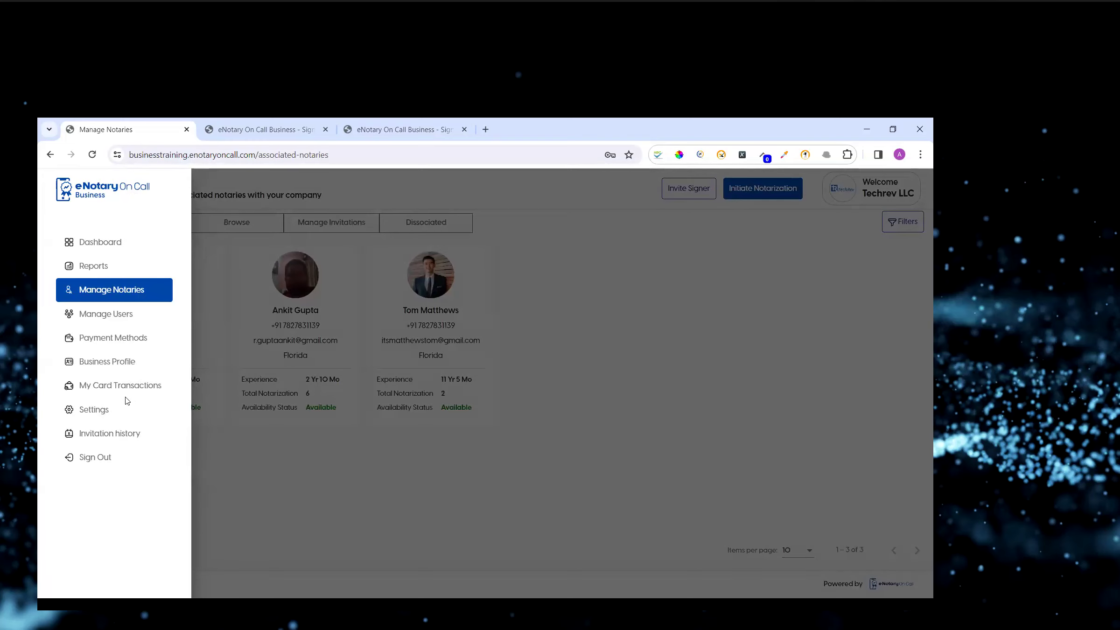
left_click(268, 448)
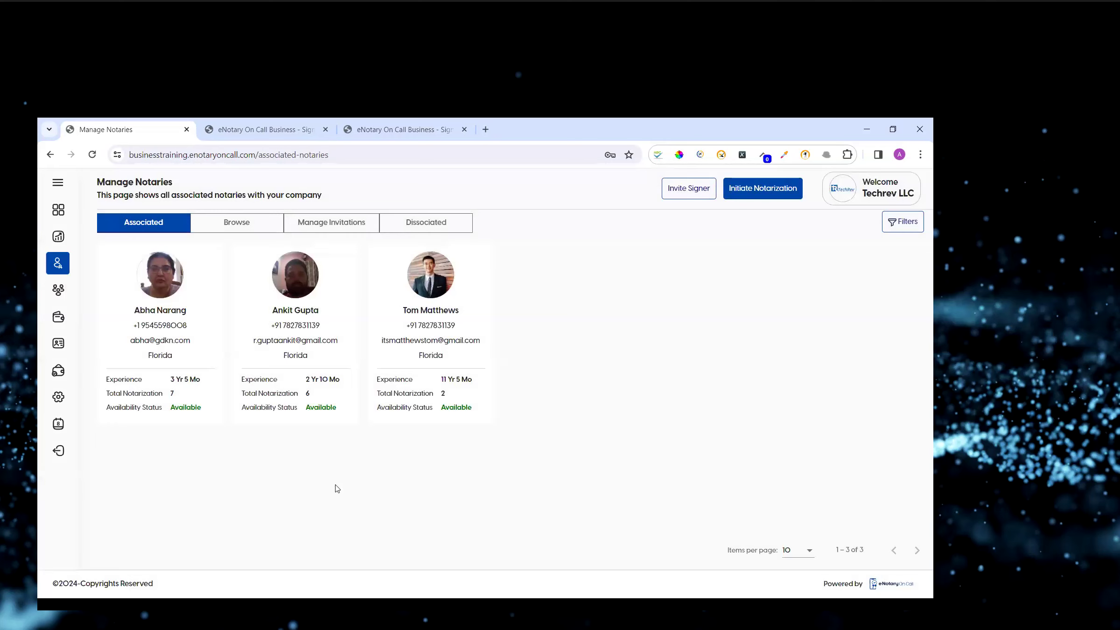
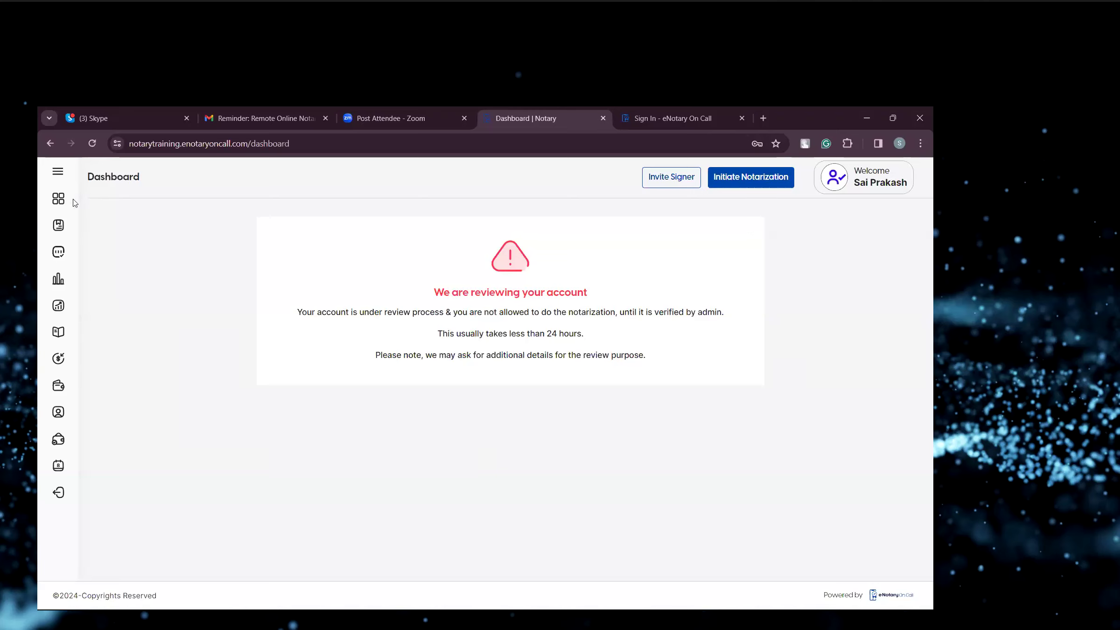
Reload the notary dashboard page after toggling the side menu open and closed.
left_click(59, 173)
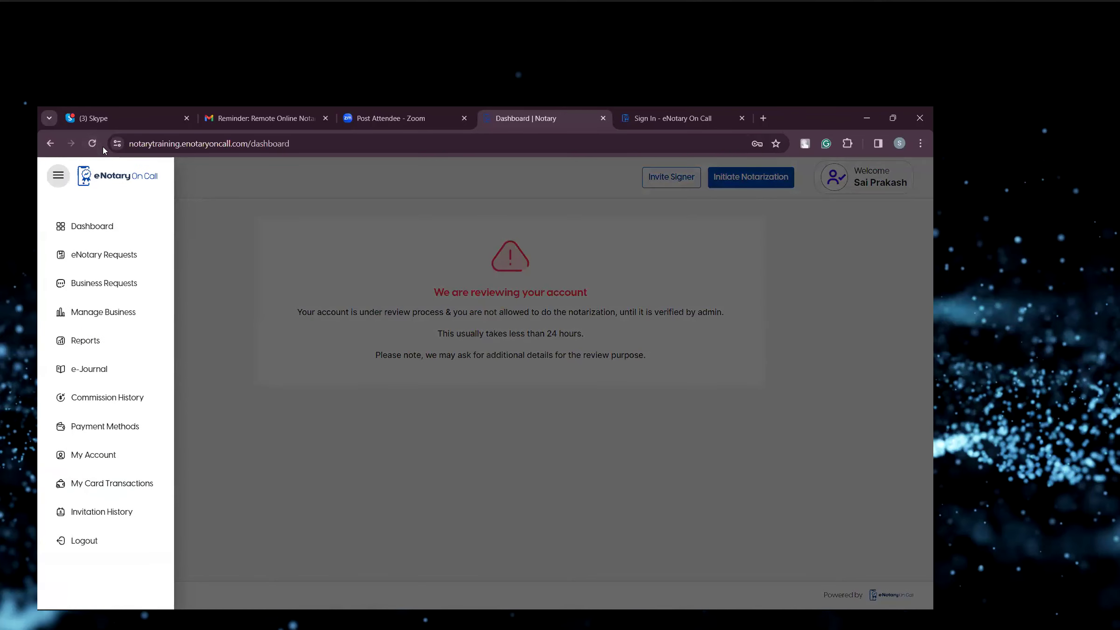
left_click(233, 270)
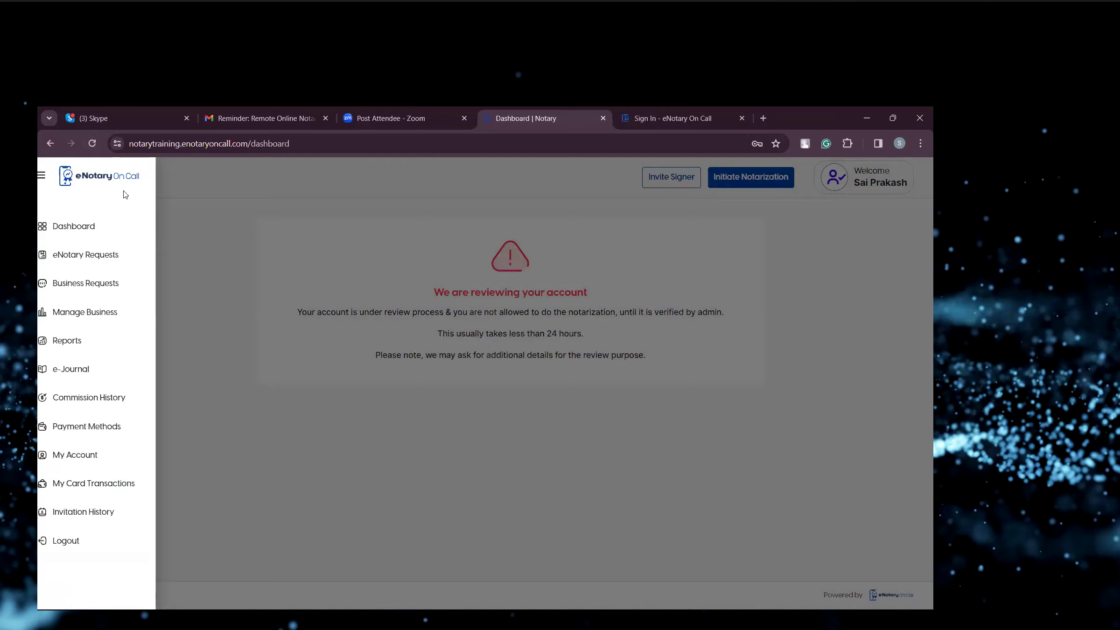
left_click(93, 145)
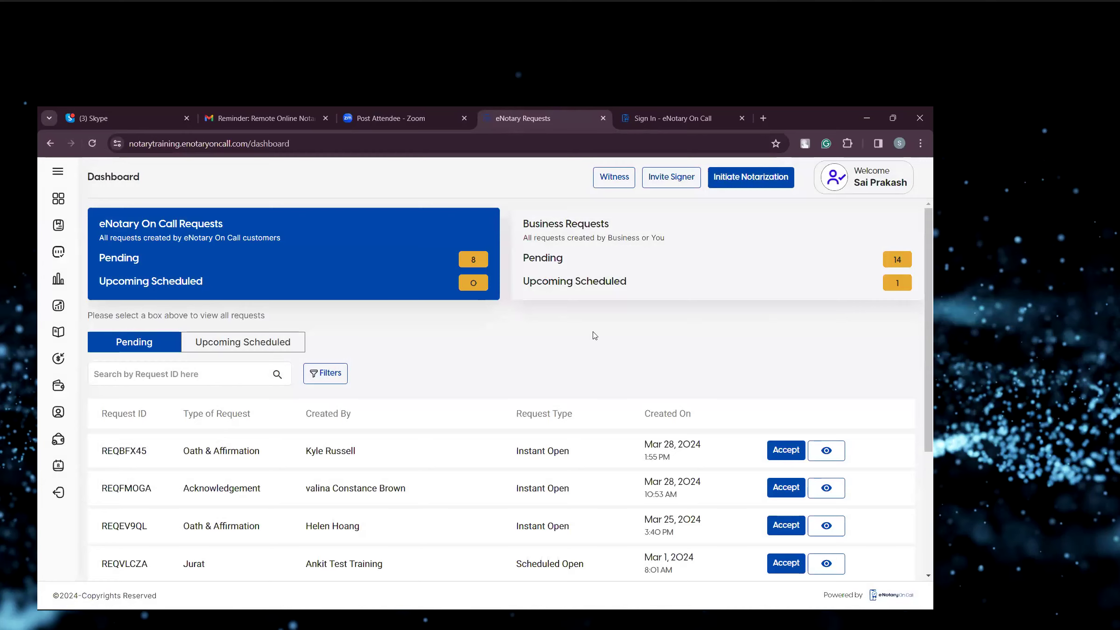
Switch to the eNotary On Call requests box and scroll through its list of pending requests.
left_click(625, 254)
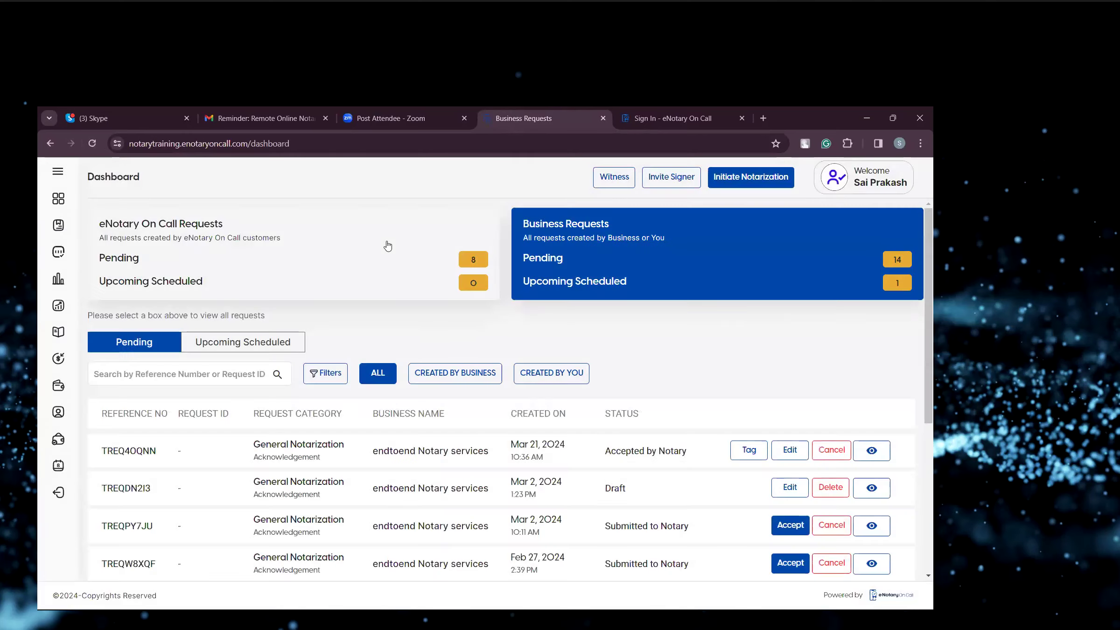
left_click(387, 244)
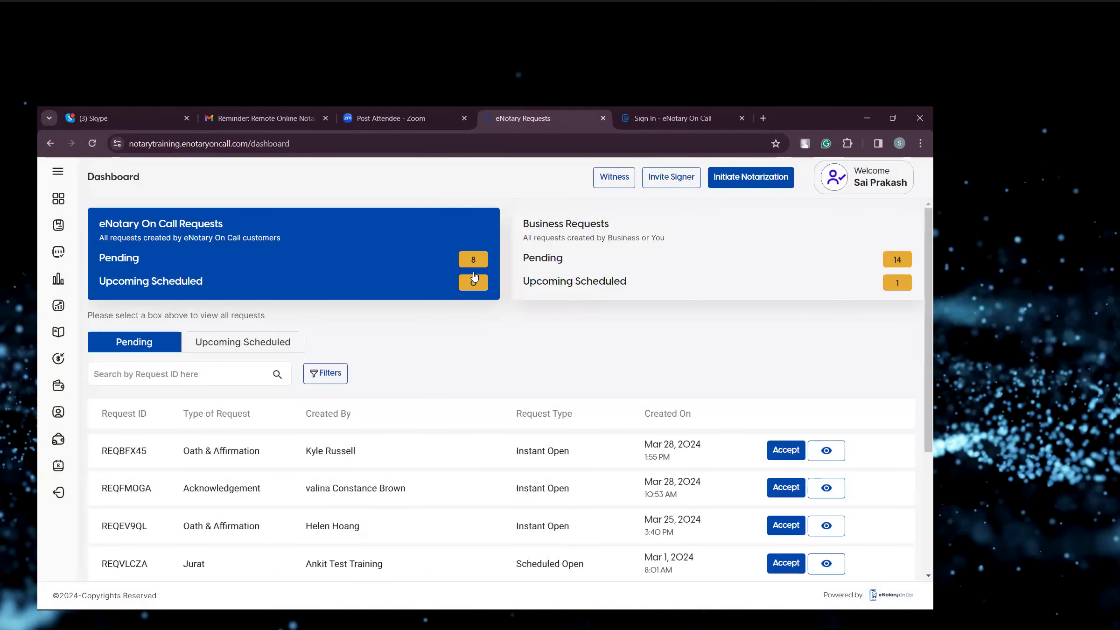
scroll(475, 318, "down", 1)
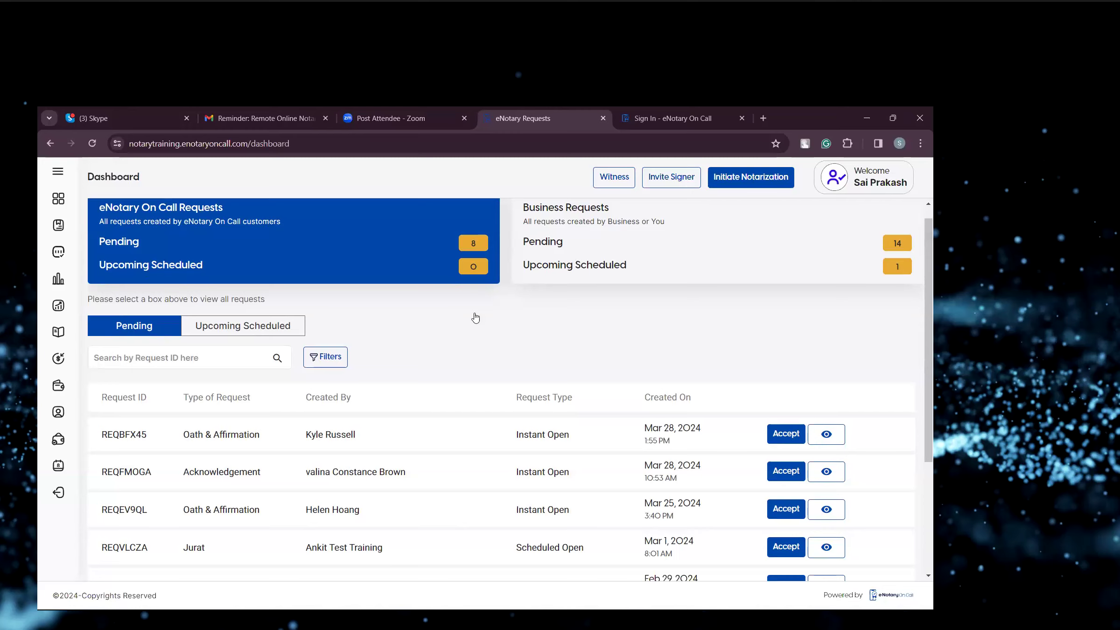
scroll(475, 318, "down", 2)
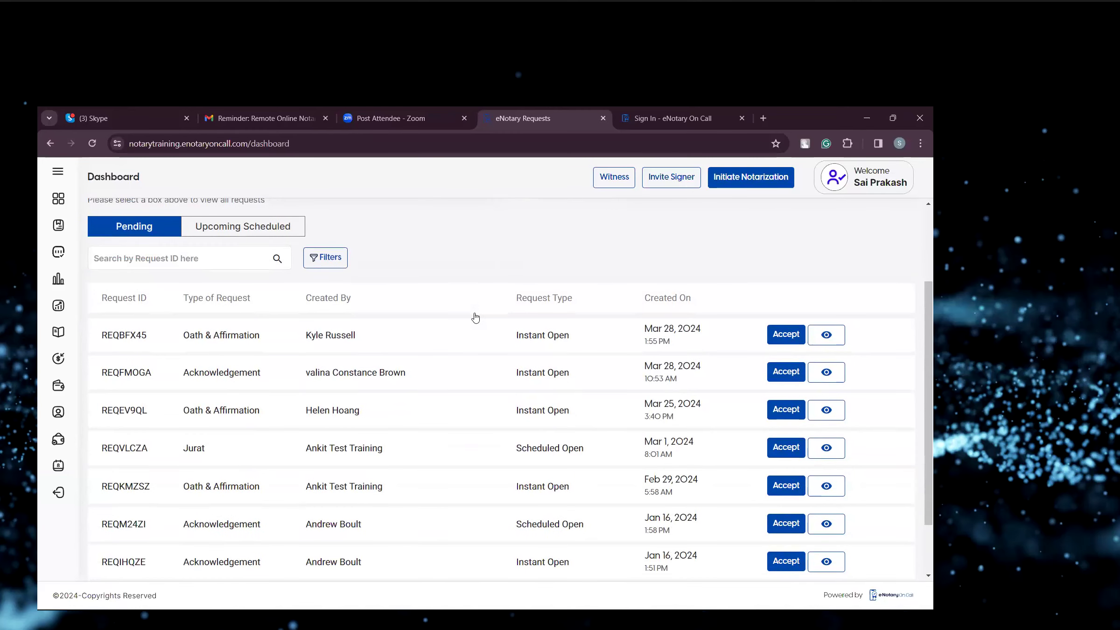
scroll(475, 317, "down", 1)
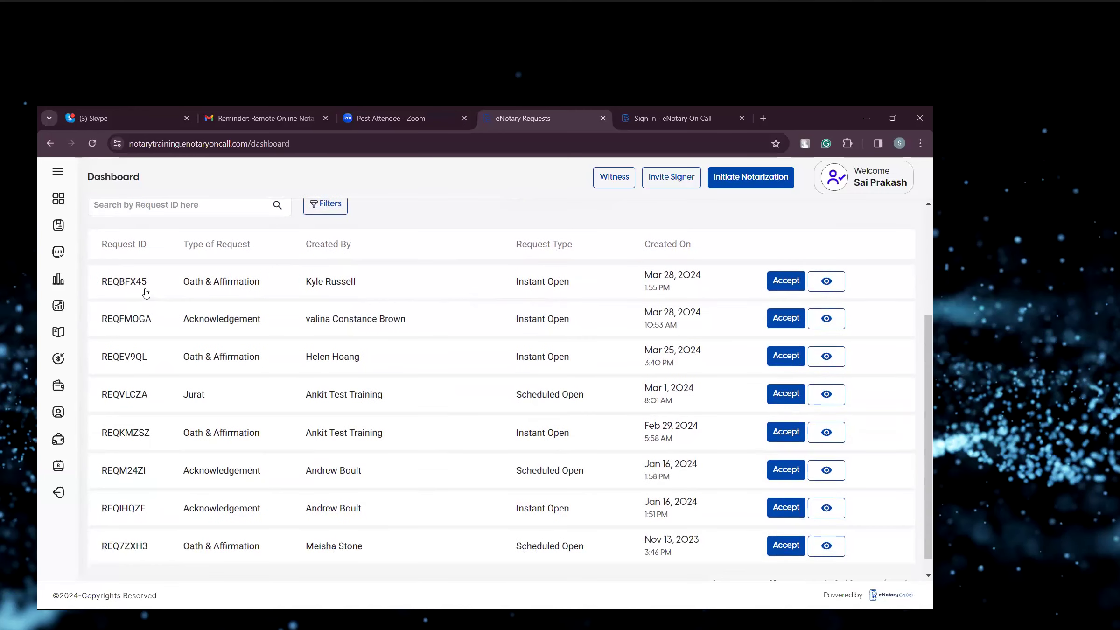
left_click_drag(146, 280, 156, 315)
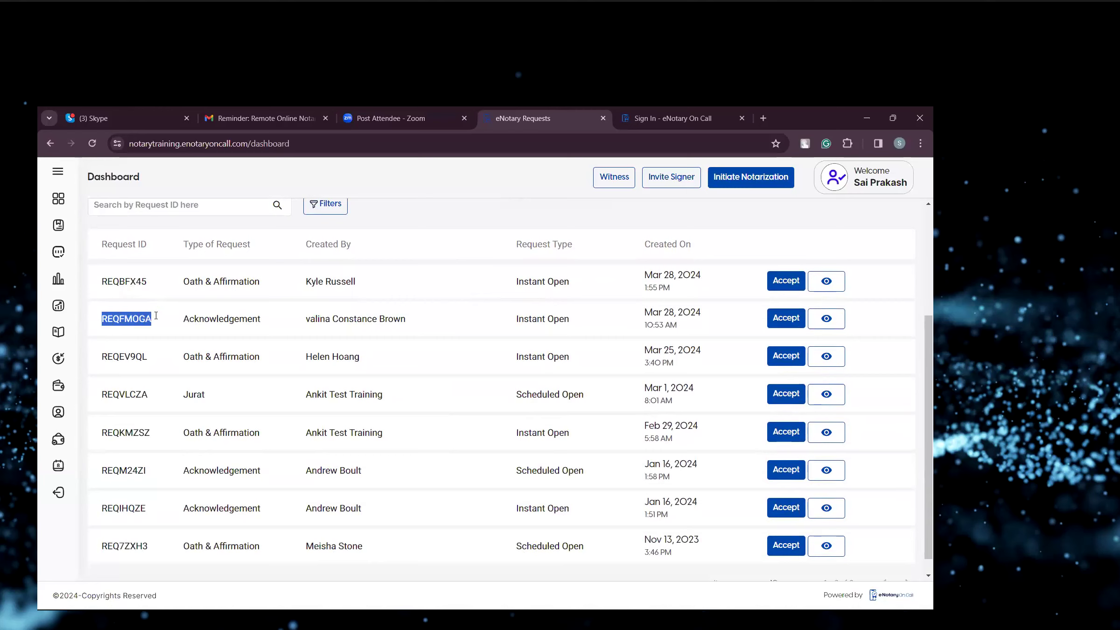
left_click(157, 315)
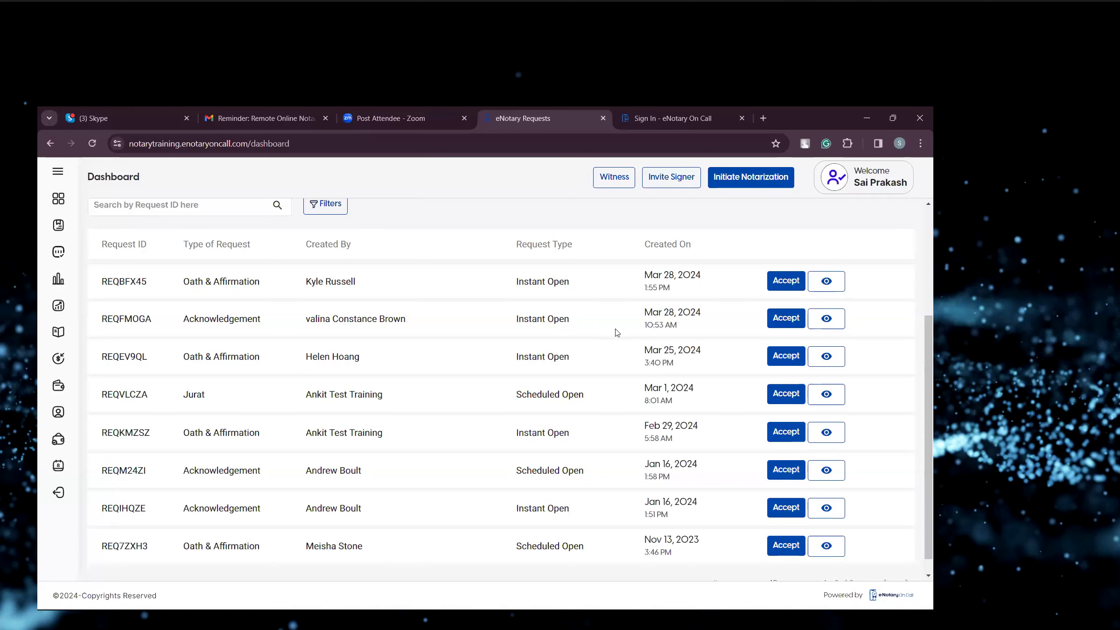
scroll(618, 330, "down", 1)
scroll(616, 333, "up", 5)
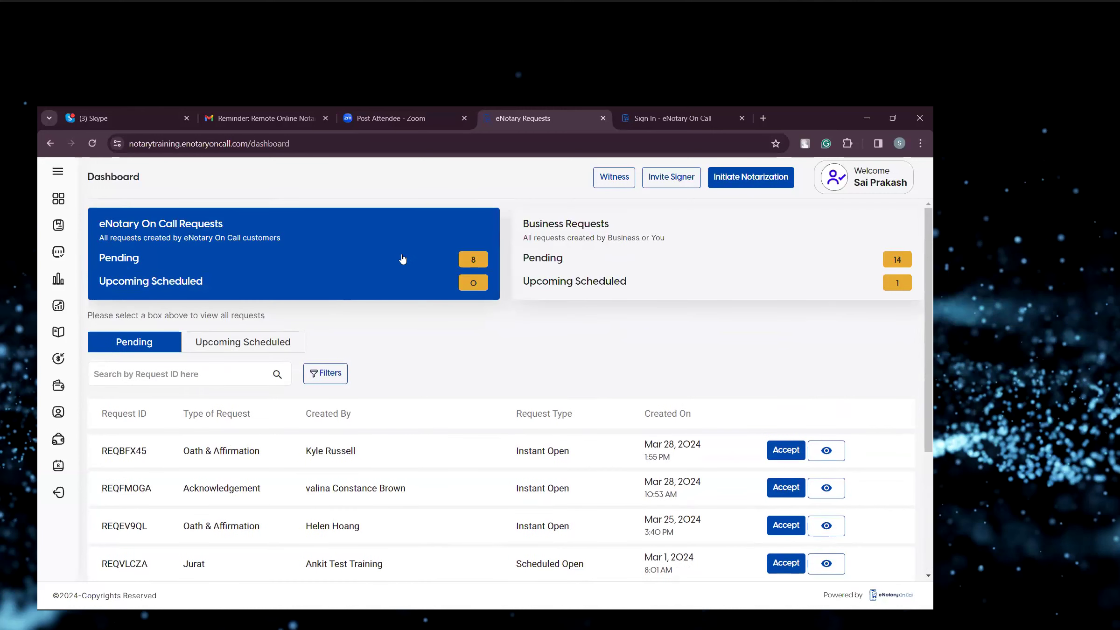
scroll(524, 373, "down", 3)
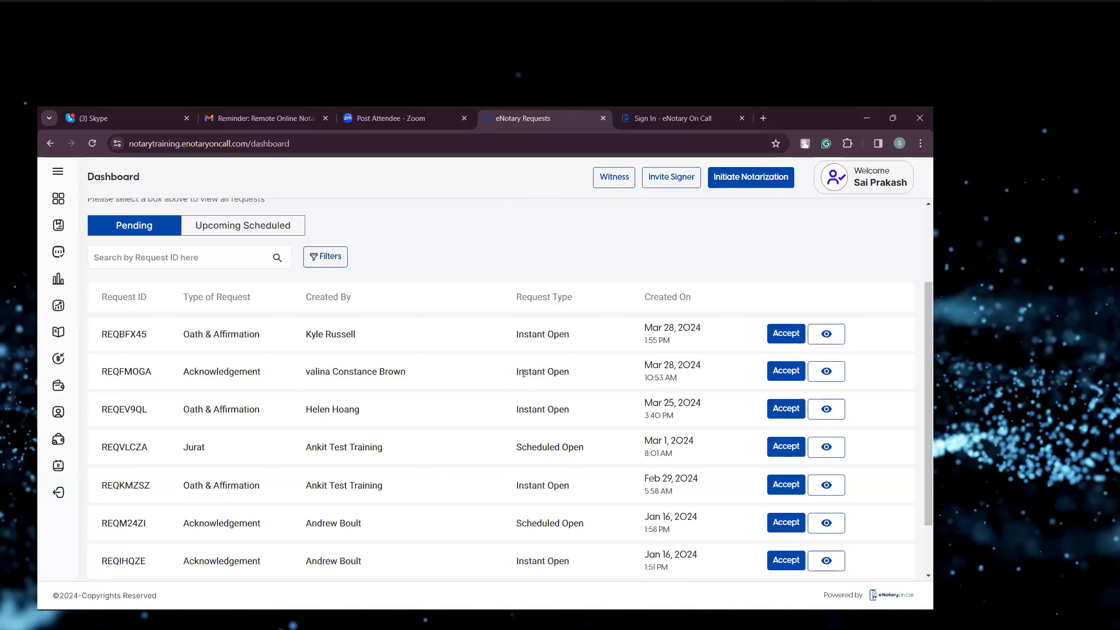
scroll(524, 374, "up", 3)
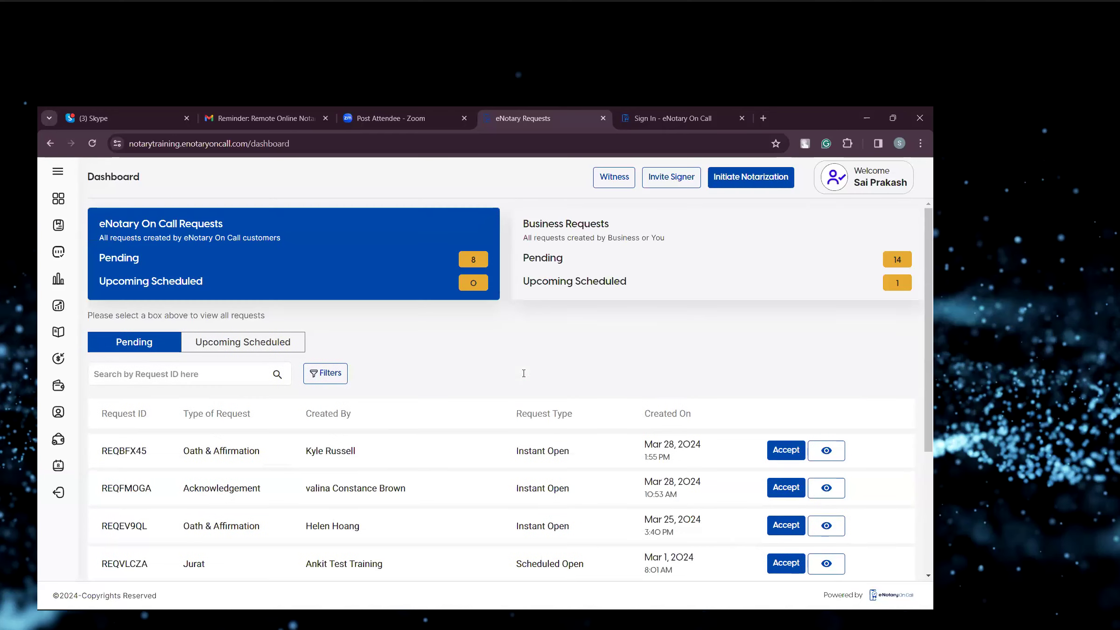
View the Business Requests list, then return to the eNotary On Call pending requests and scroll through them.
left_click(671, 249)
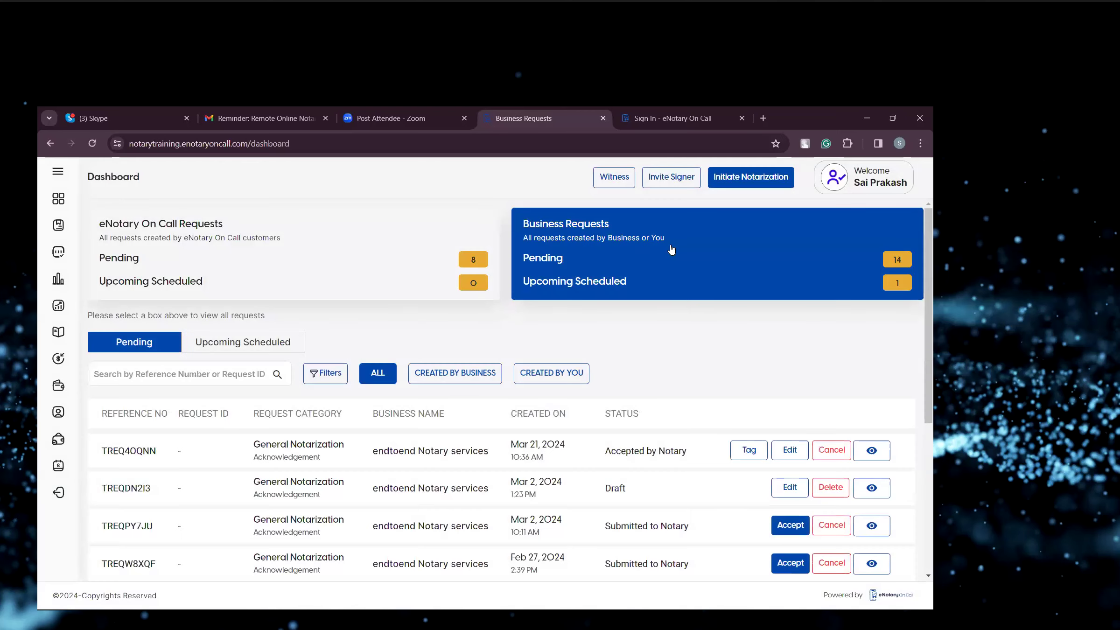
scroll(652, 346, "down", 3)
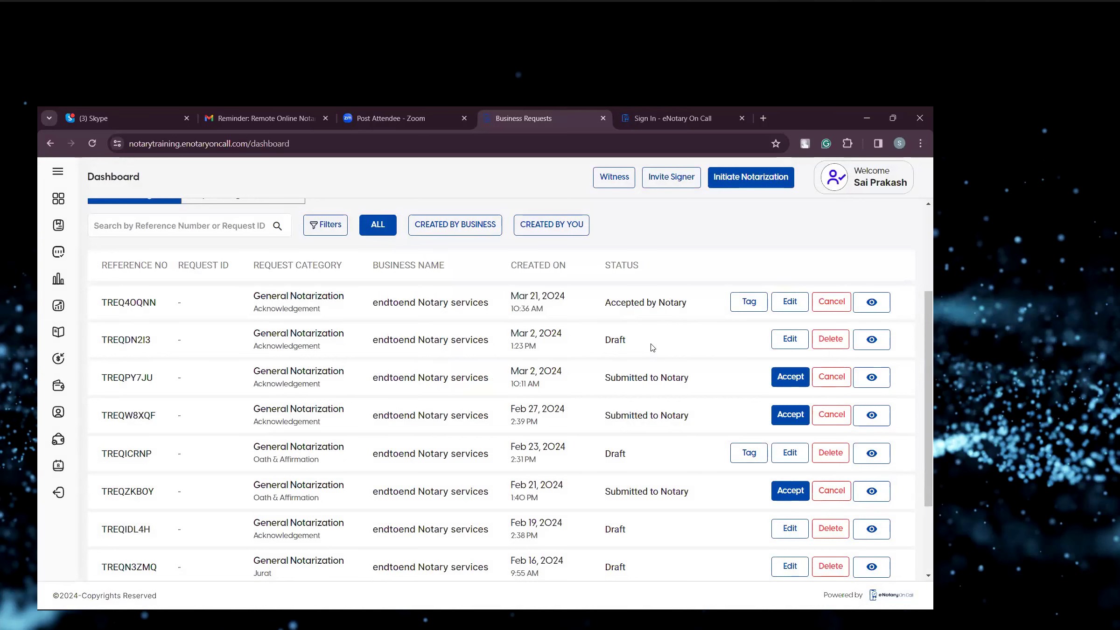
scroll(652, 348, "up", 3)
left_click(316, 271)
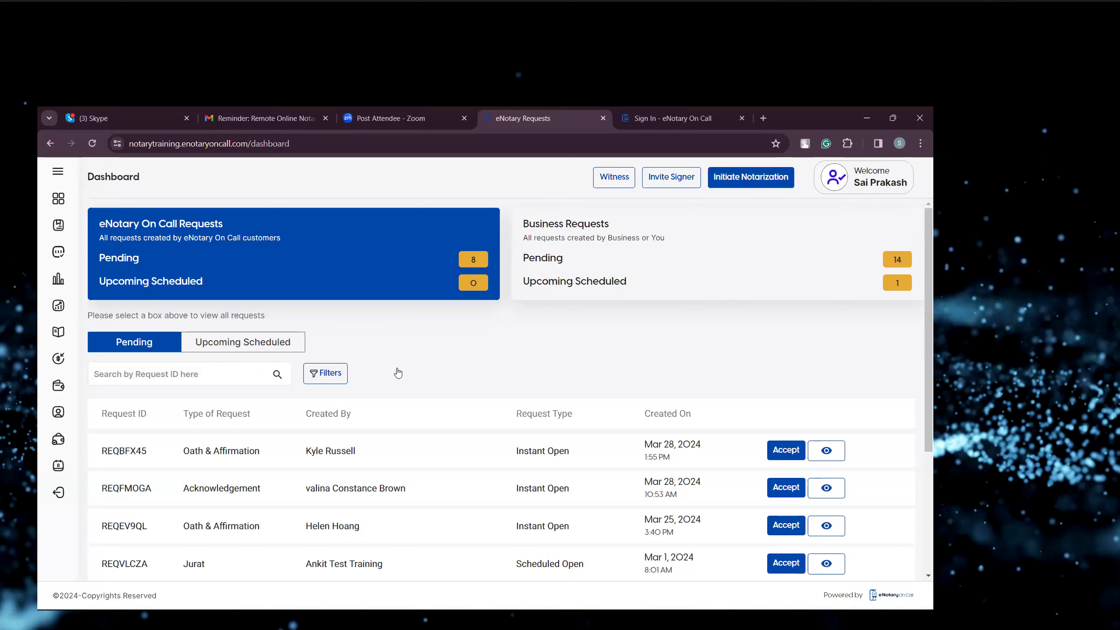
scroll(398, 373, "down", 3)
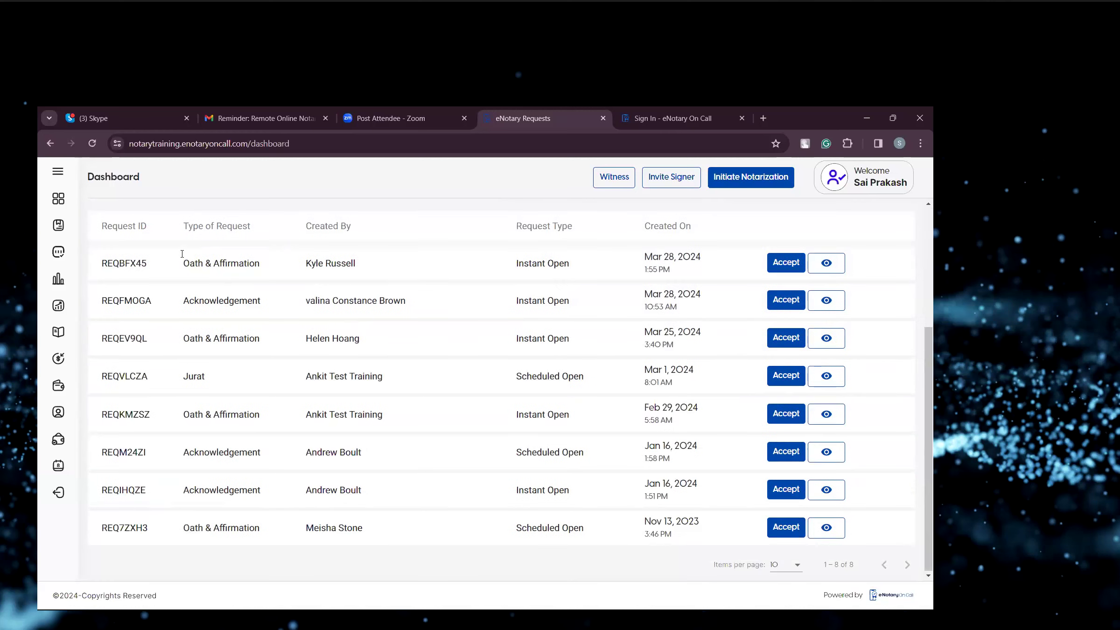
scroll(459, 289, "up", 2)
scroll(420, 286, "down", 1)
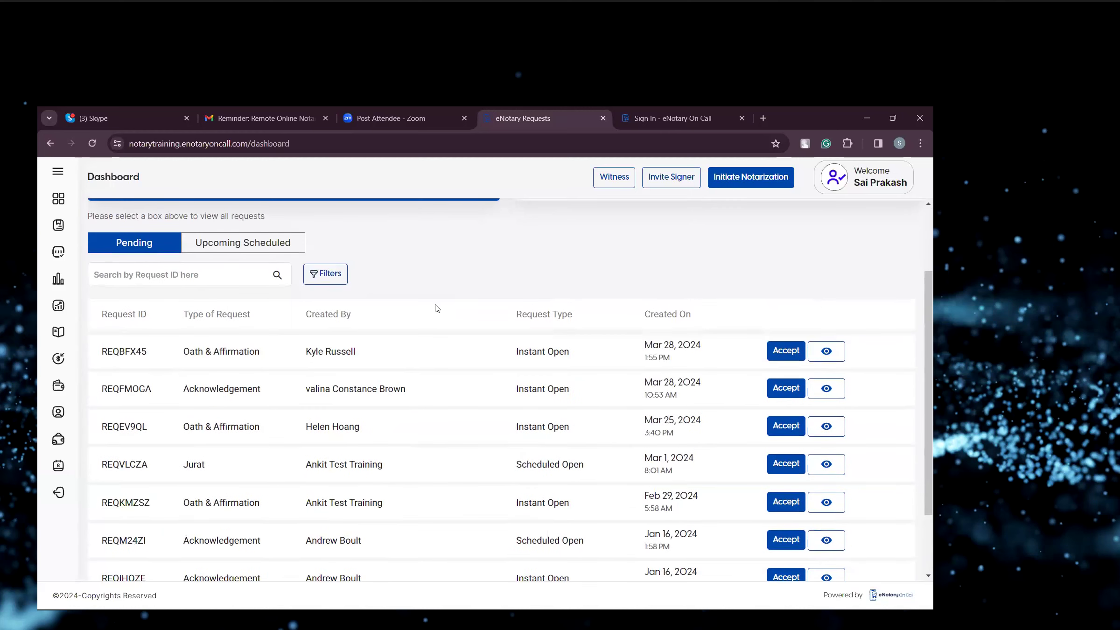
Open the eNotary Requests page, then go to Manage Business.
left_click(59, 173)
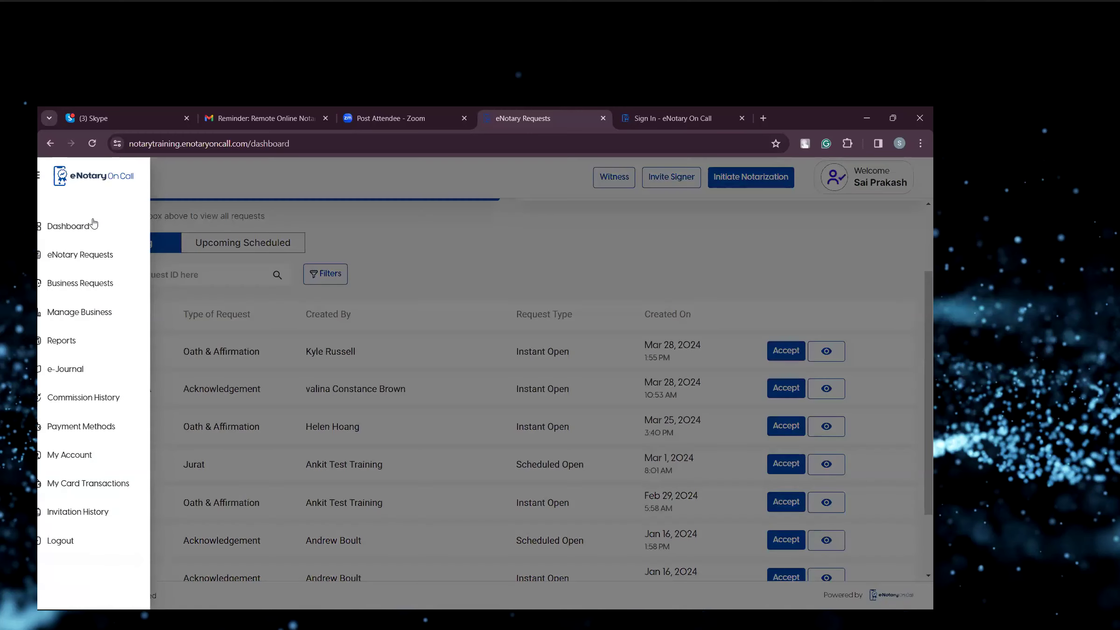
left_click(107, 257)
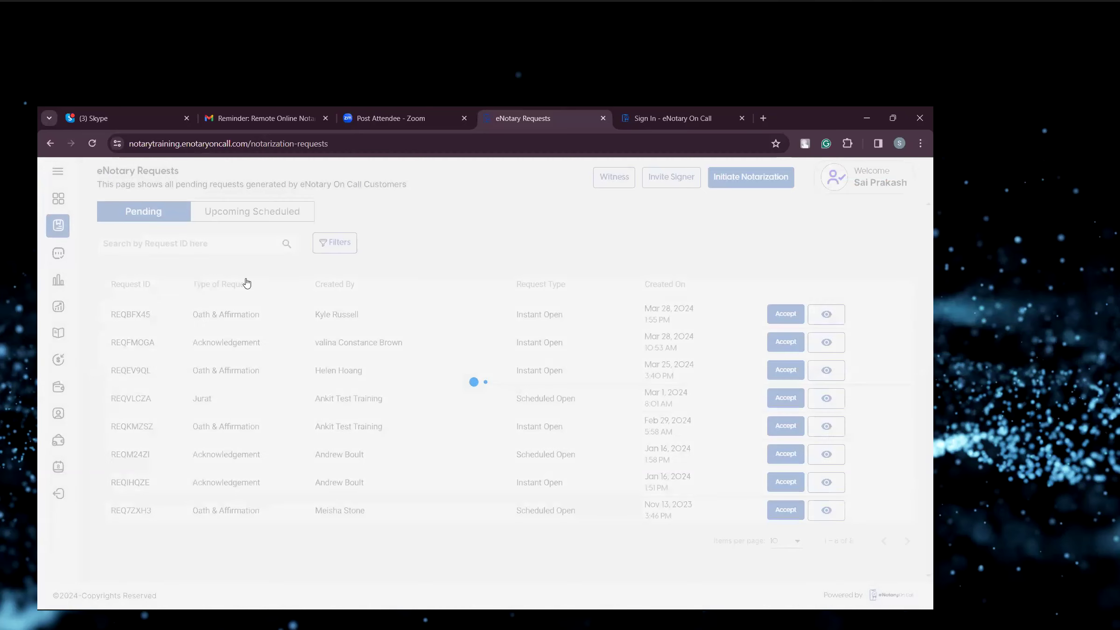
left_click(59, 169)
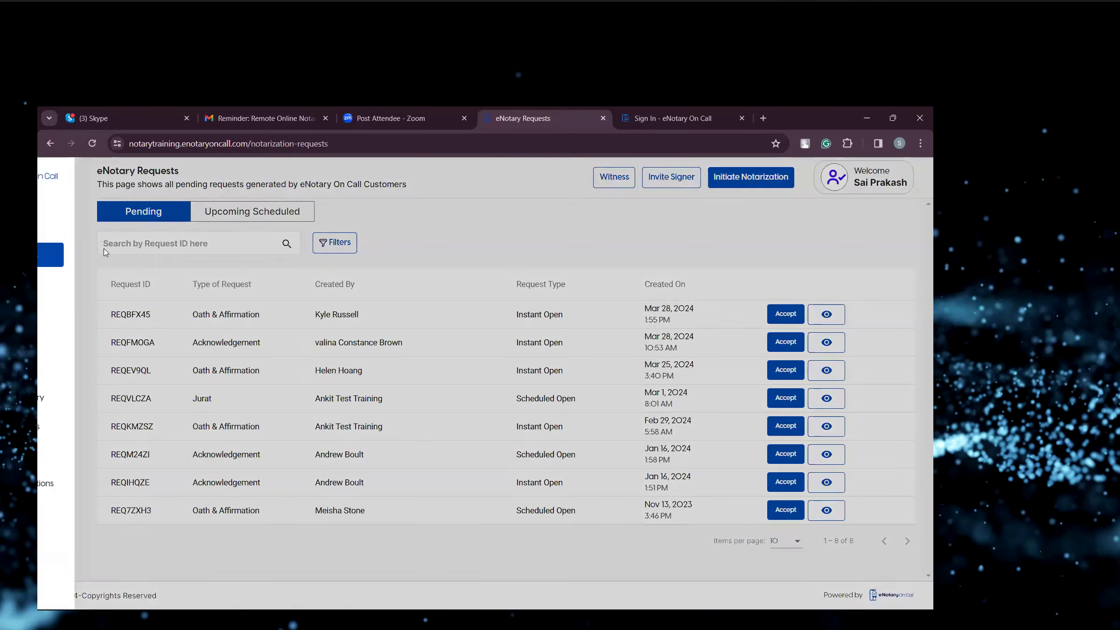
left_click(107, 312)
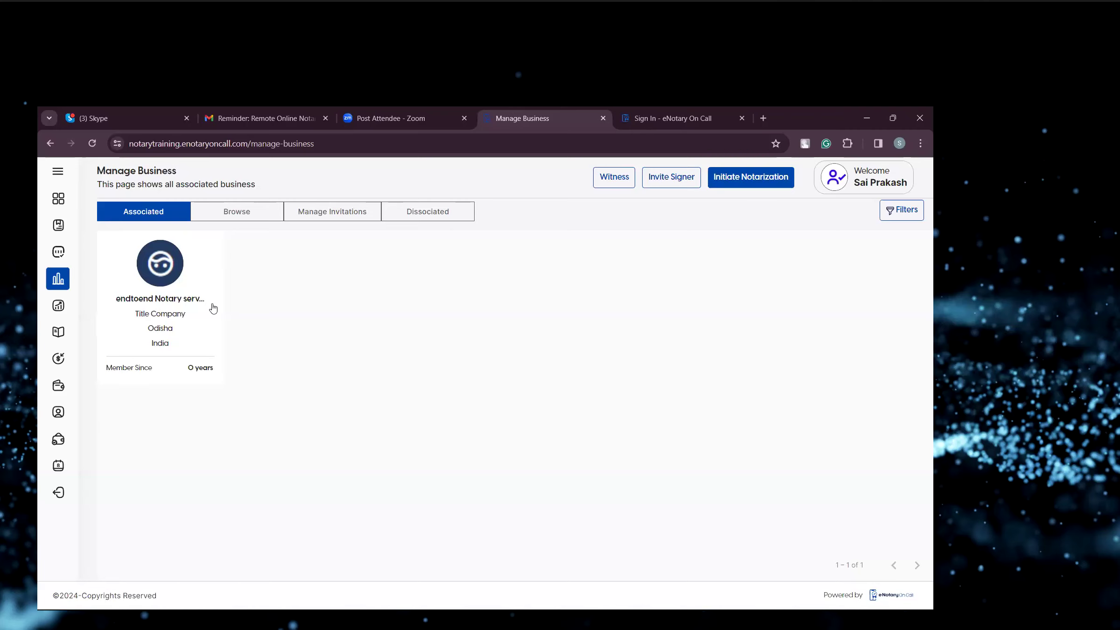
Browse the available businesses and check the sent and received business invitations.
left_click(248, 214)
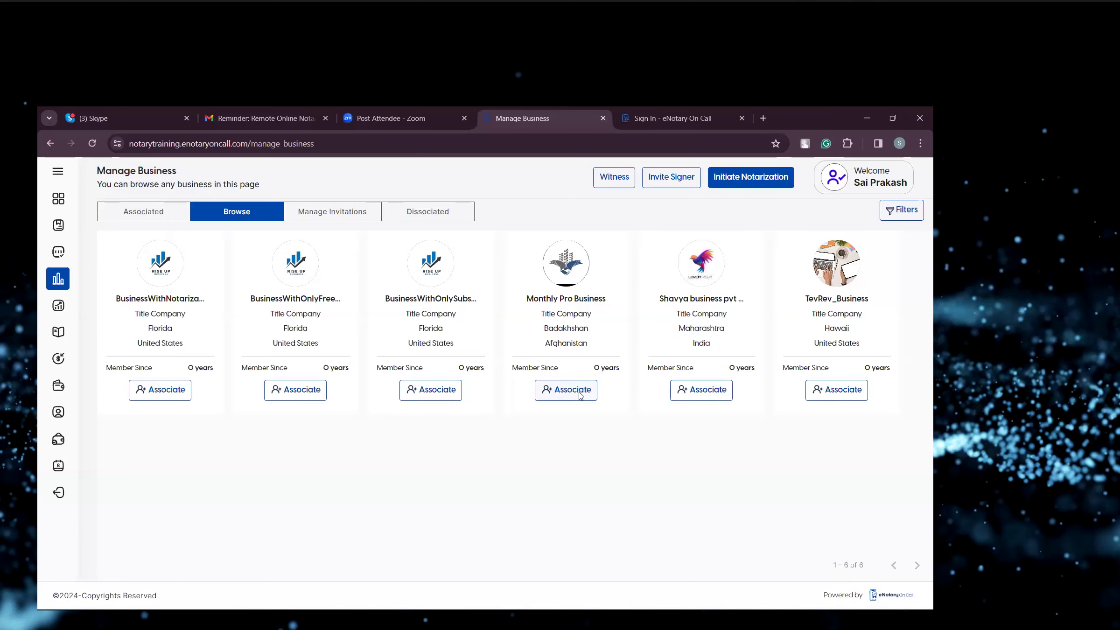
left_click(336, 214)
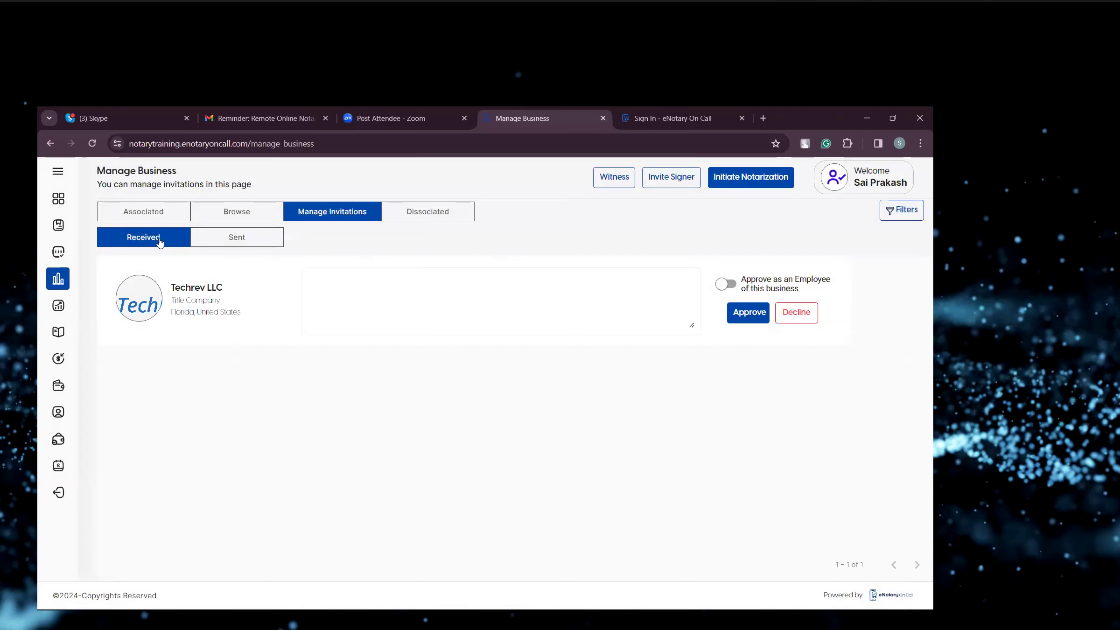
left_click(239, 244)
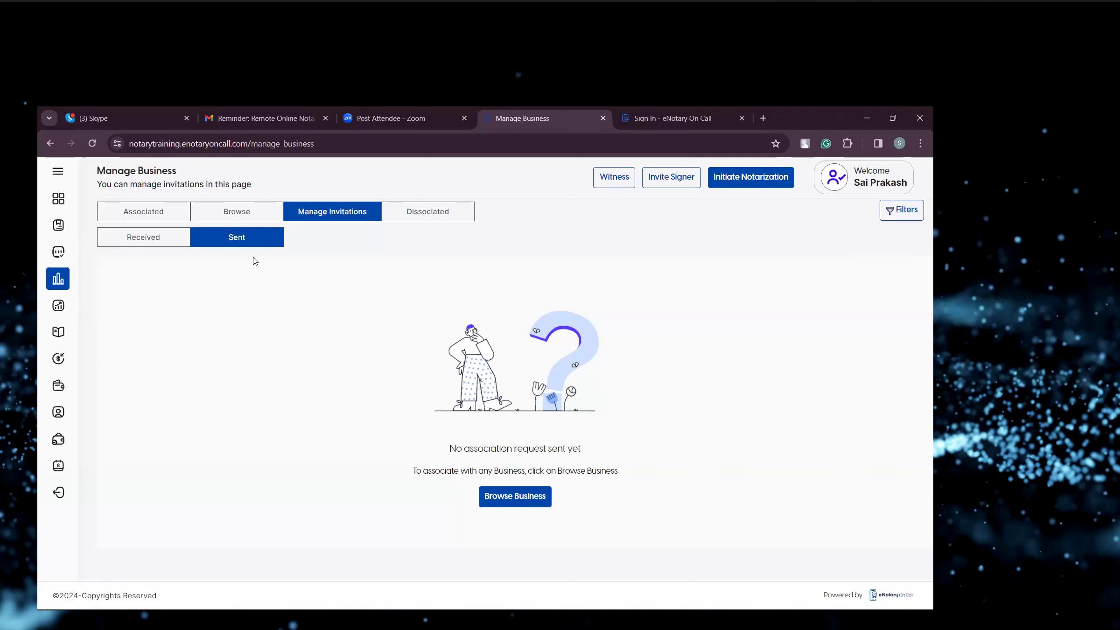
left_click(166, 246)
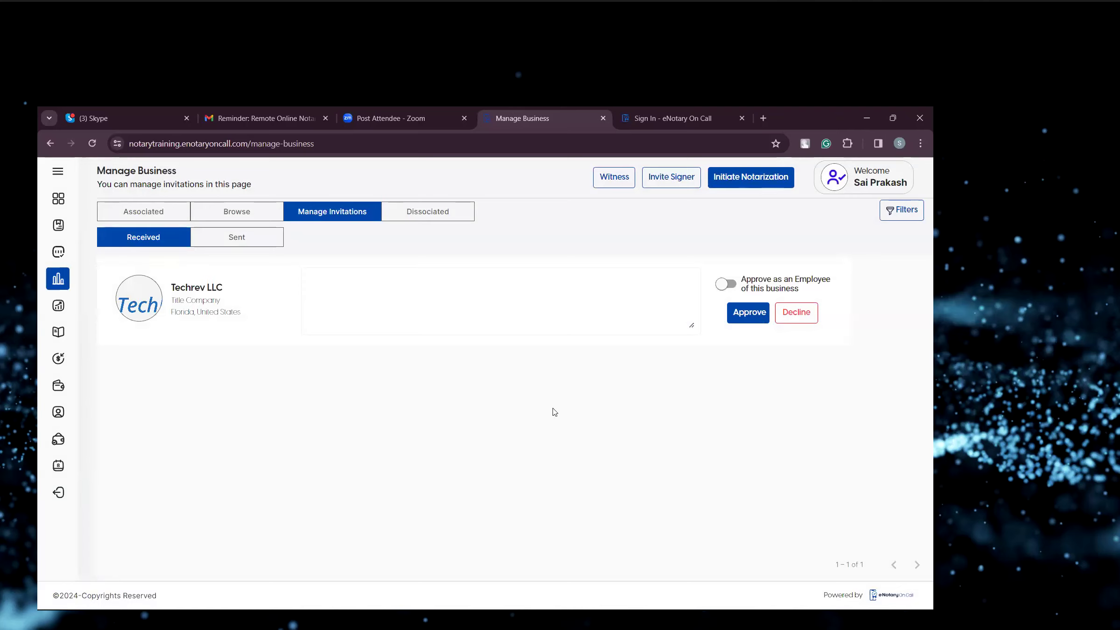
Approve the Techrev LLC association invitation, sending the confirmation without a custom message.
left_click(756, 319)
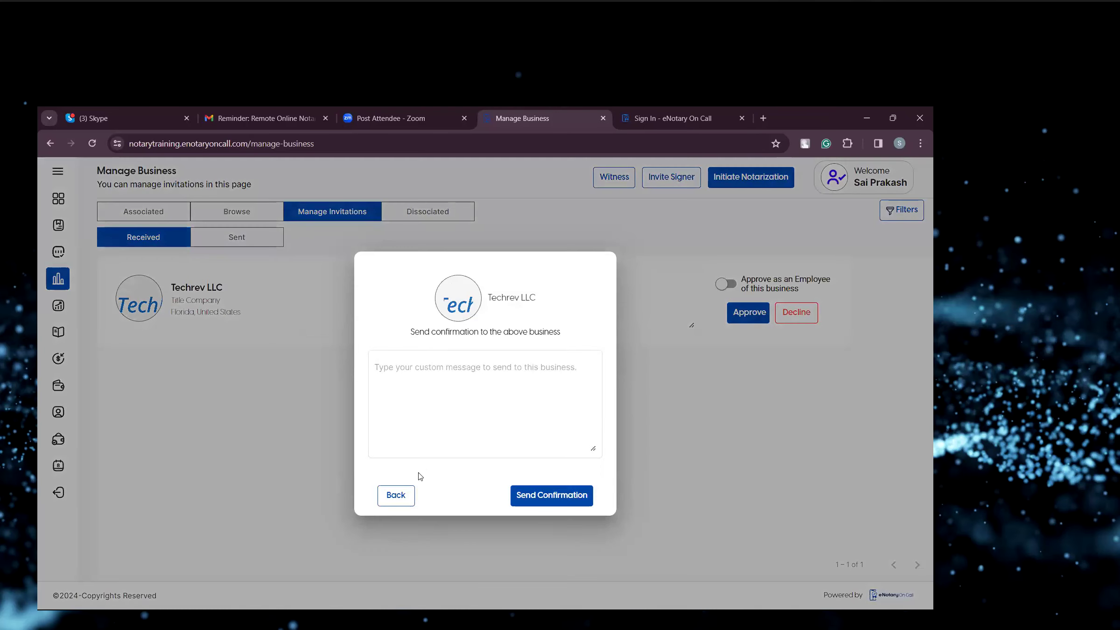
left_click(437, 418)
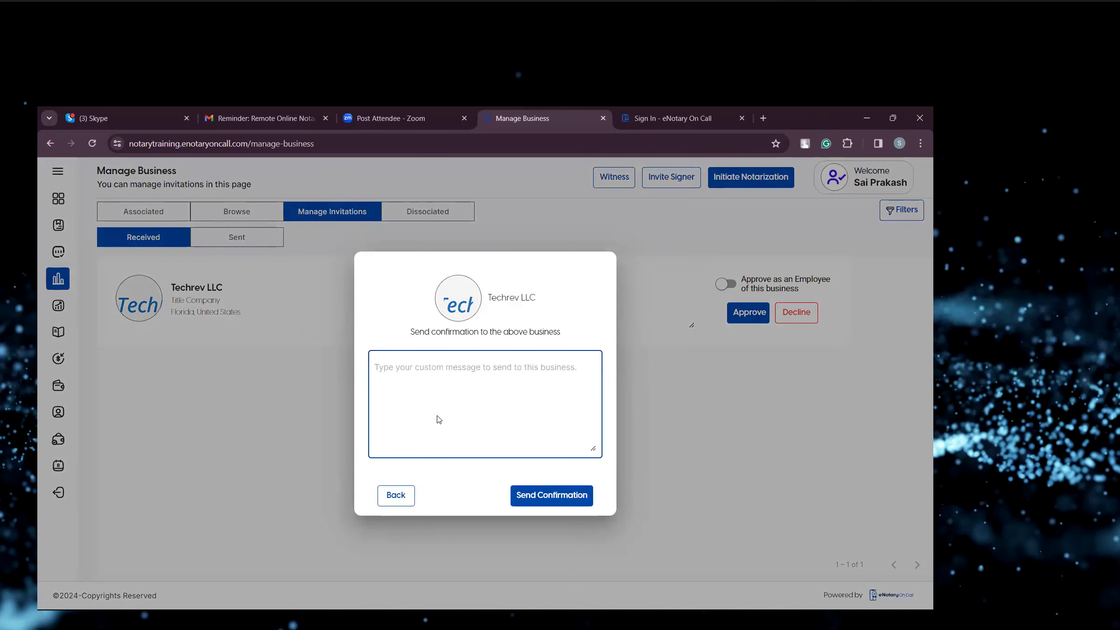
left_click(550, 496)
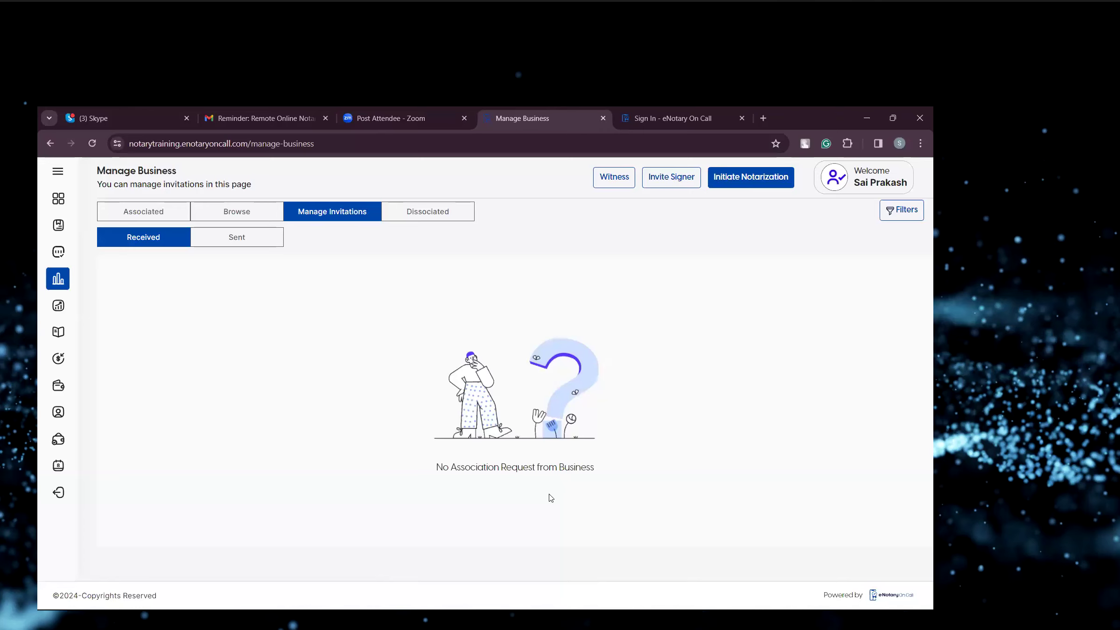
Open Techrev LLC's profile from the associated businesses list, then return to the list.
left_click(160, 216)
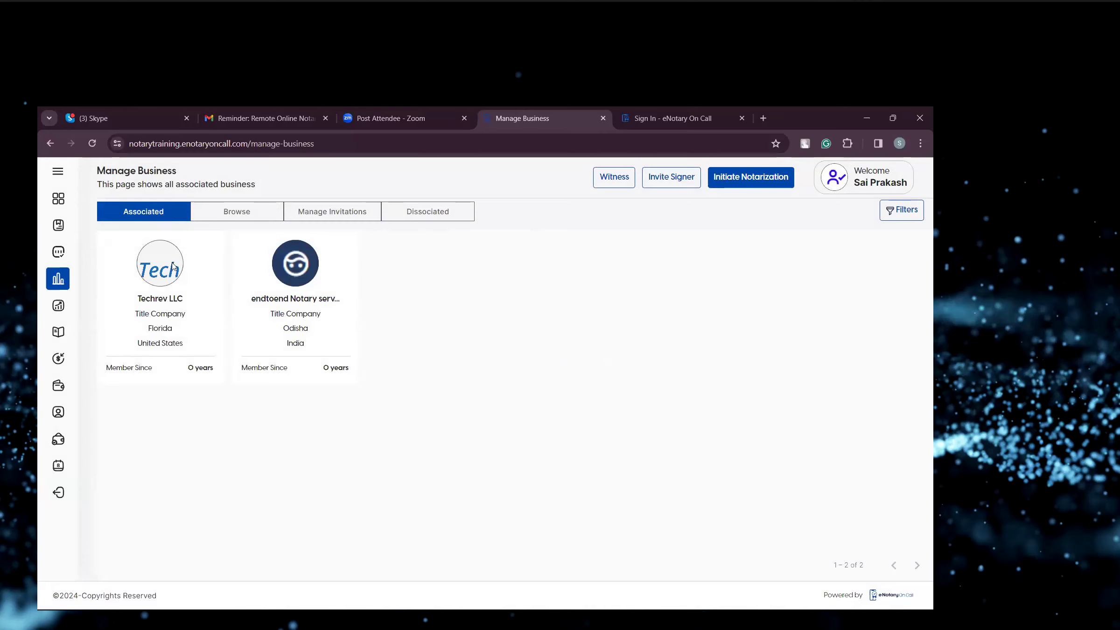
left_click(171, 291)
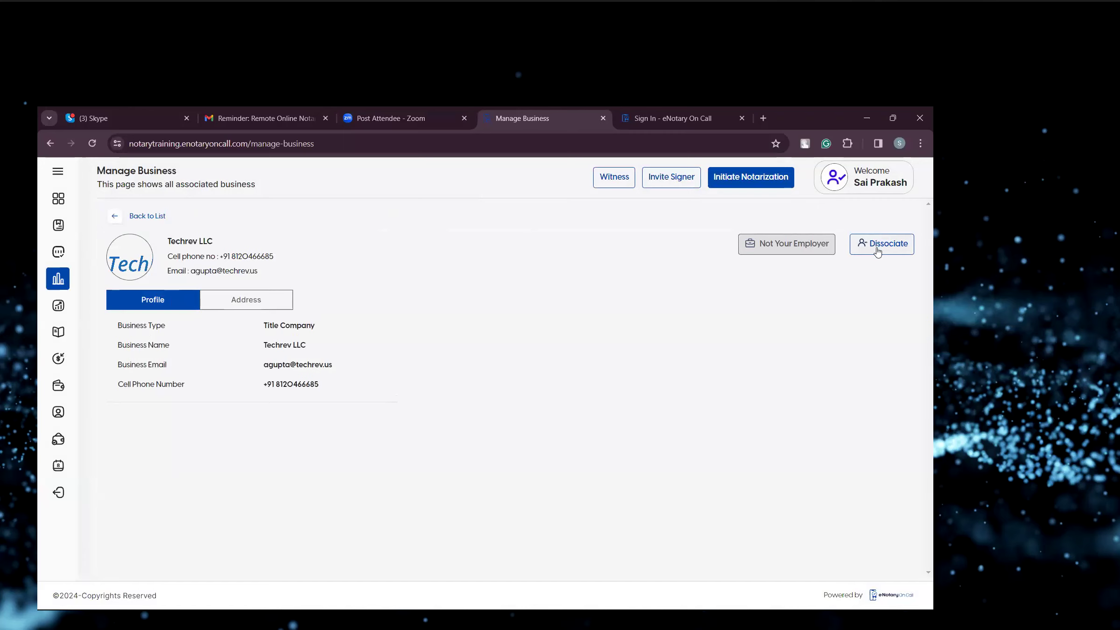
left_click(116, 217)
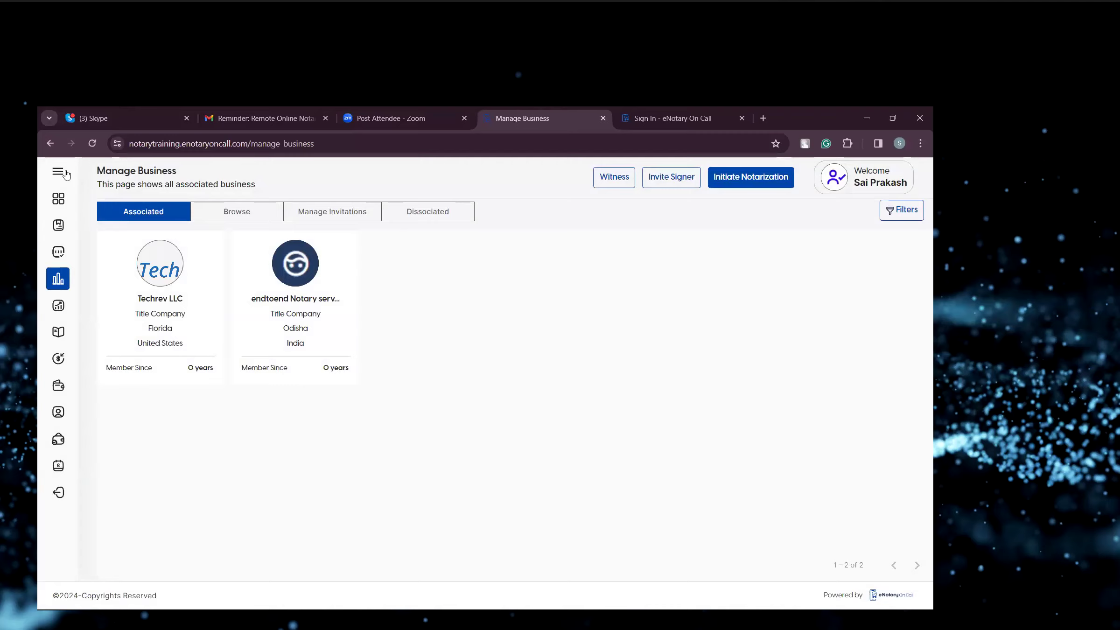
Open the Reports page and scroll through the notarized requests.
left_click(65, 172)
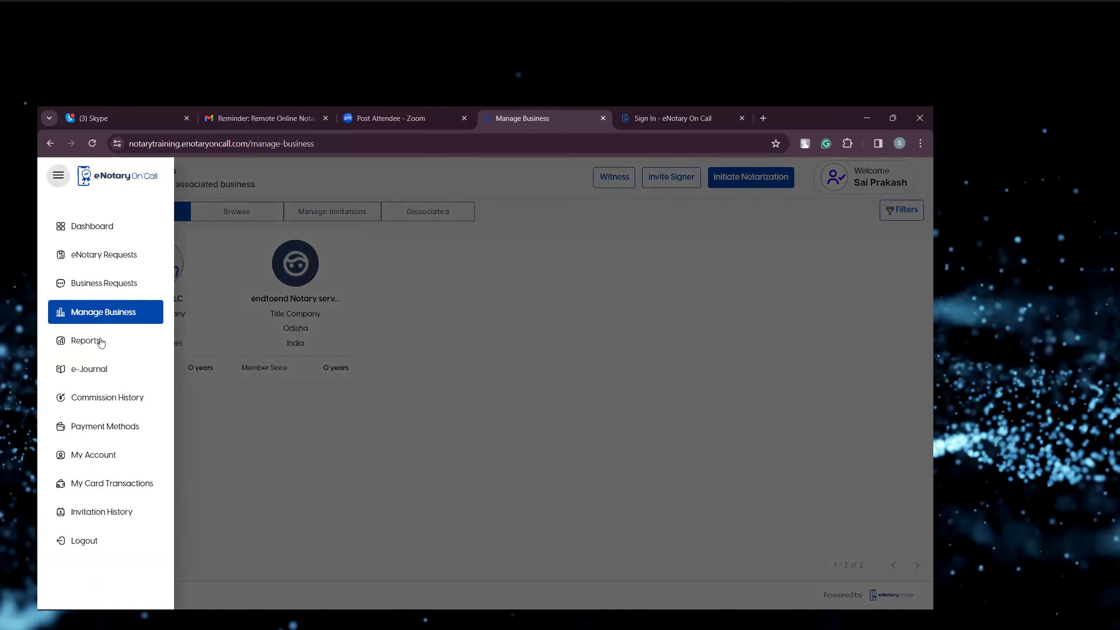
left_click(85, 340)
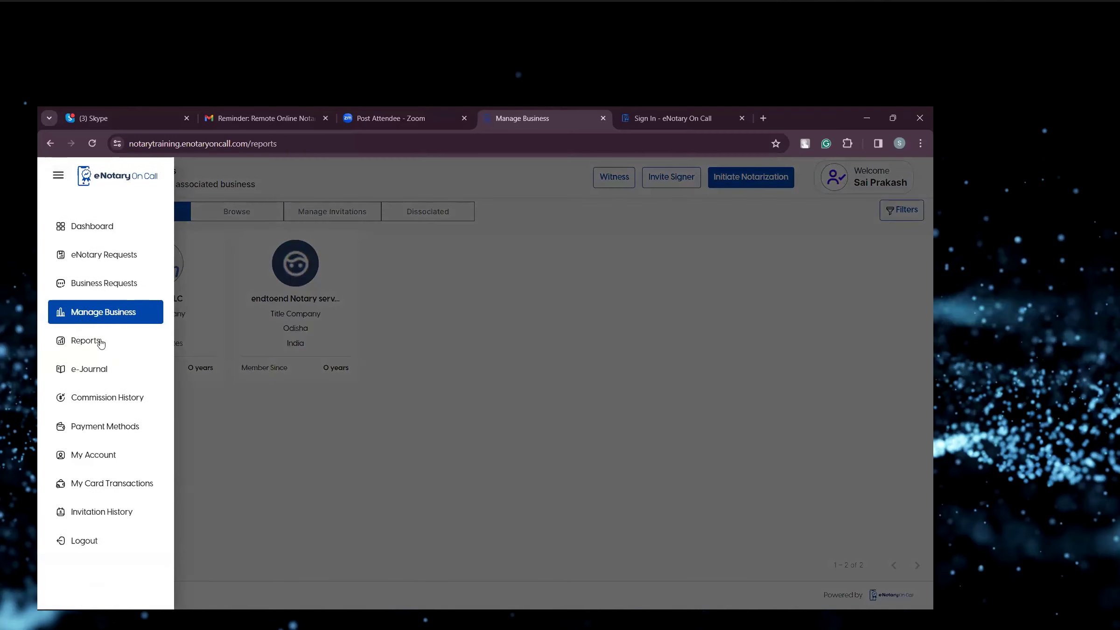
scroll(416, 324, "down", 1)
scroll(415, 324, "up", 1)
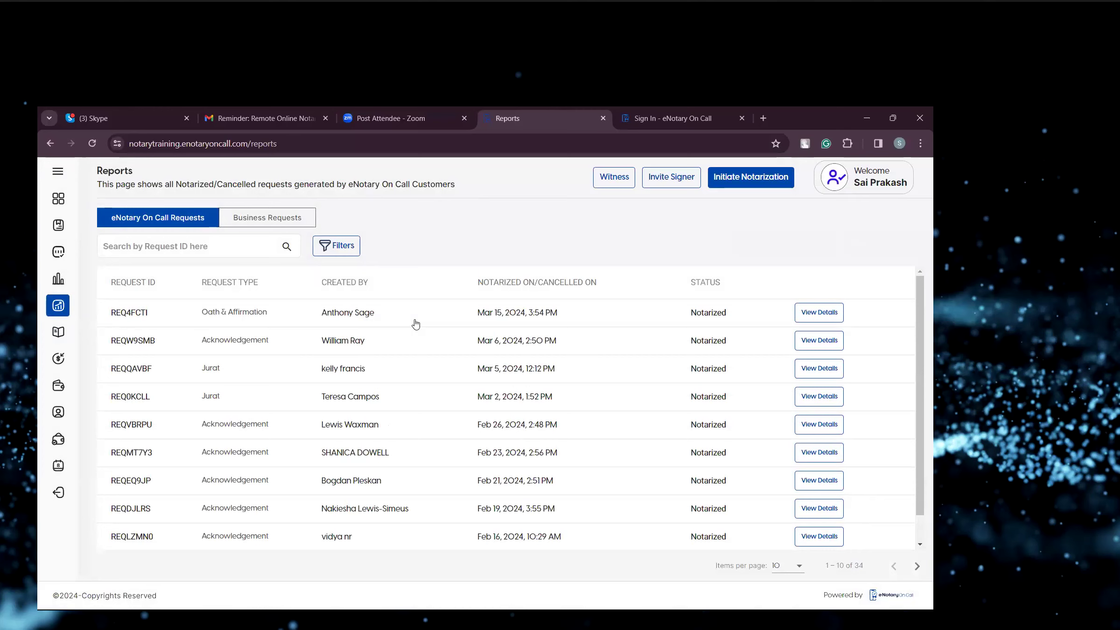
left_click(828, 313)
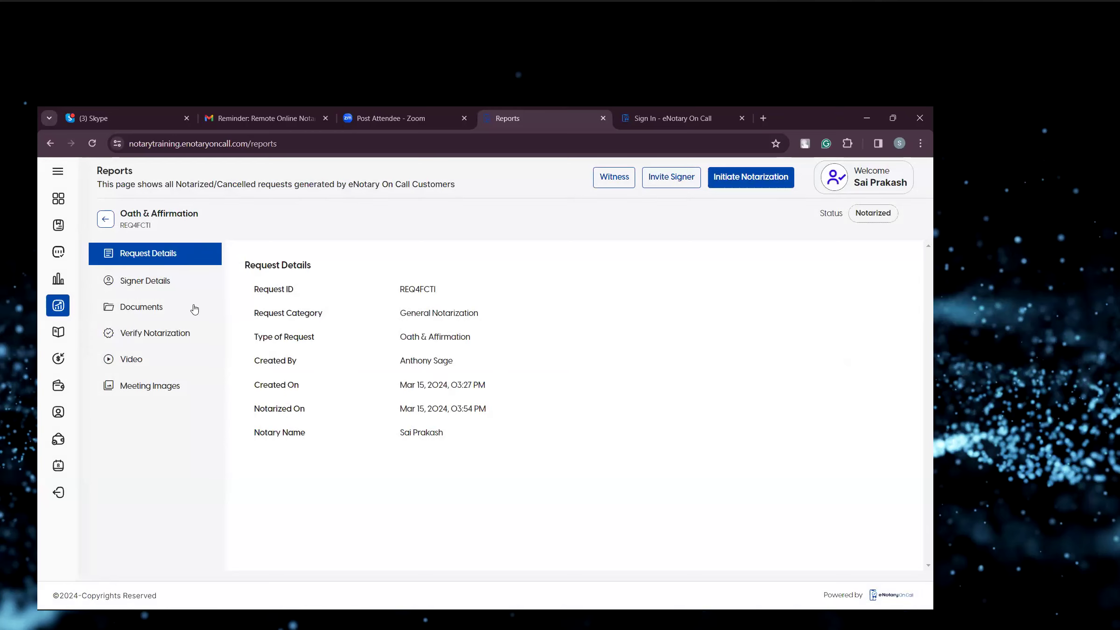
left_click(164, 285)
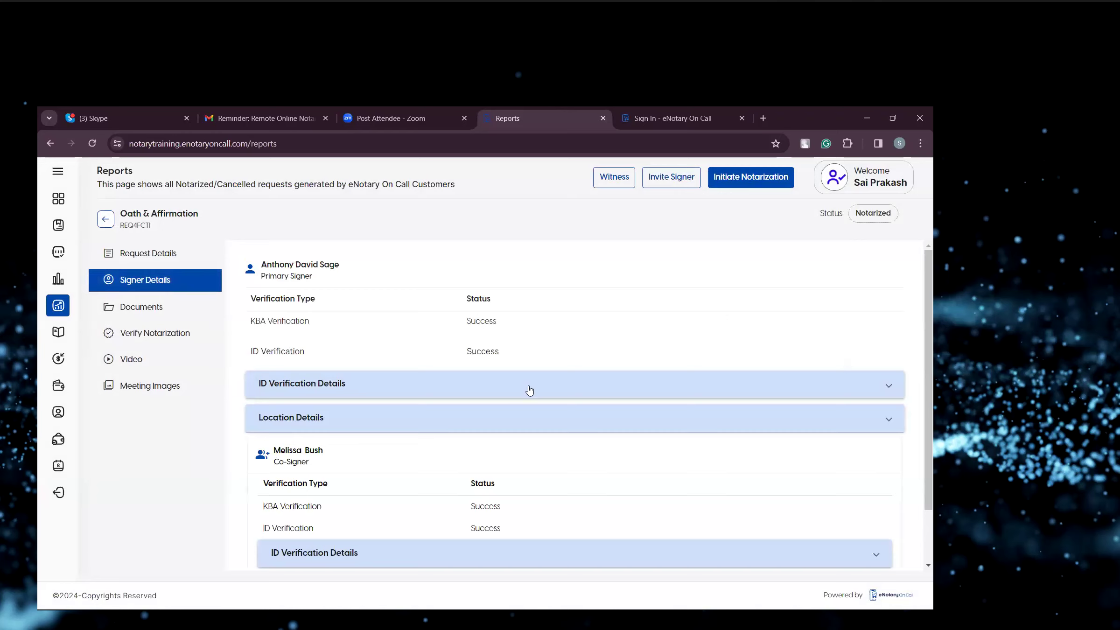
scroll(530, 388, "down", 2)
scroll(530, 389, "up", 1)
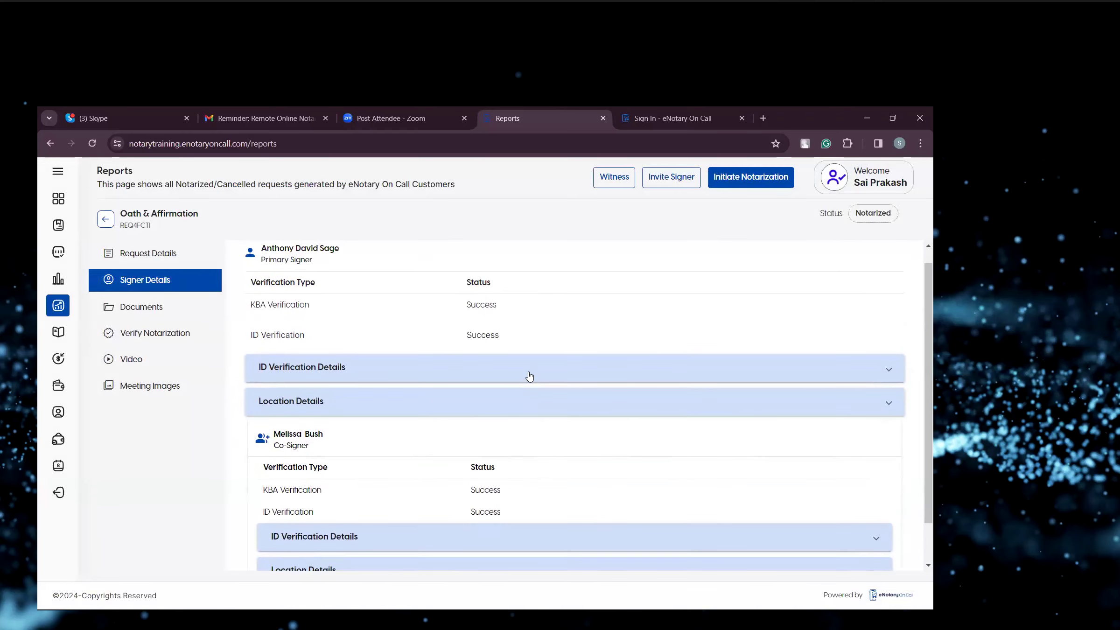
left_click(530, 376)
scroll(529, 376, "down", 5)
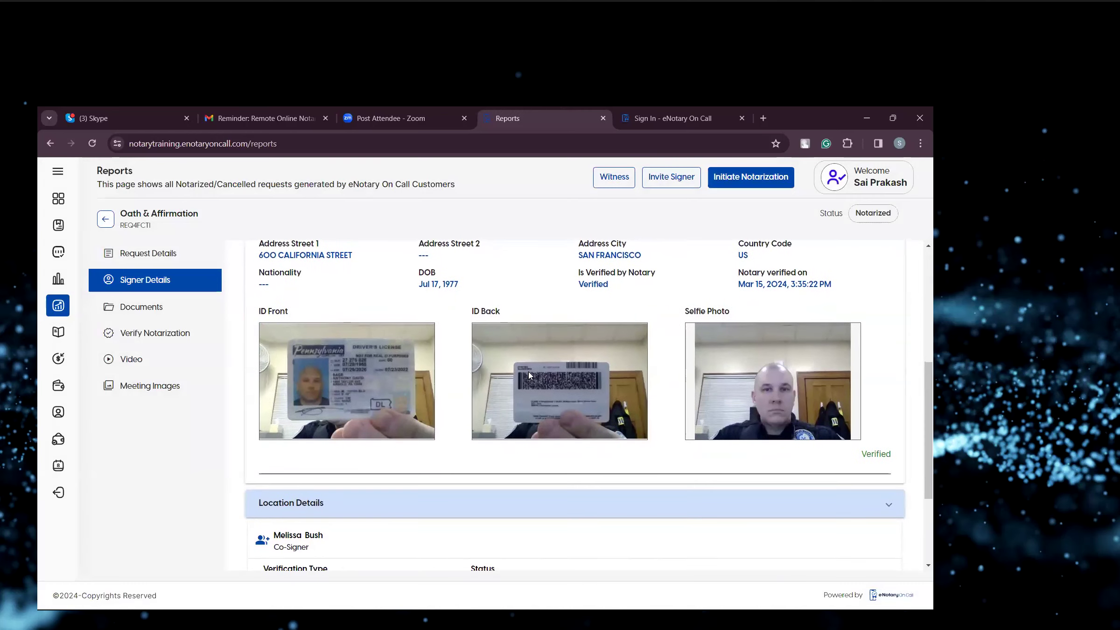
scroll(239, 317, "up", 3)
Review the request's original and notarized documents, then open the recorded notarization video and close it.
left_click(218, 312)
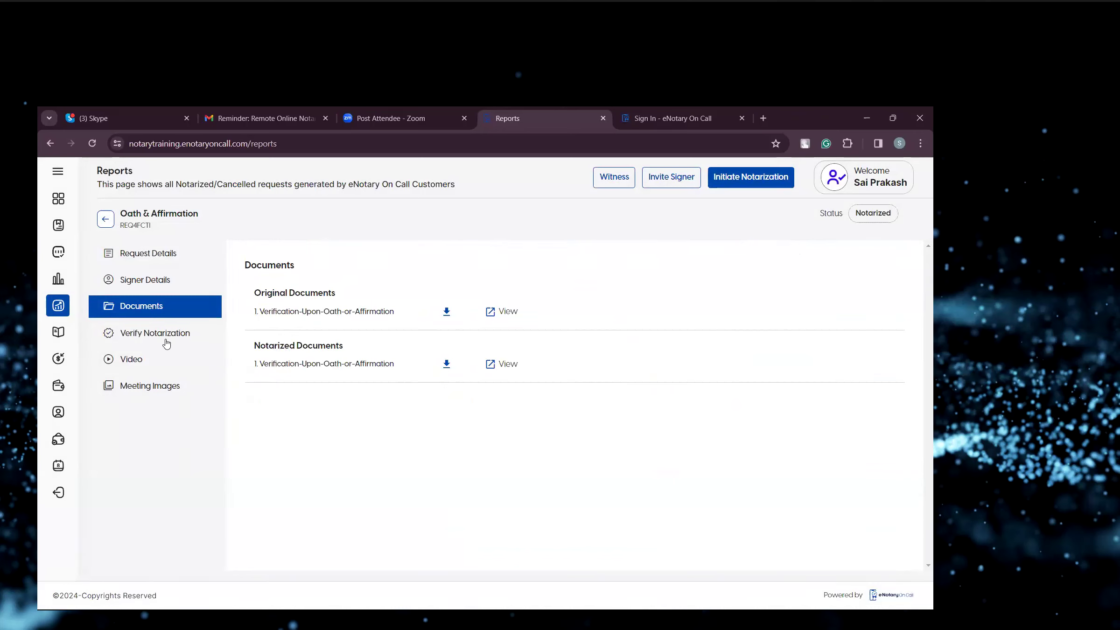
left_click(150, 363)
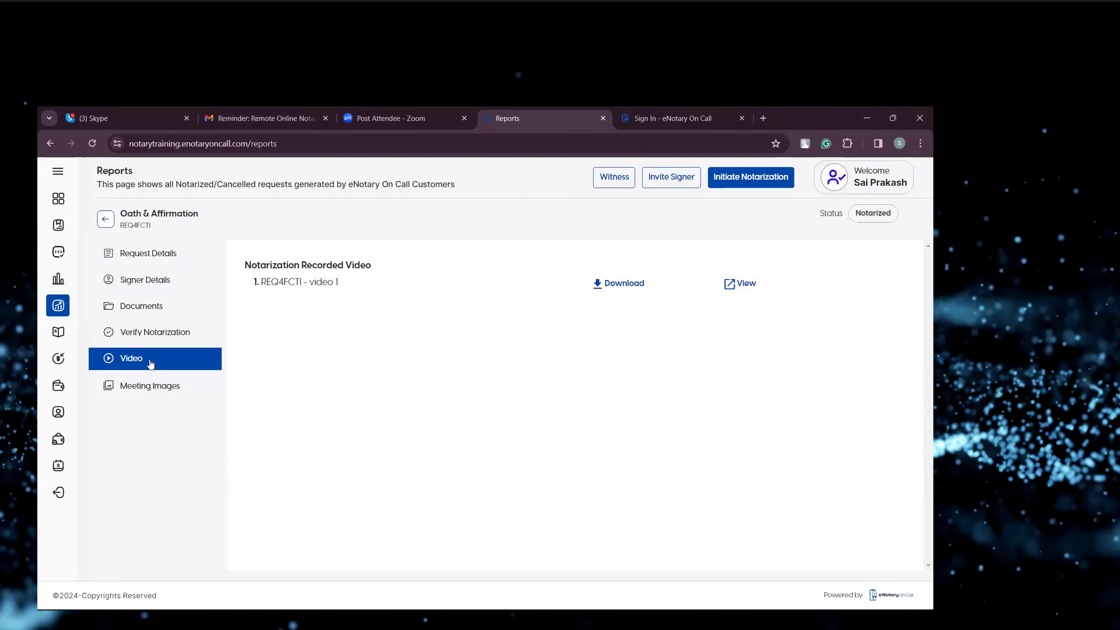
left_click(728, 293)
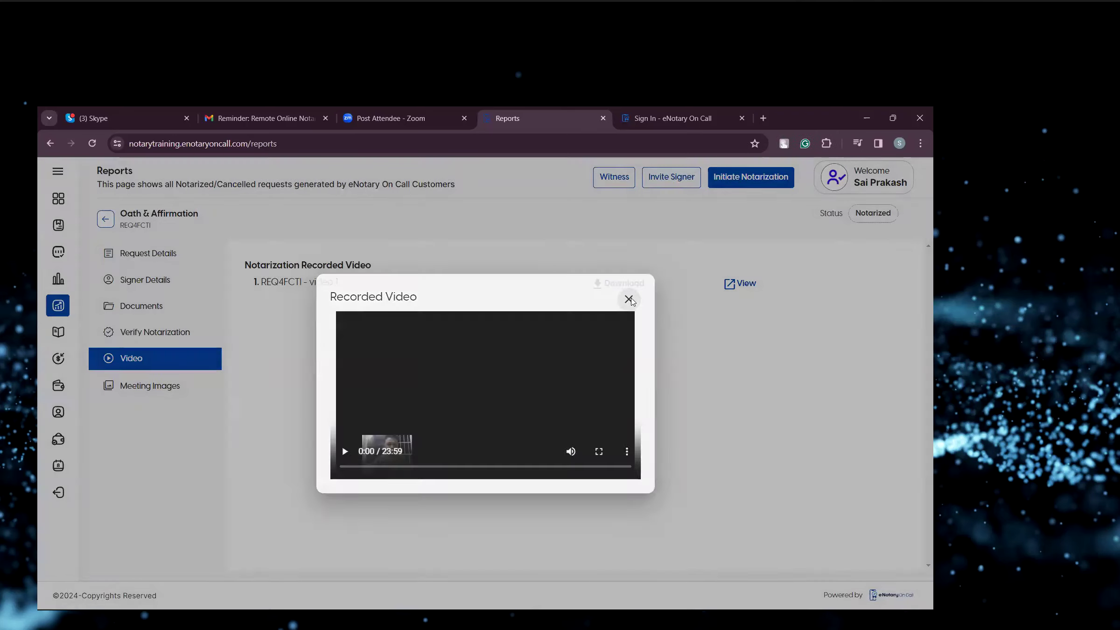
left_click(629, 299)
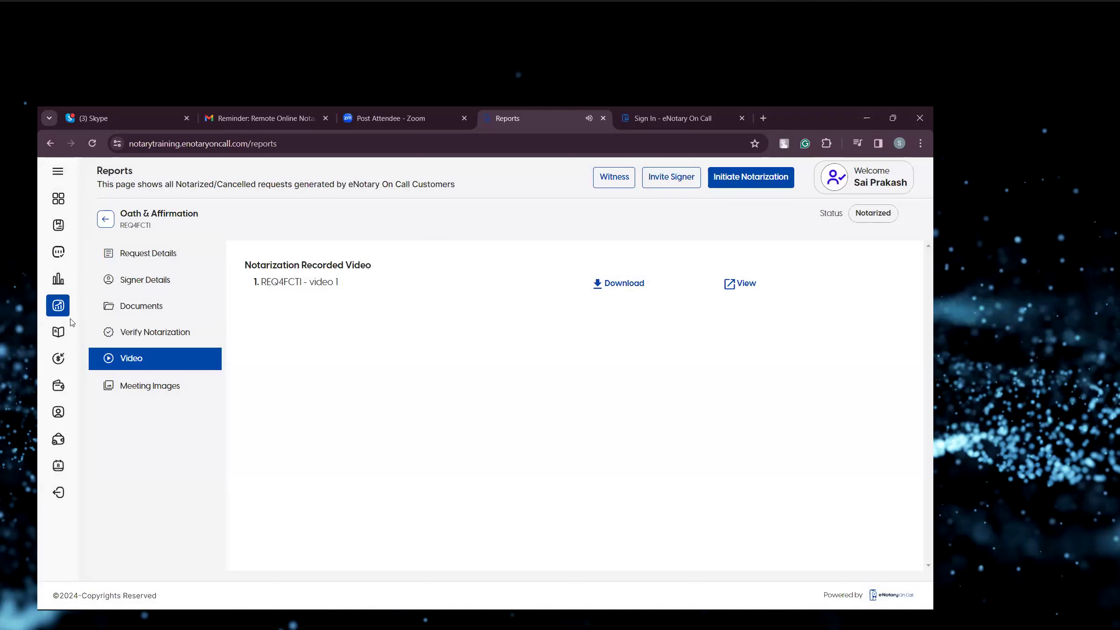
left_click(60, 333)
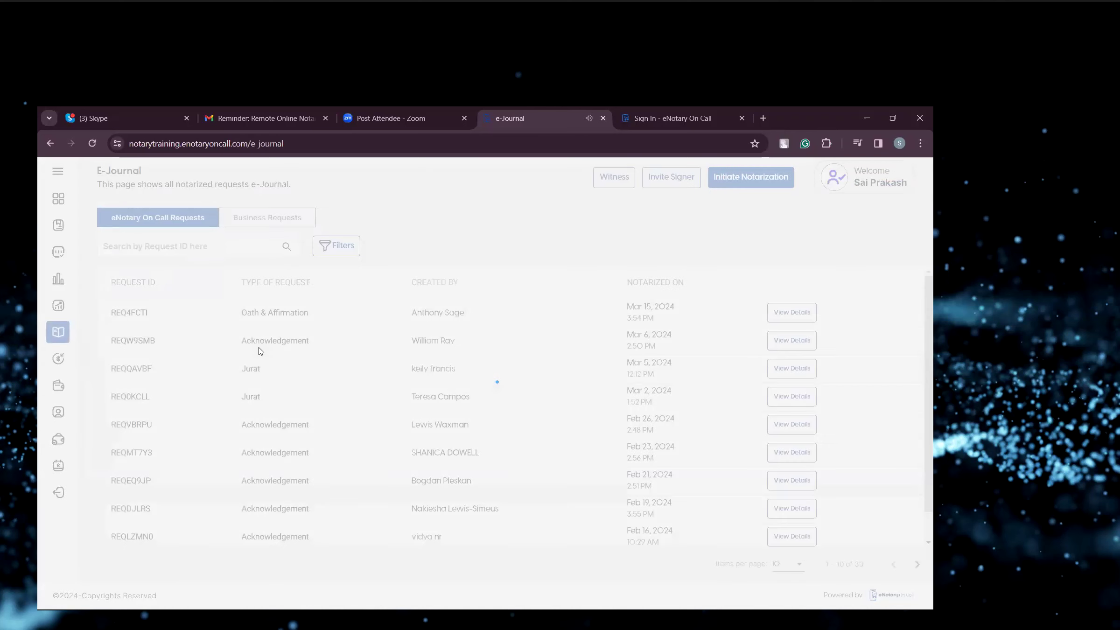
scroll(566, 384, "down", 1)
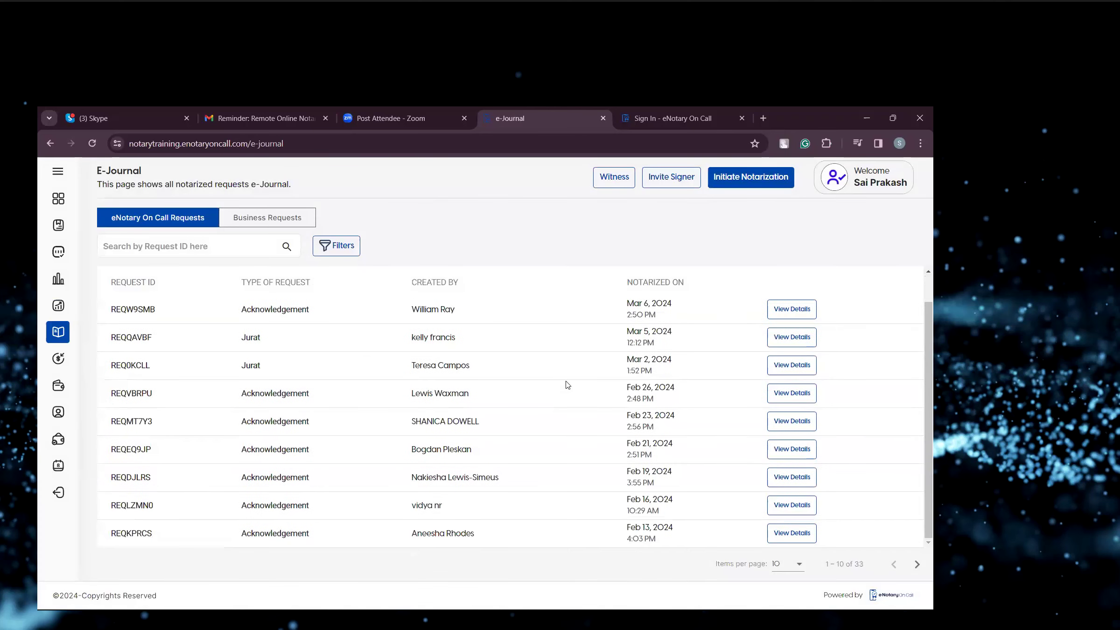
scroll(566, 384, "up", 1)
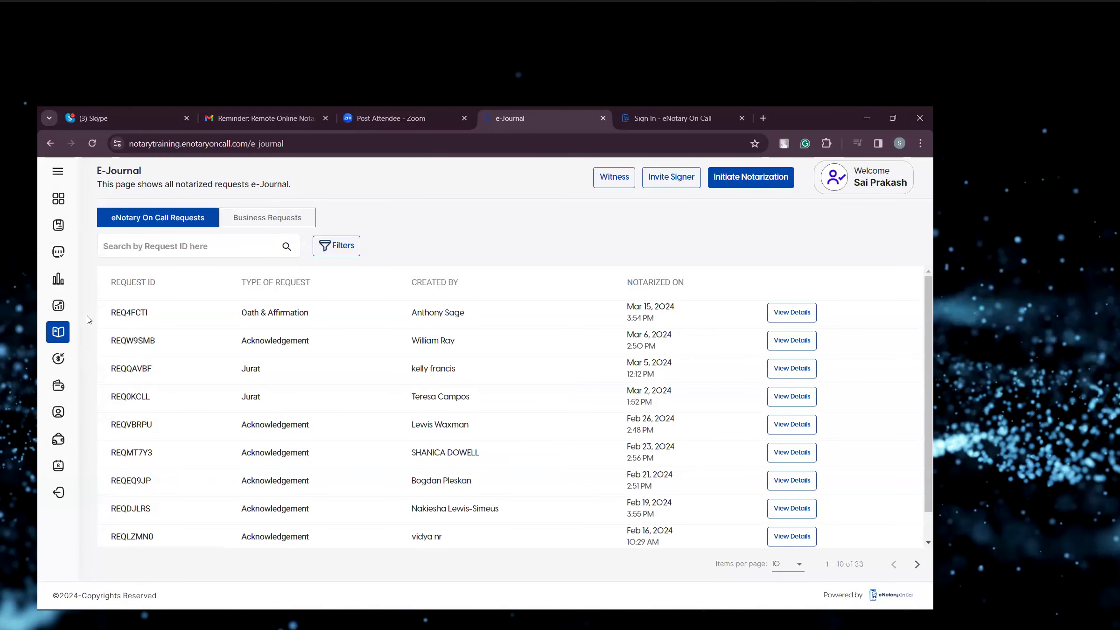
left_click(58, 306)
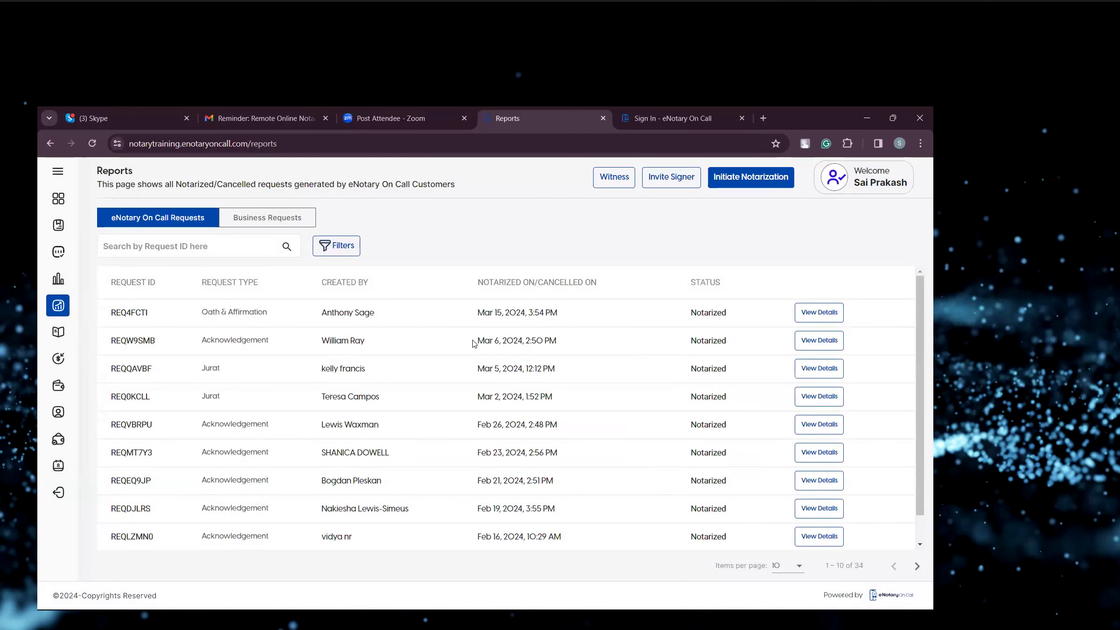
left_click(58, 332)
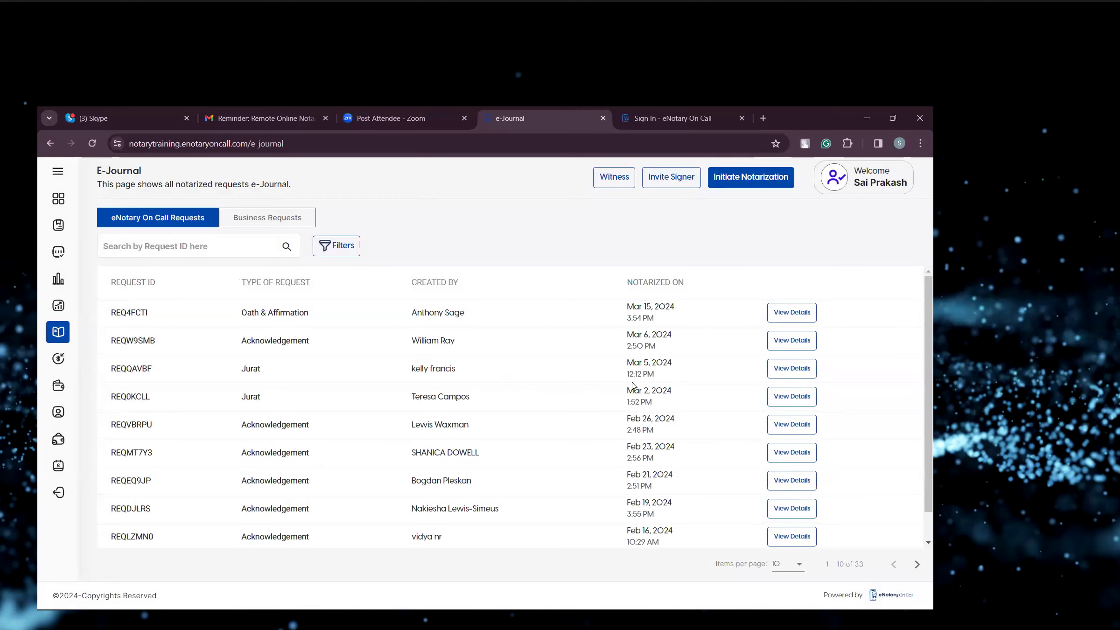
left_click(793, 312)
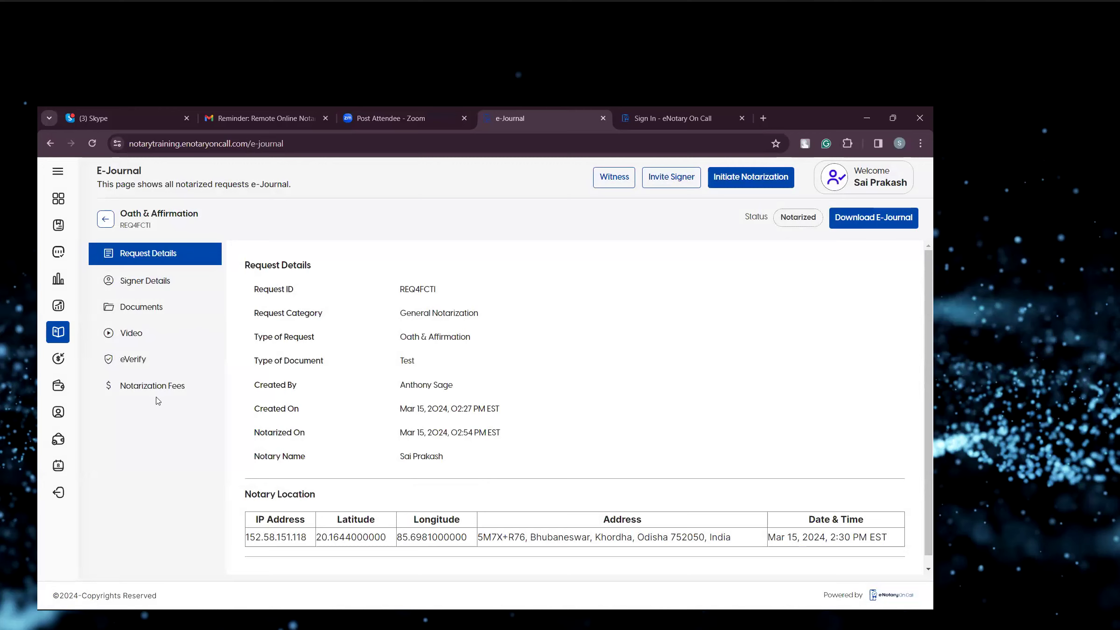
scroll(357, 416, "down", 1)
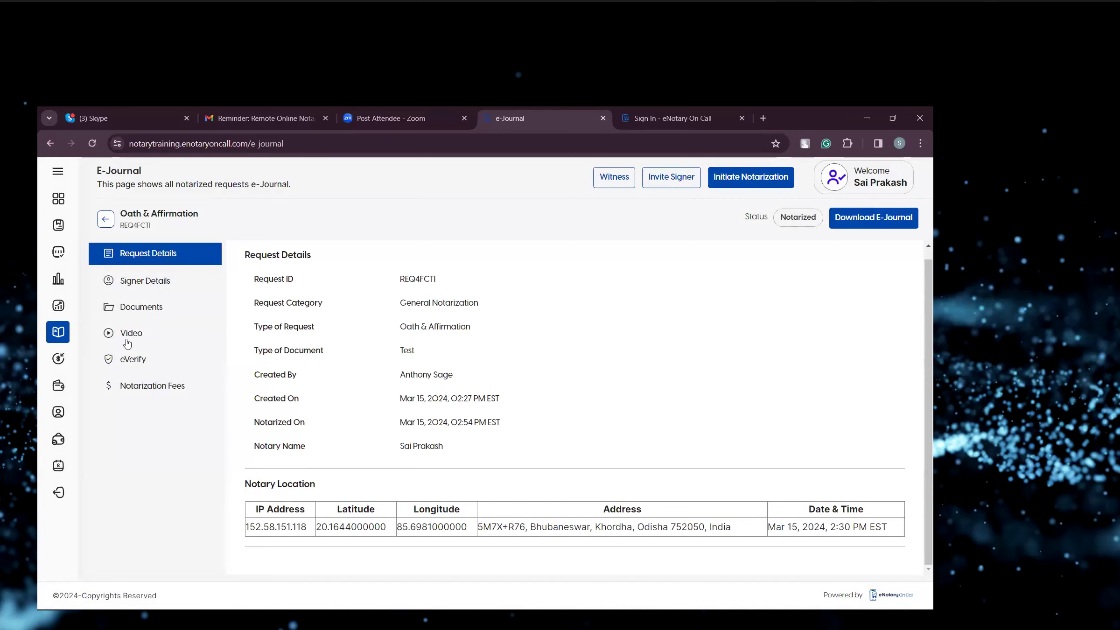
Open Commission History and highlight the credit and balance entries of the most recent requests.
left_click(59, 358)
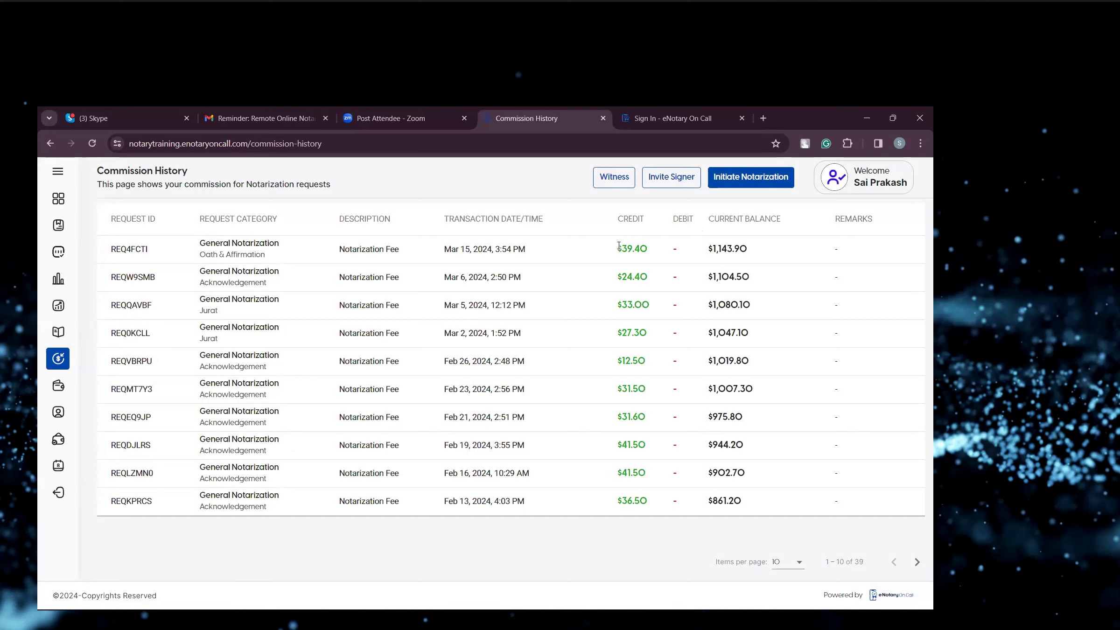
left_click_drag(618, 246, 642, 327)
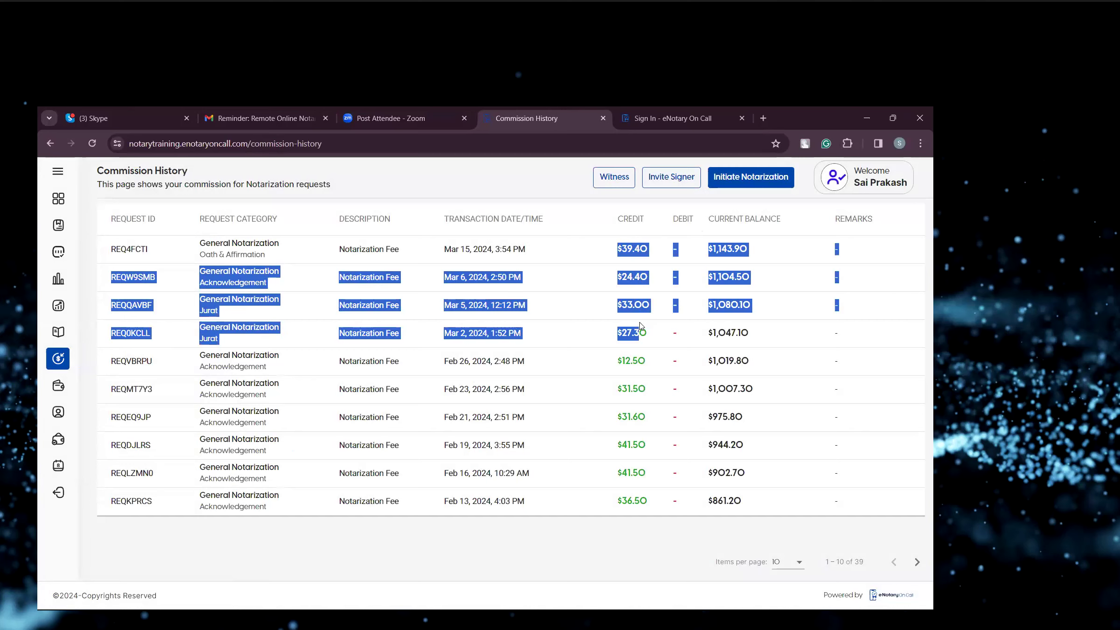
left_click(588, 222)
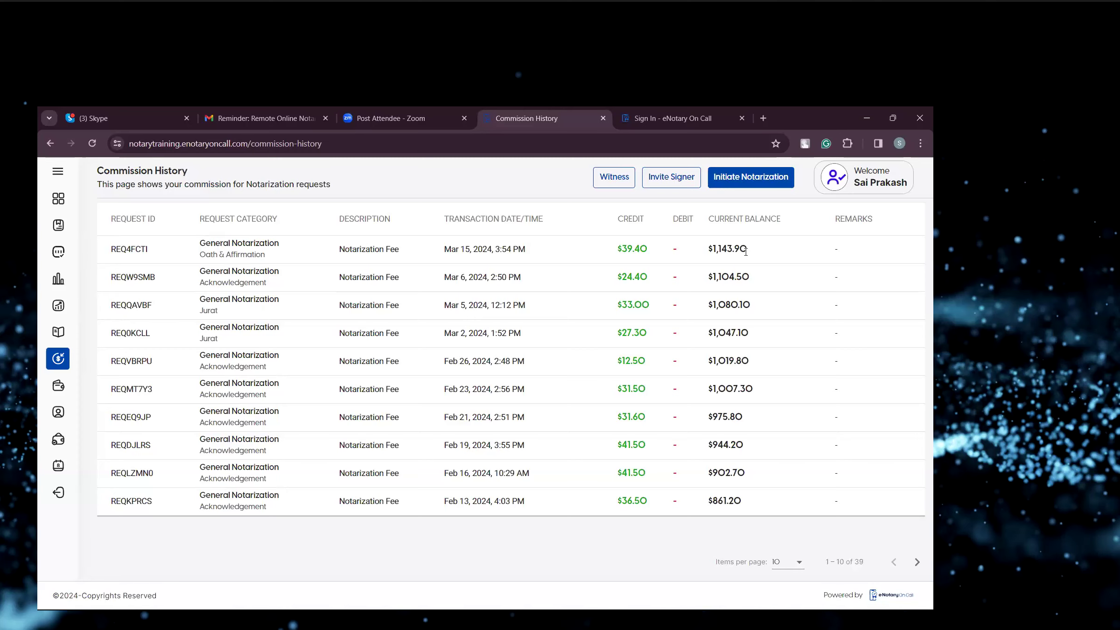
Visit the Payment Methods page, then open the Profile page under My Account.
left_click(59, 390)
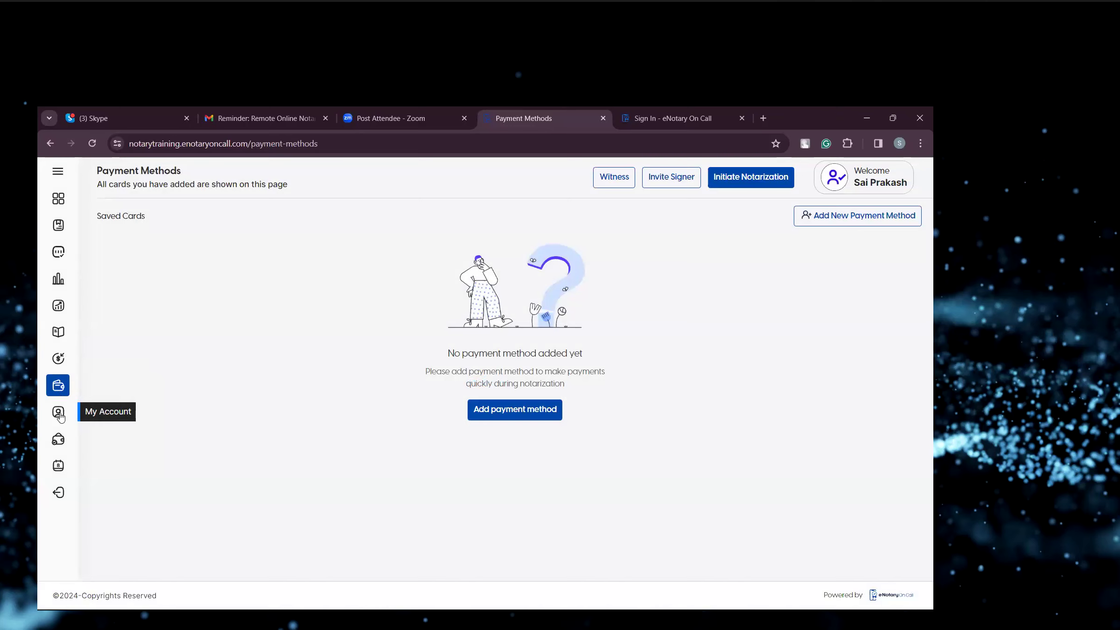
left_click(59, 413)
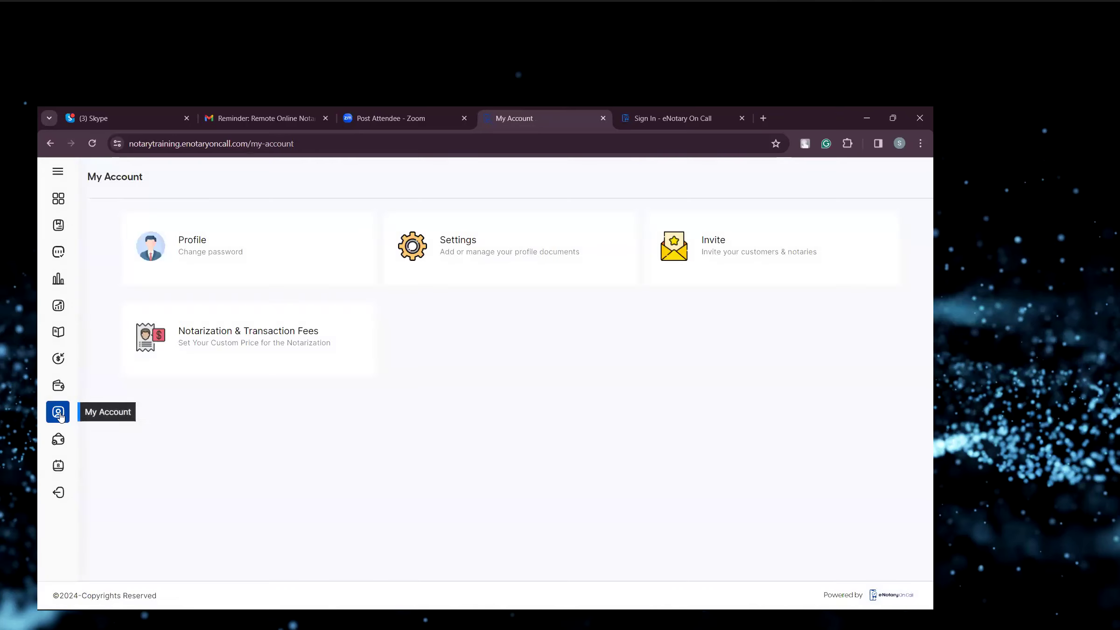
left_click(217, 257)
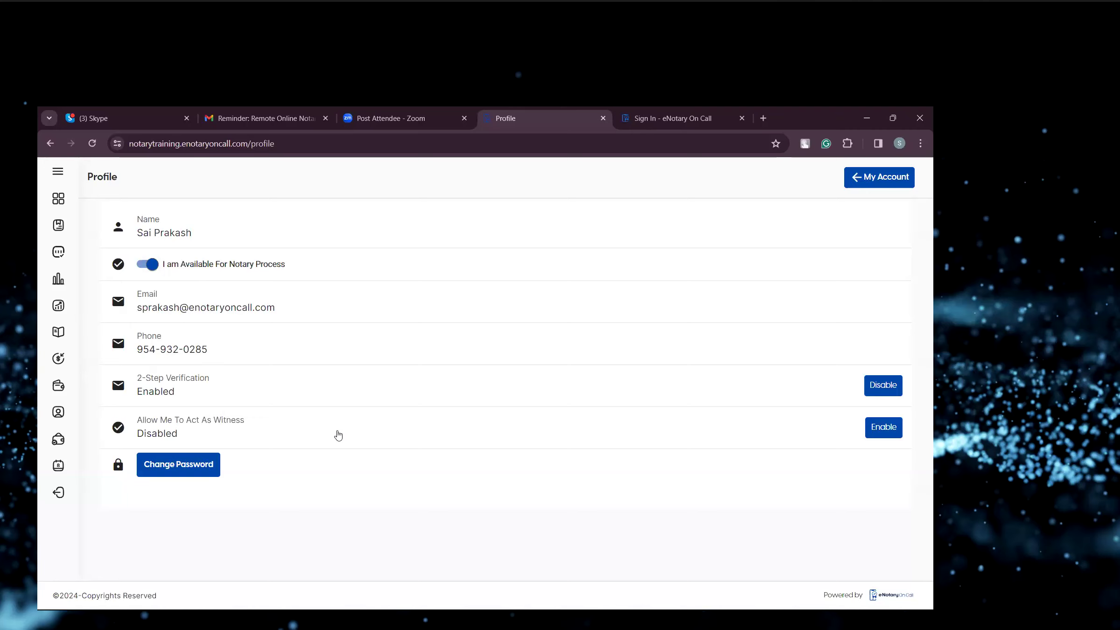
Open the Change Password dialog and cancel it without changes.
left_click(181, 465)
left_click(450, 331)
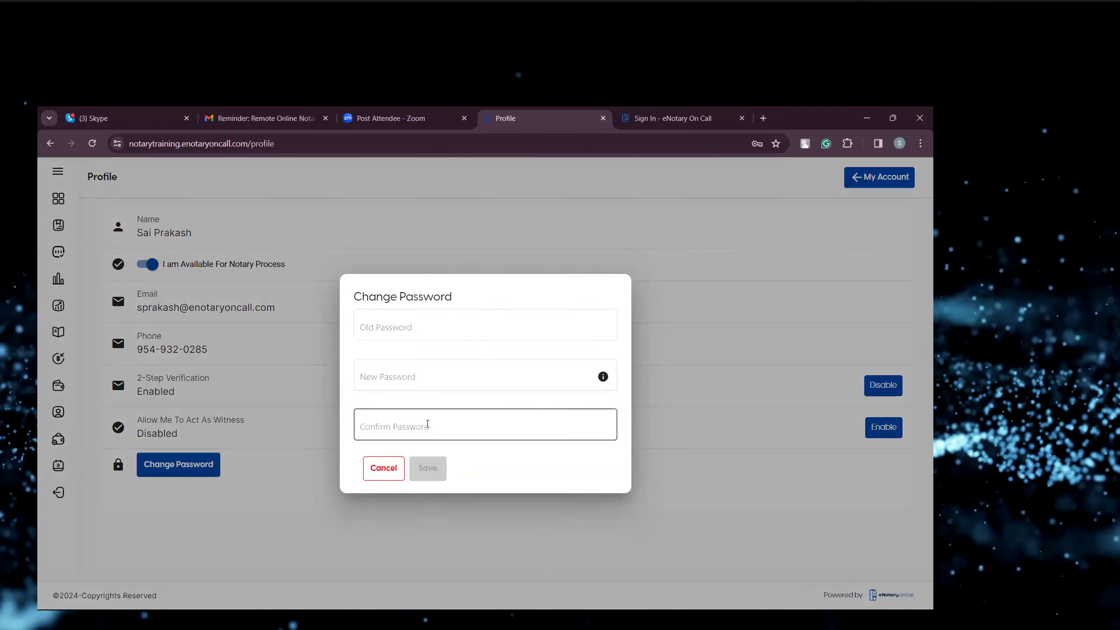
left_click(392, 469)
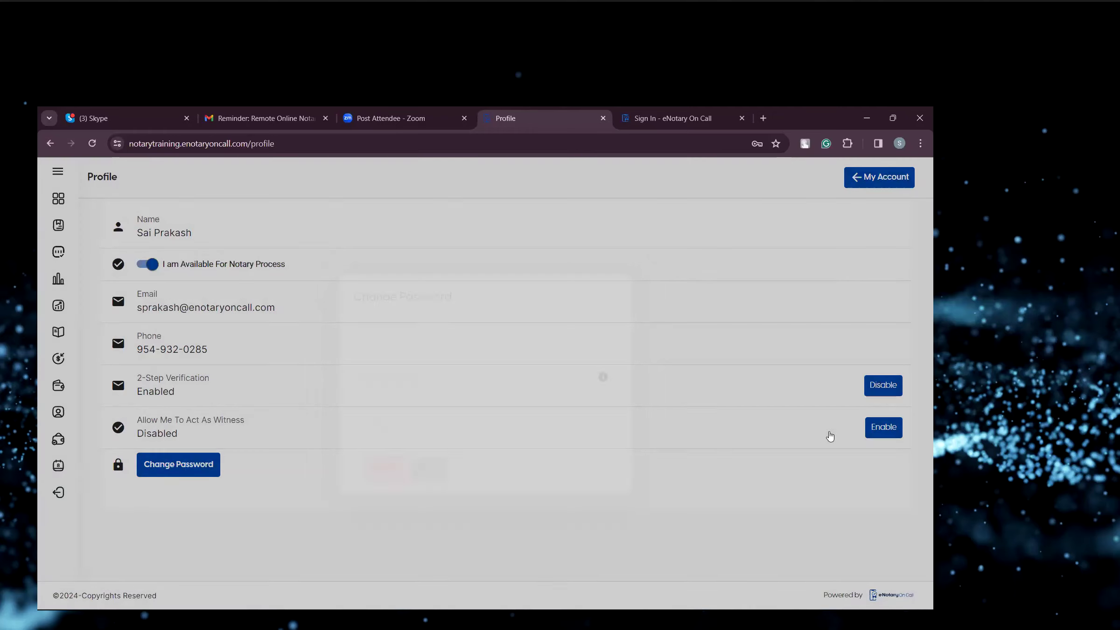
Start enabling Allow Me To Act As Witness, open the customer account linking form, and close it.
left_click(877, 433)
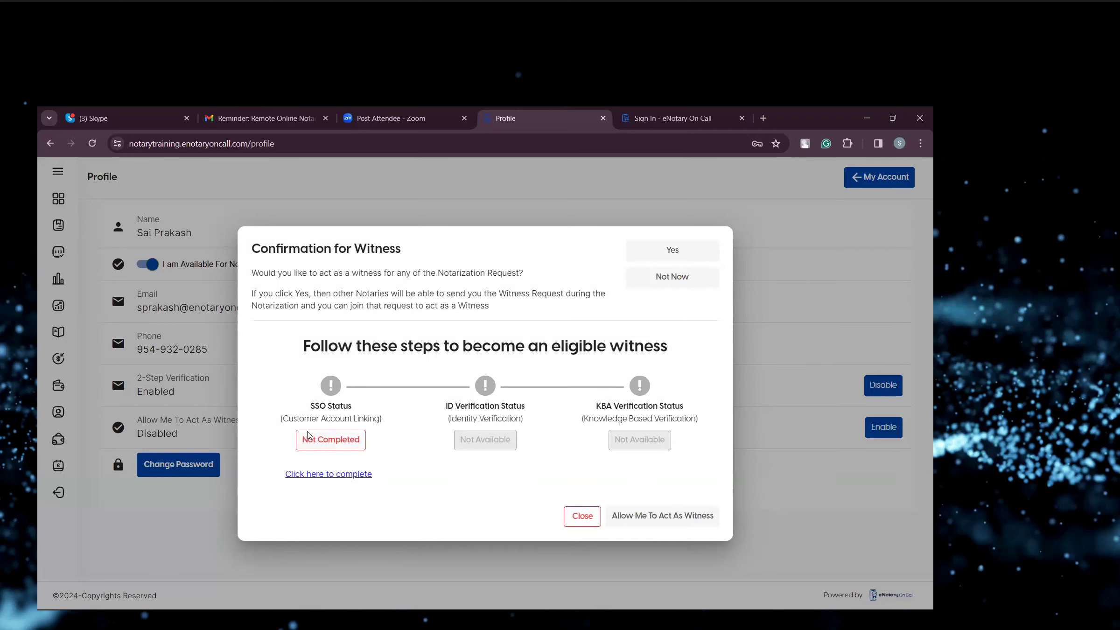
left_click(332, 474)
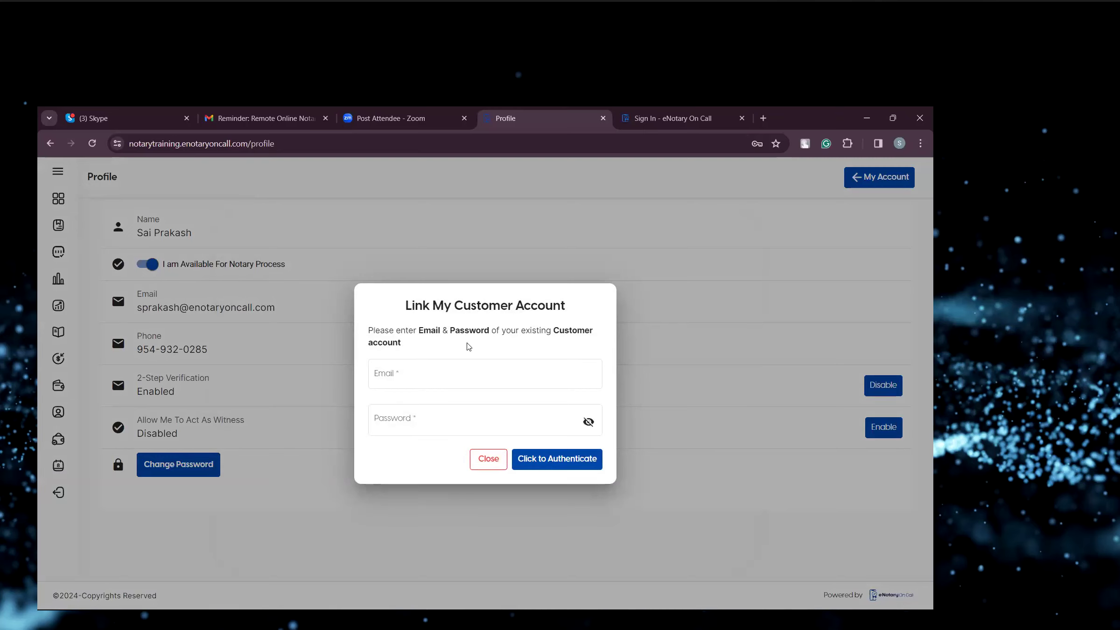
left_click(501, 460)
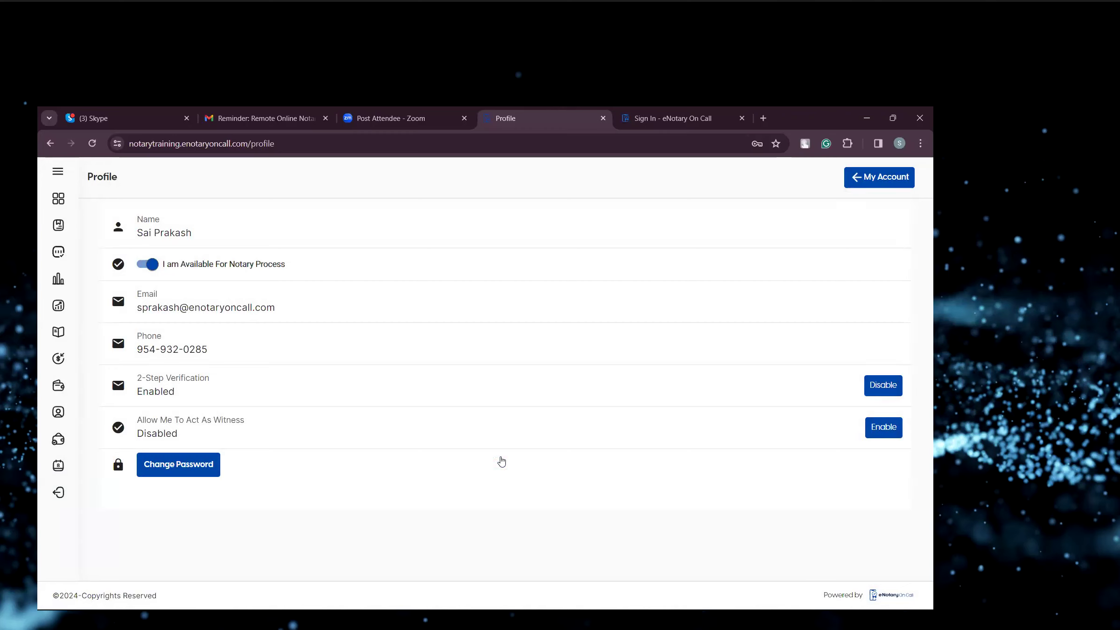
Return to My Account, view the Settings personal details, then open the Invite Customers & Notaries page.
left_click(870, 180)
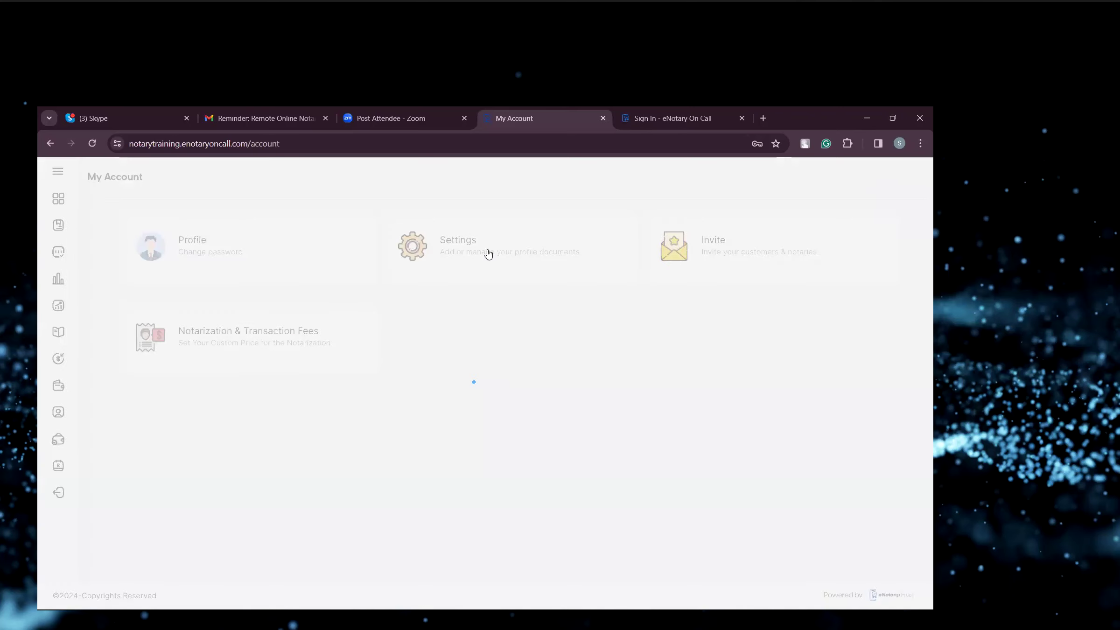
left_click(487, 254)
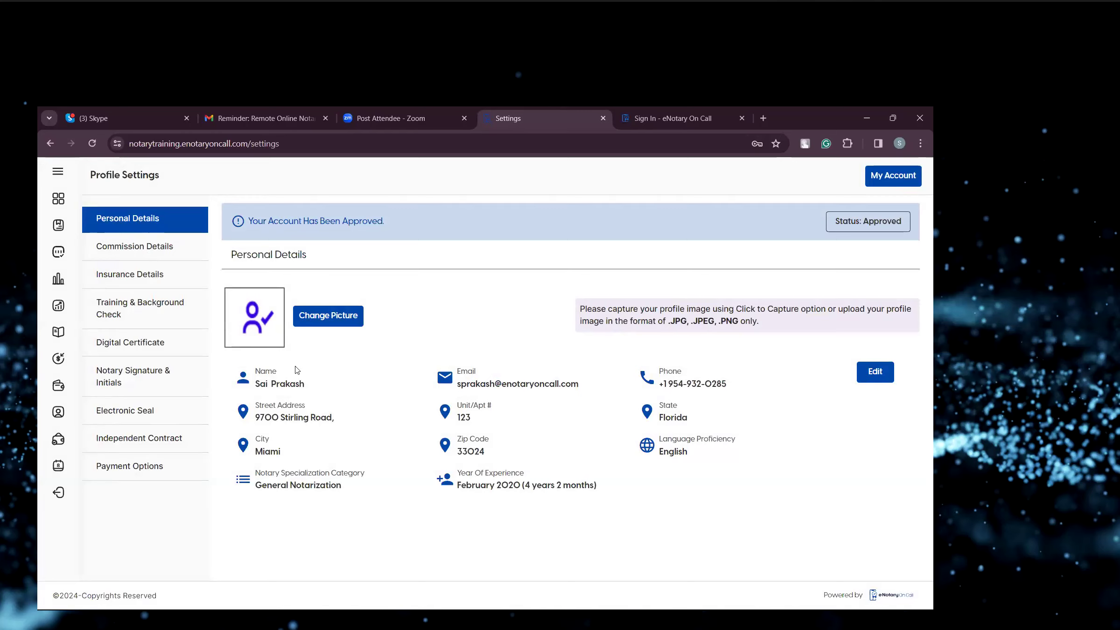
left_click(915, 181)
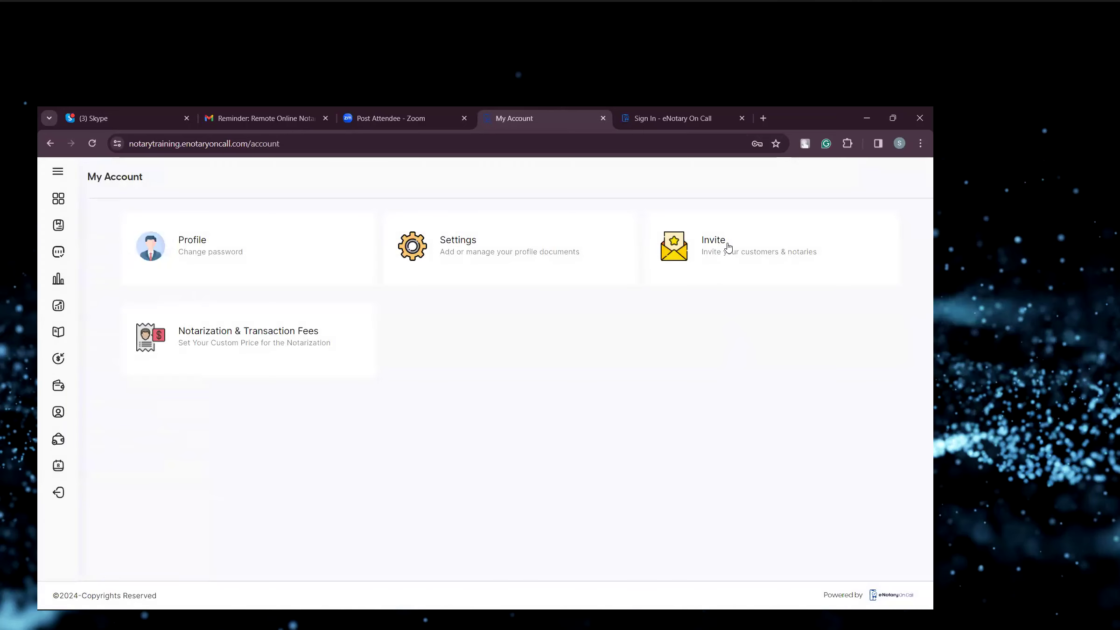
left_click(747, 262)
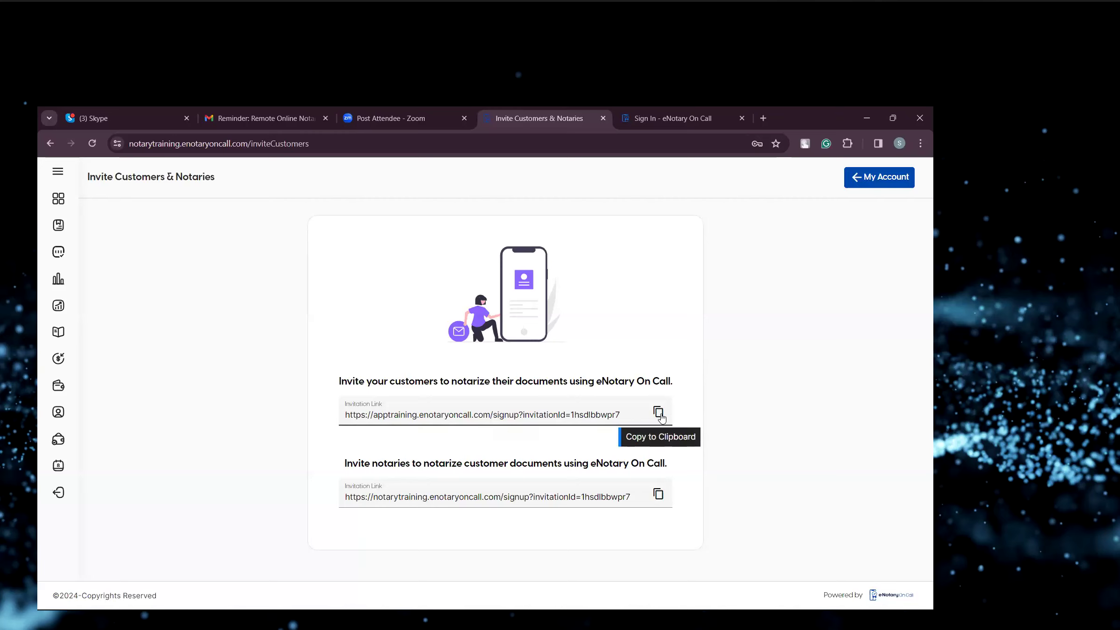
Copy the customer invitation link, open it in a new browser tab, and scroll through the sign-up form.
left_click(658, 412)
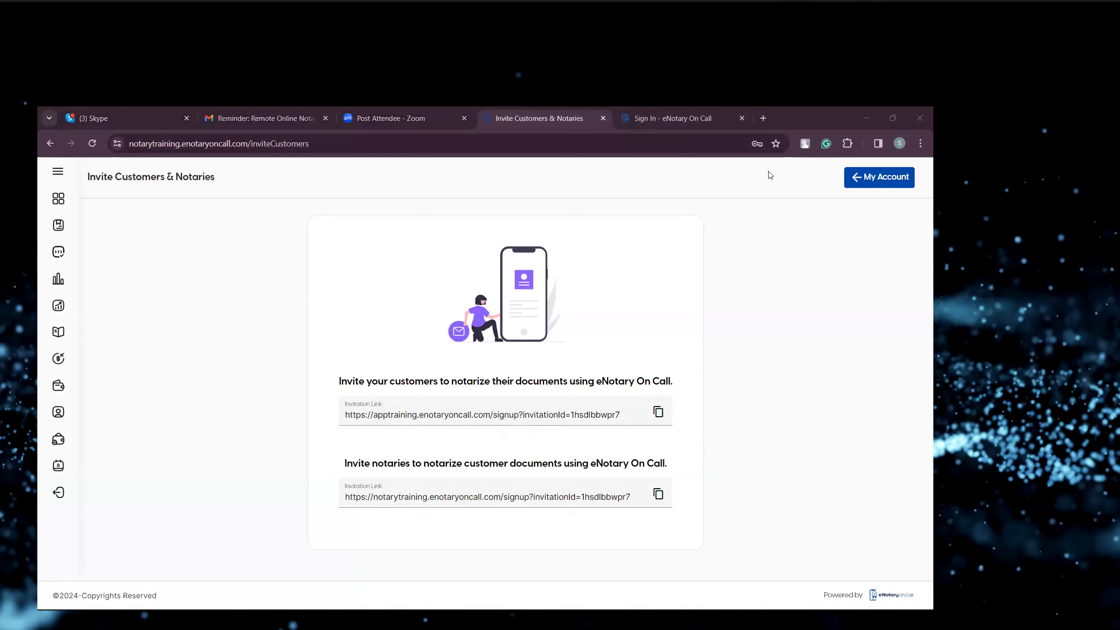
left_click(765, 118)
left_click(707, 139)
key("ctrl+v")
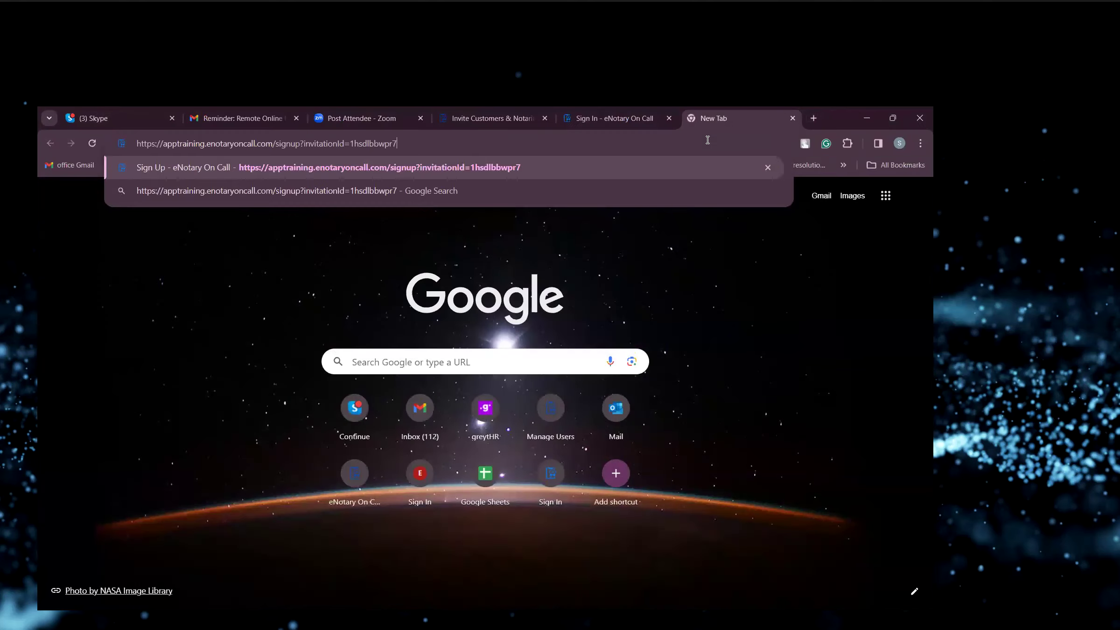
key("Return")
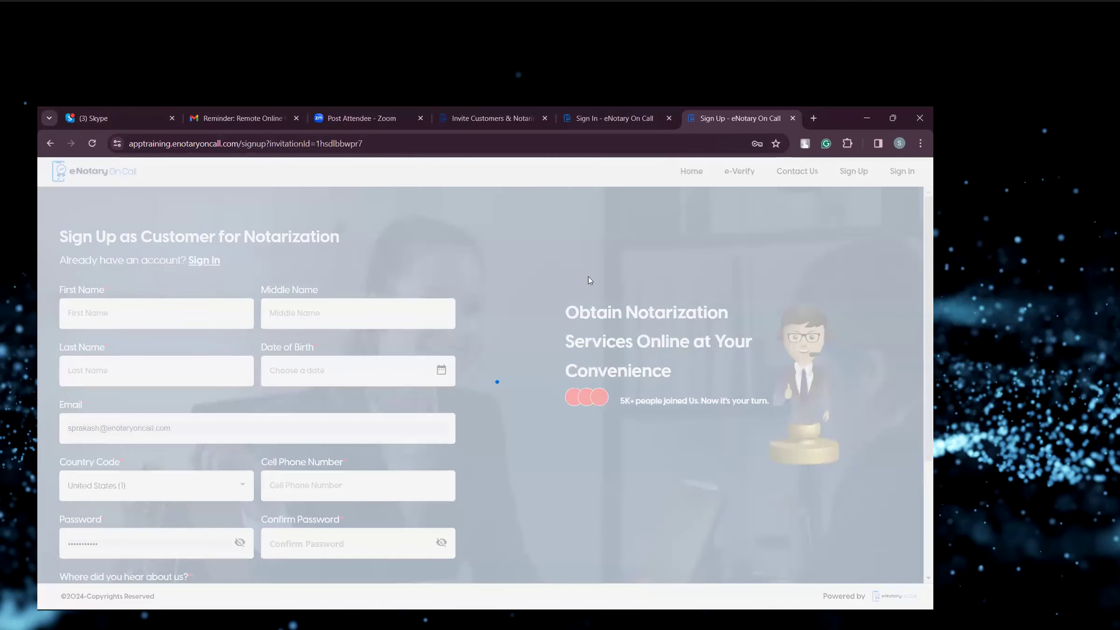
scroll(542, 401, "down", 4)
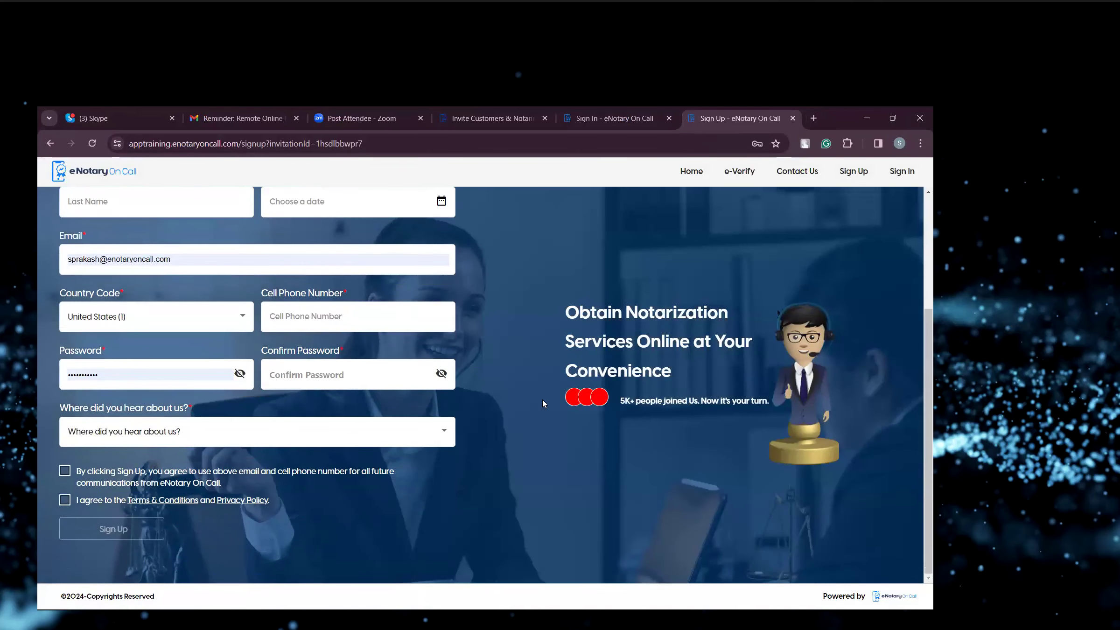
scroll(542, 400, "up", 4)
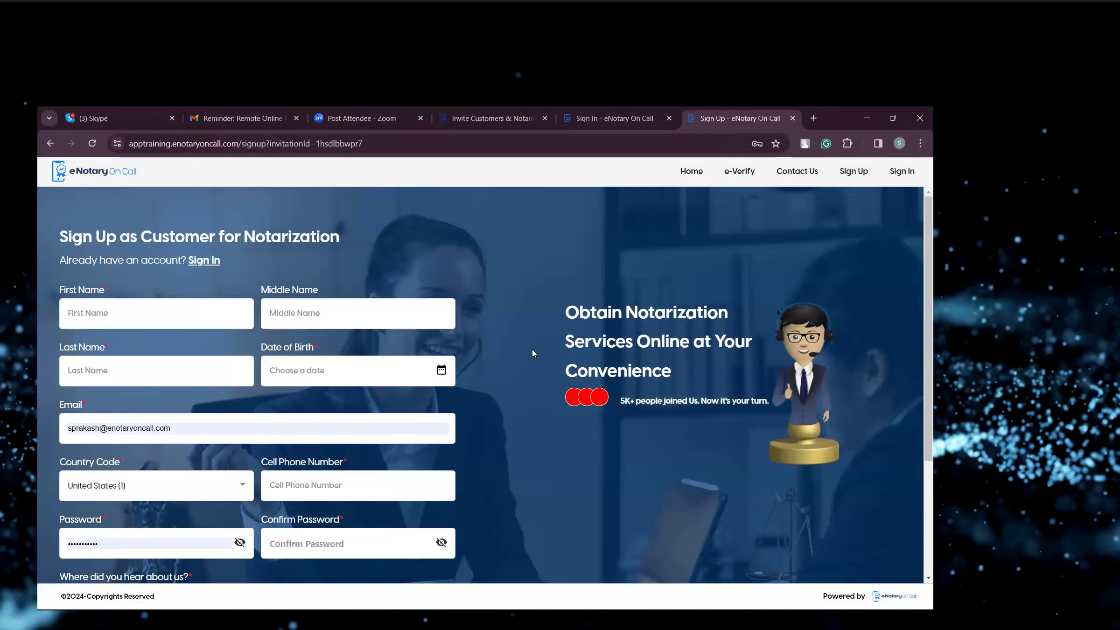
Generate a QR code for the customer sign-up page link and close it.
right_click(520, 251)
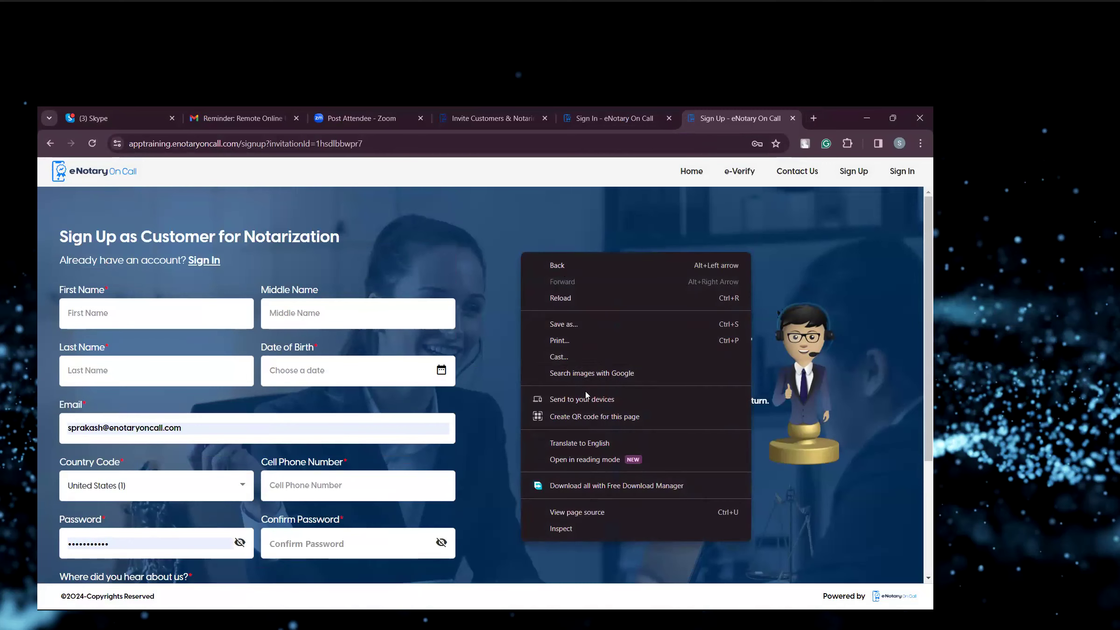
key("Return")
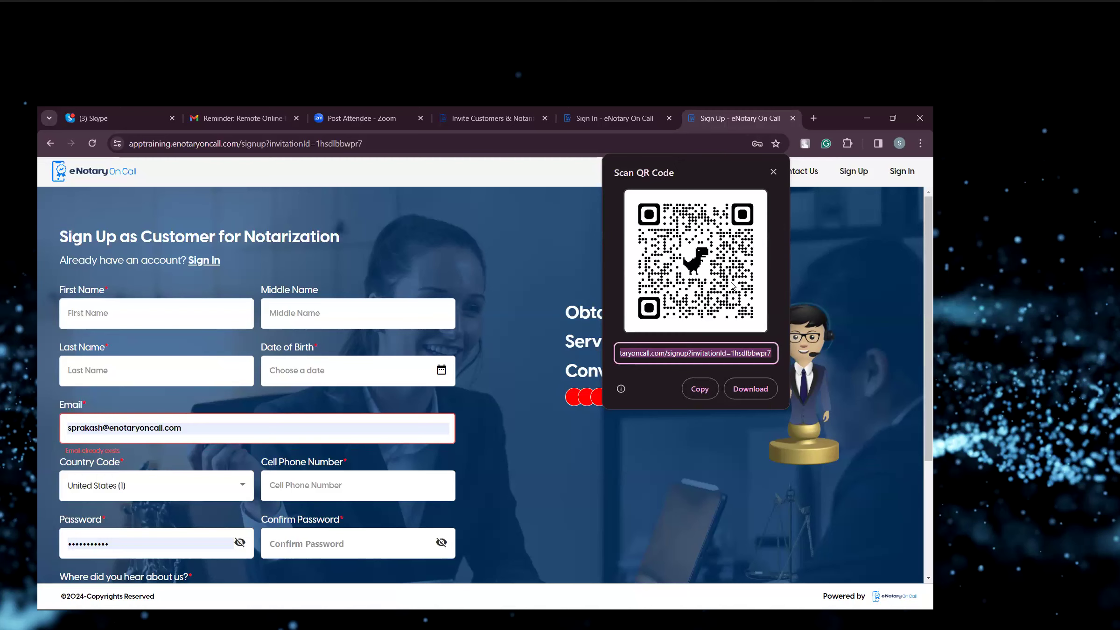
left_click(773, 171)
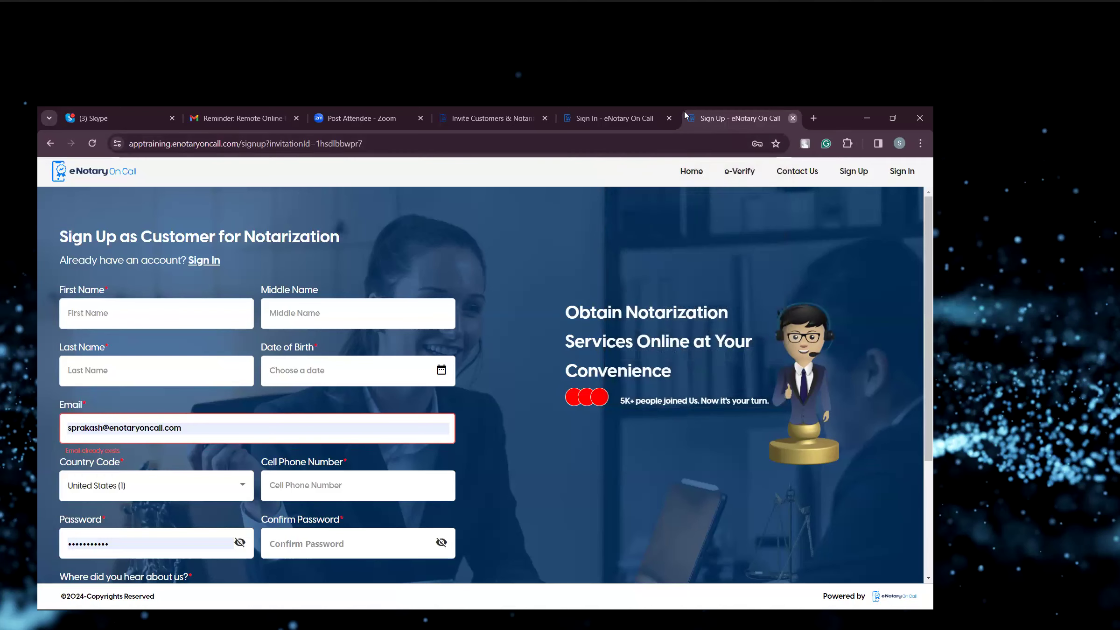
Close the sign-up tab and view the My Card Transactions and Invitation History pages.
left_click(792, 118)
left_click(881, 177)
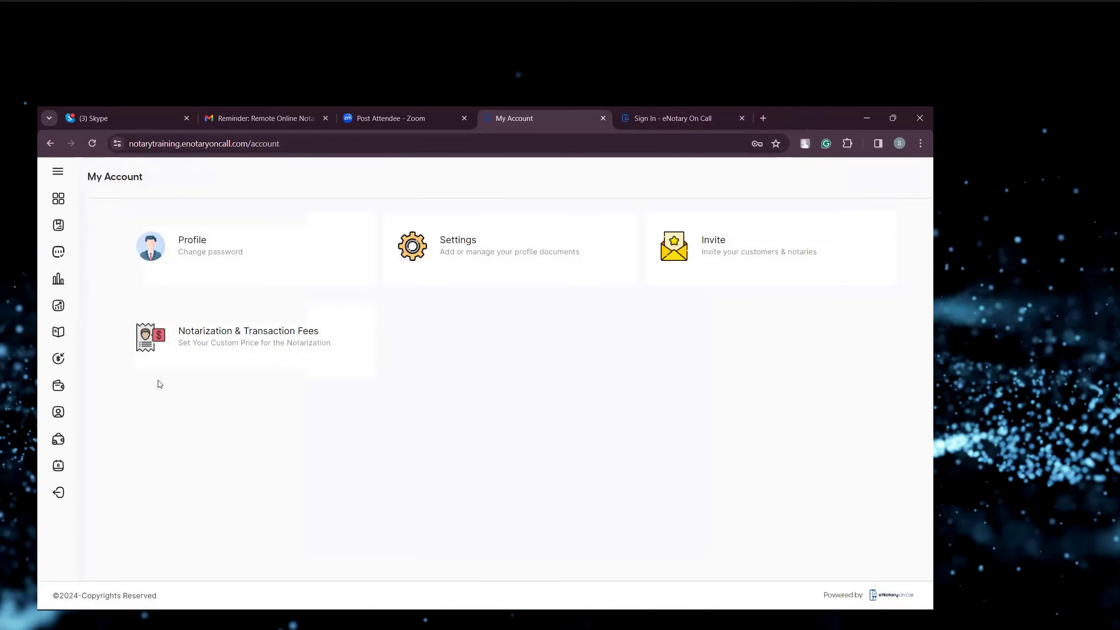
left_click(58, 173)
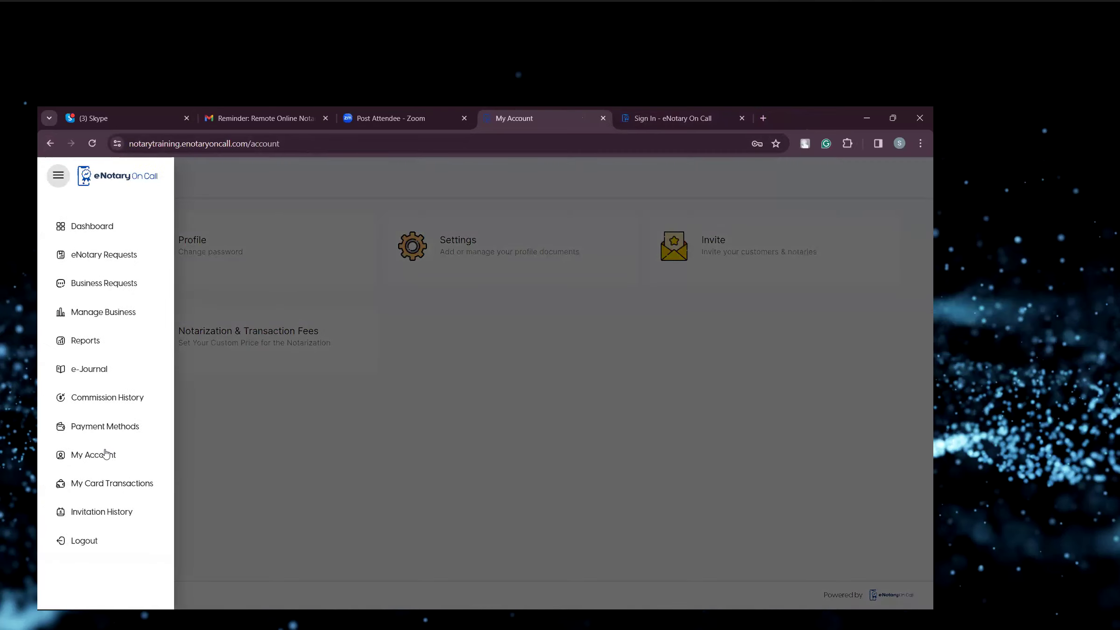
left_click(107, 480)
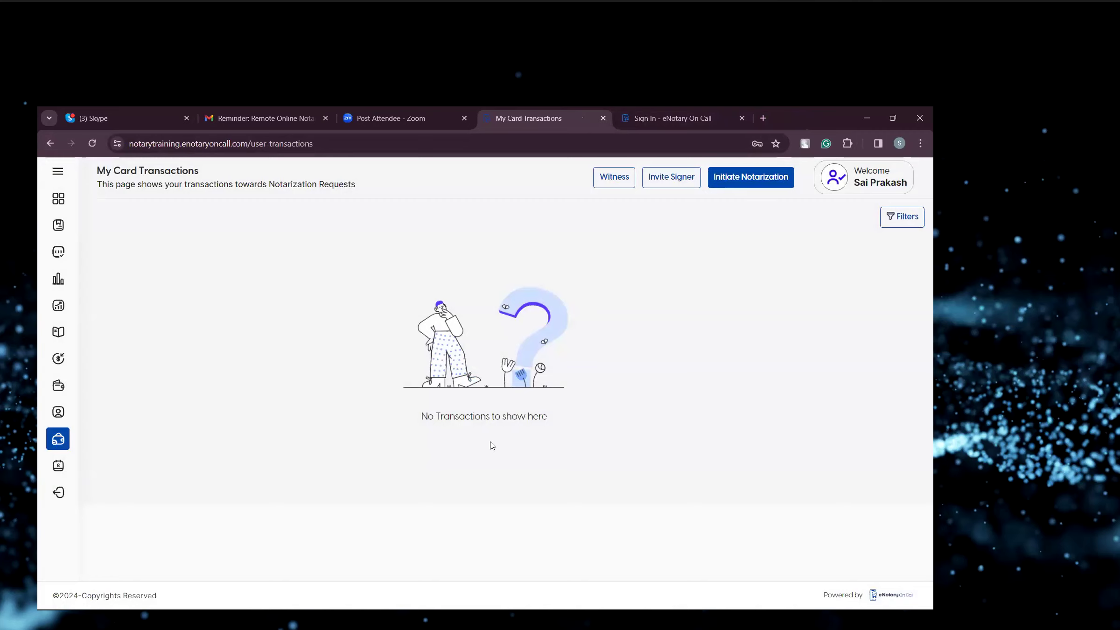
left_click(58, 466)
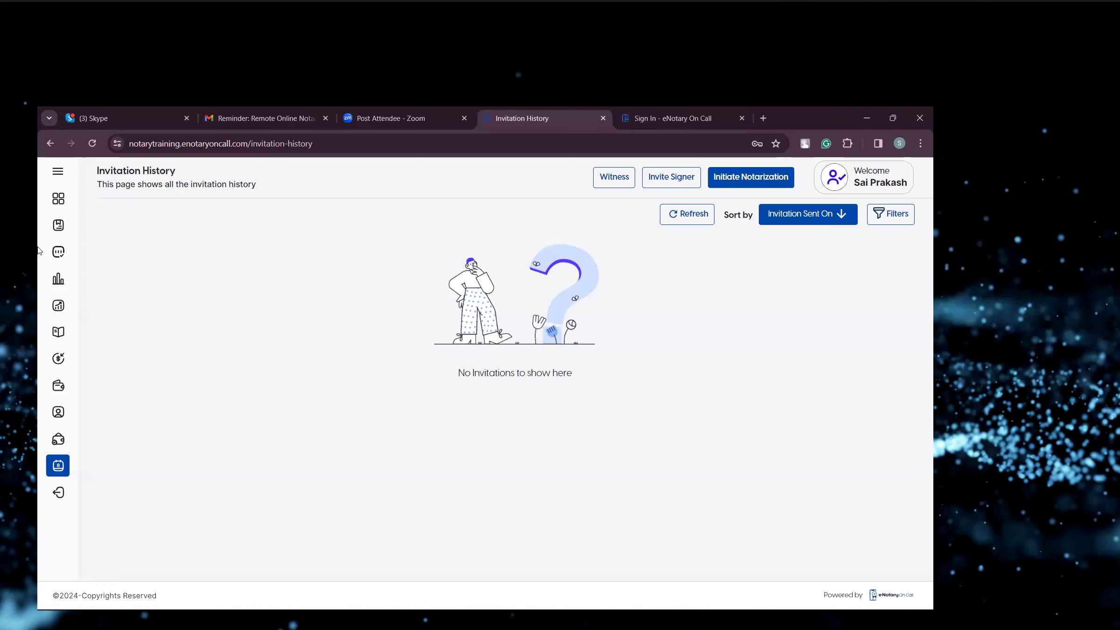
Start a new General Notarization request of type Acknowledgement associated with the business endtoend Notary services.
left_click(60, 171)
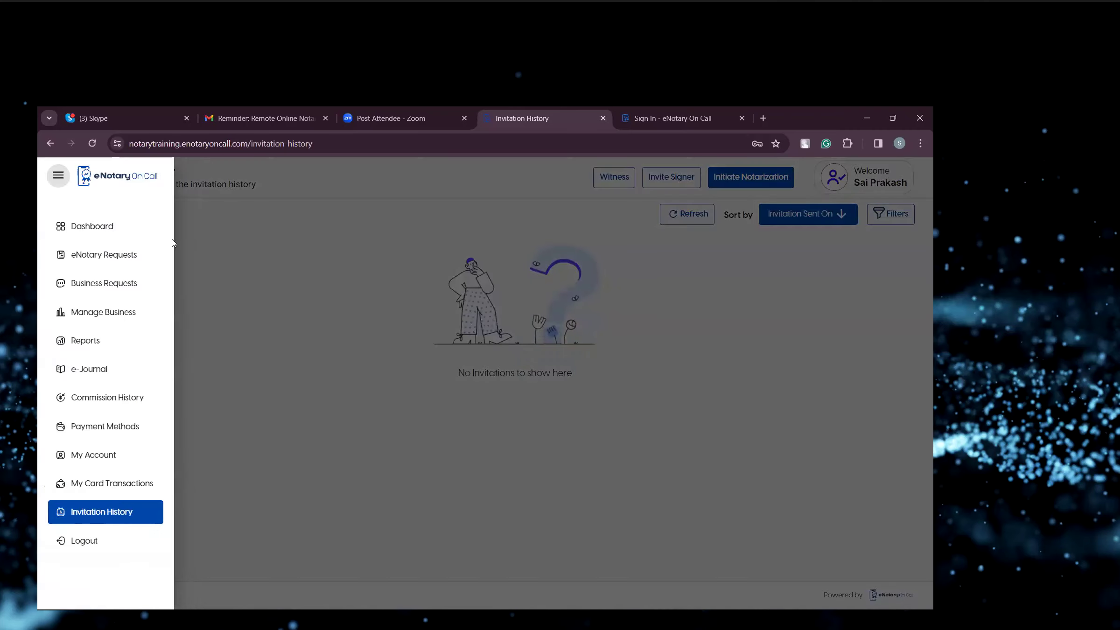
left_click(279, 240)
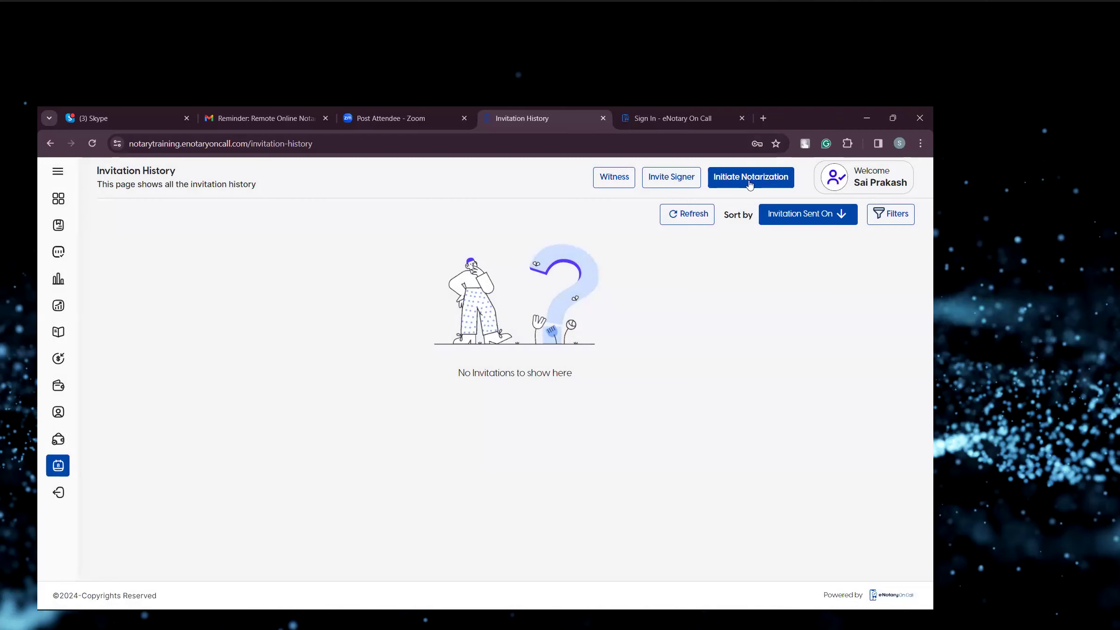
left_click(749, 180)
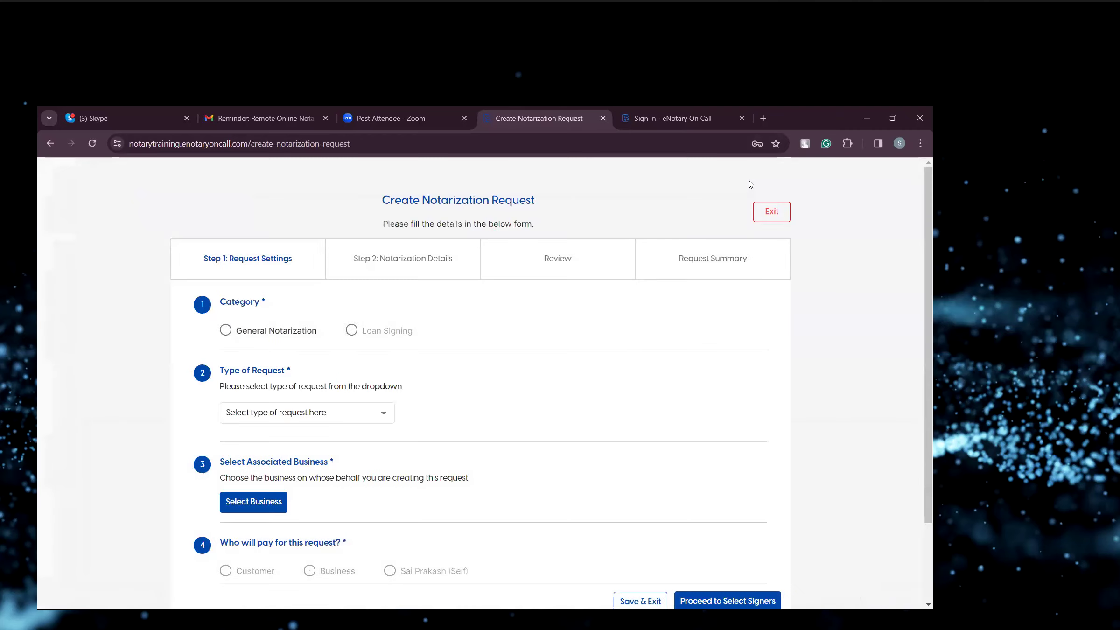
scroll(505, 359, "down", 3)
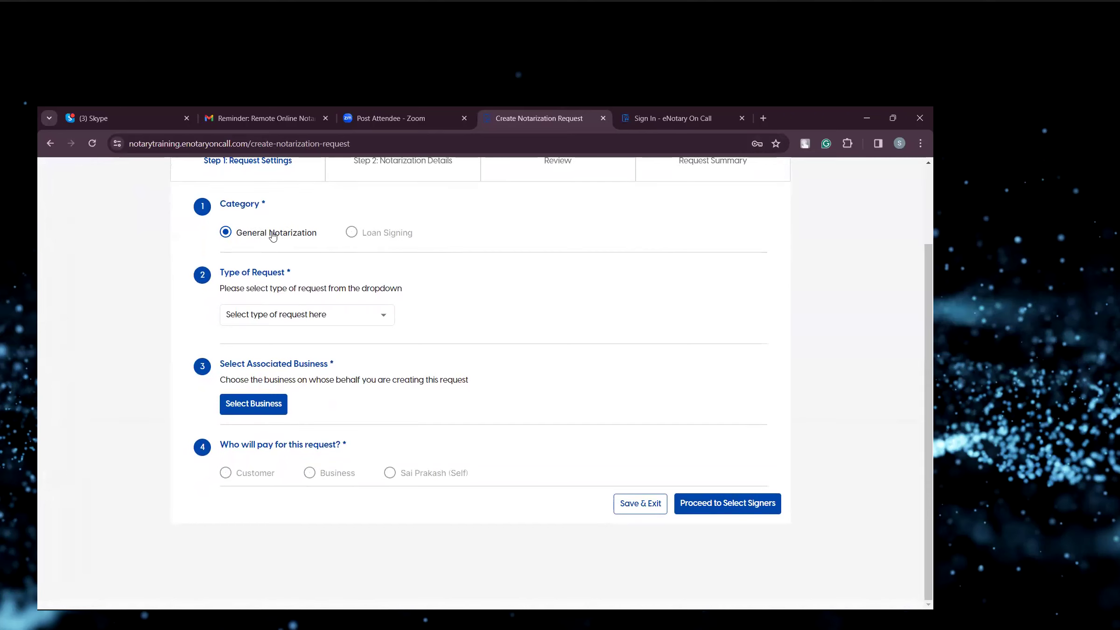
left_click(334, 307)
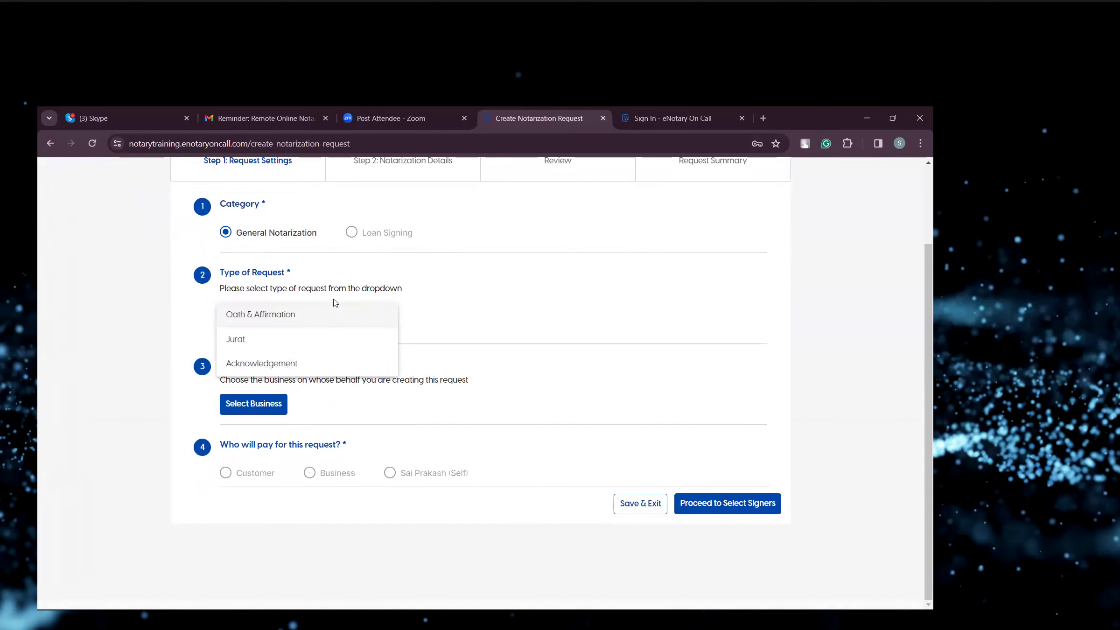
left_click(326, 365)
left_click(473, 454)
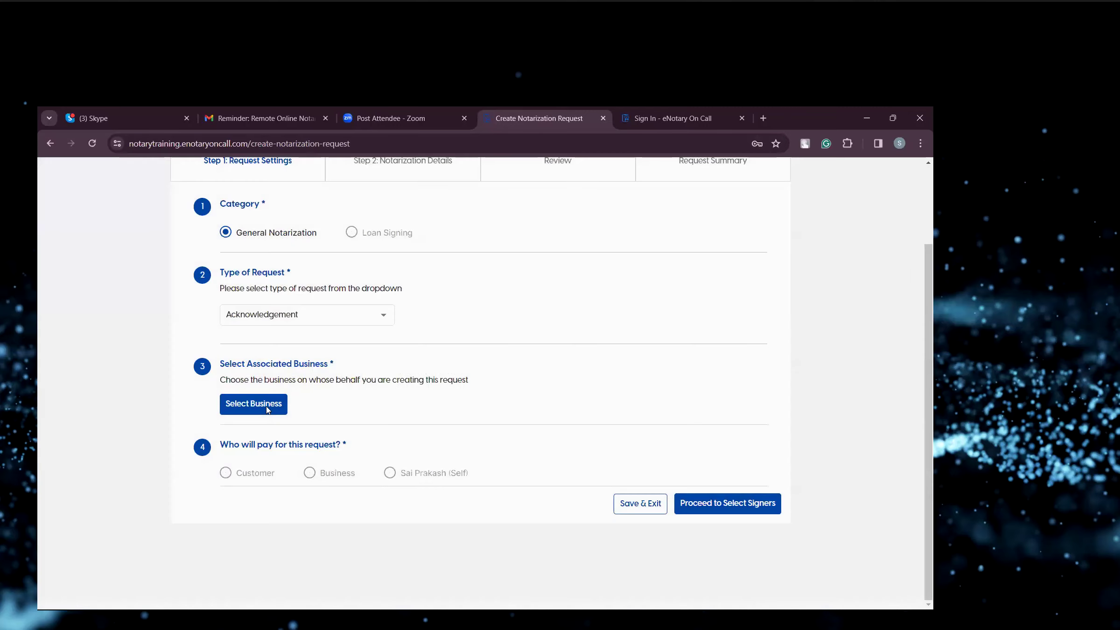
left_click(254, 404)
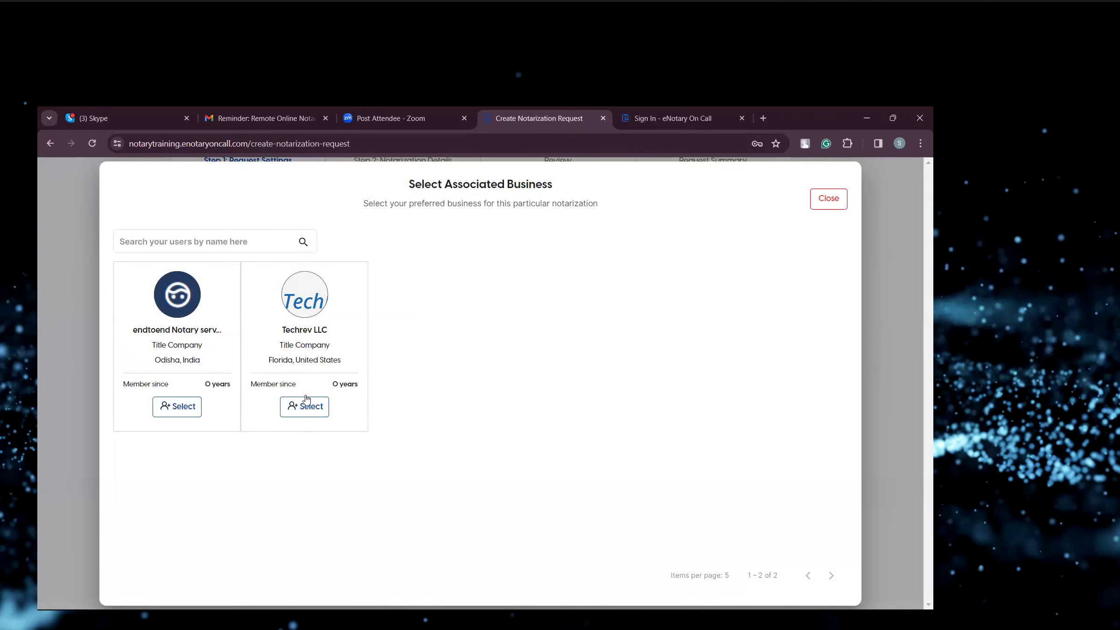
left_click(176, 307)
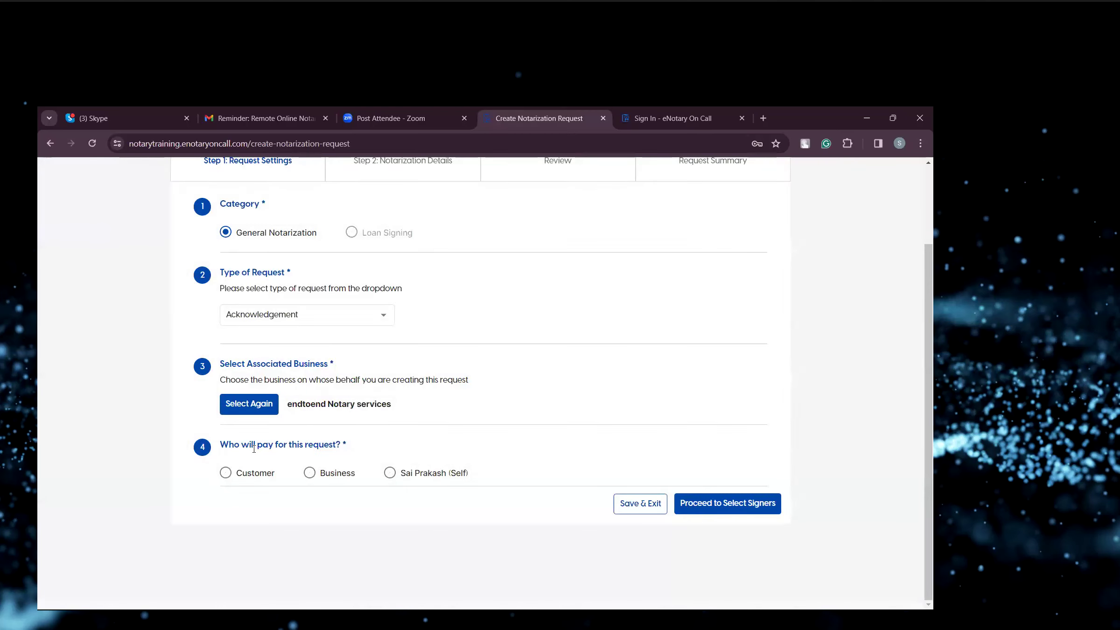
Set Customer as the payer of the request after comparing fee options, then proceed to select signers.
left_click(258, 473)
scroll(423, 453, "down", 3)
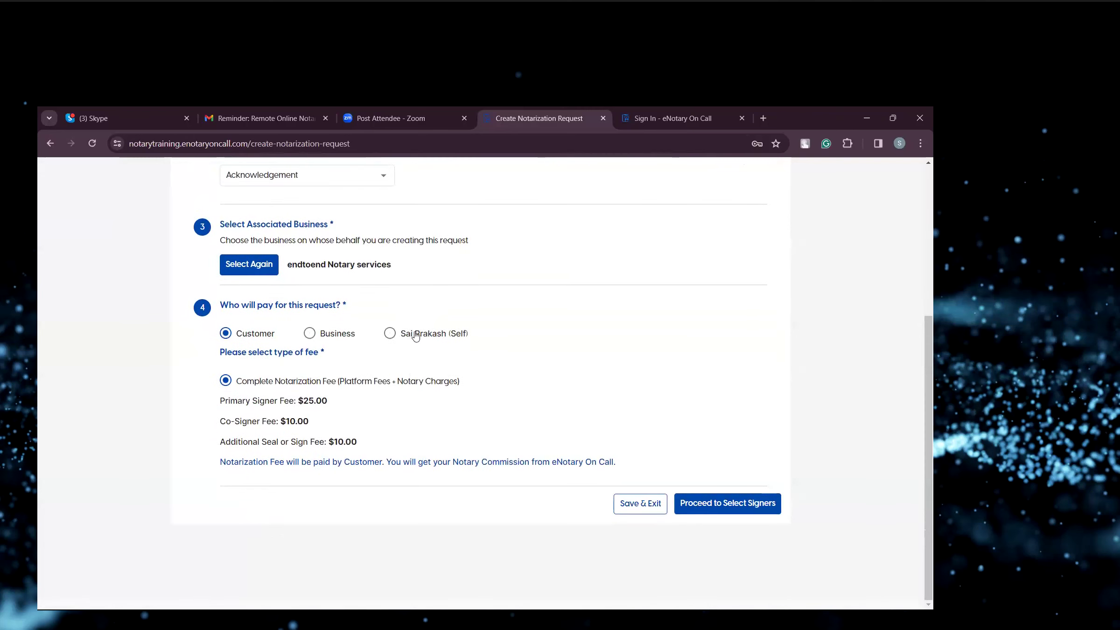
left_click(322, 334)
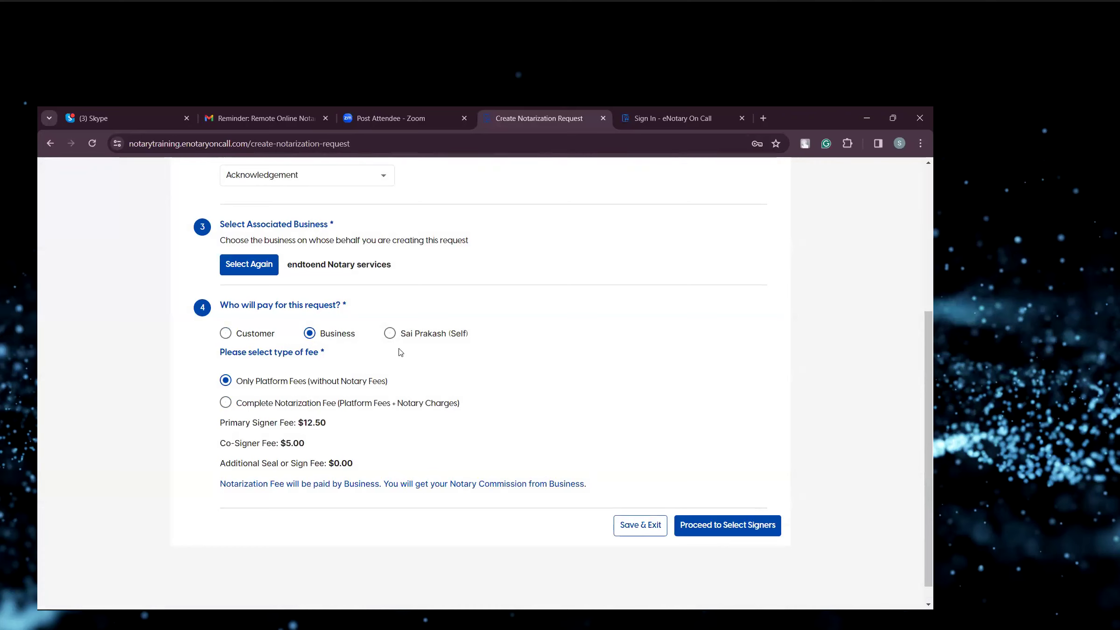
left_click(246, 334)
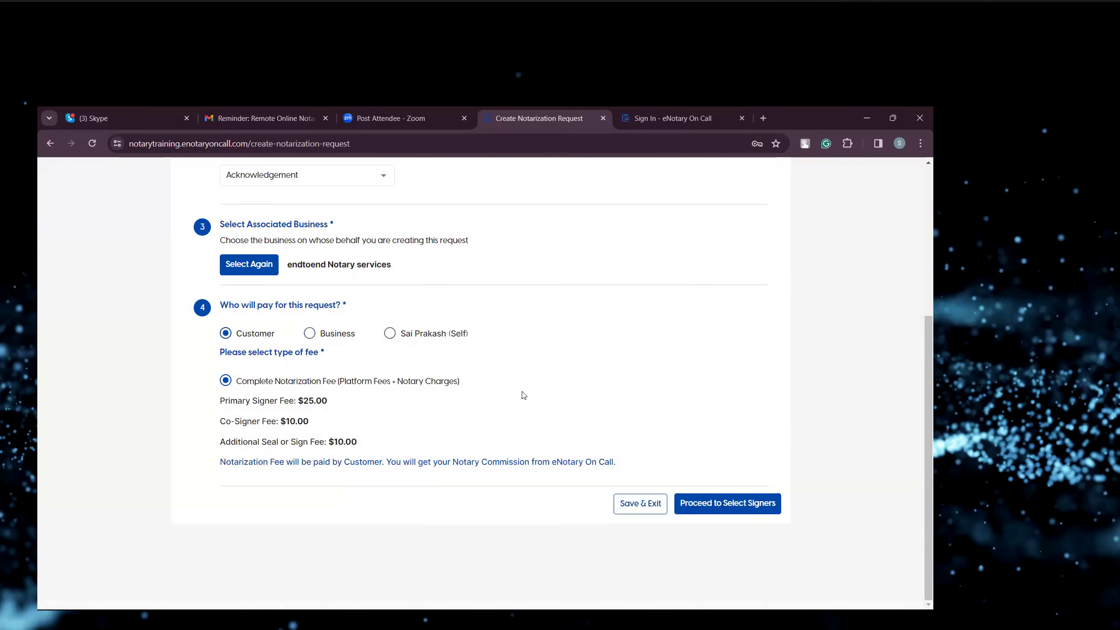
left_click(736, 505)
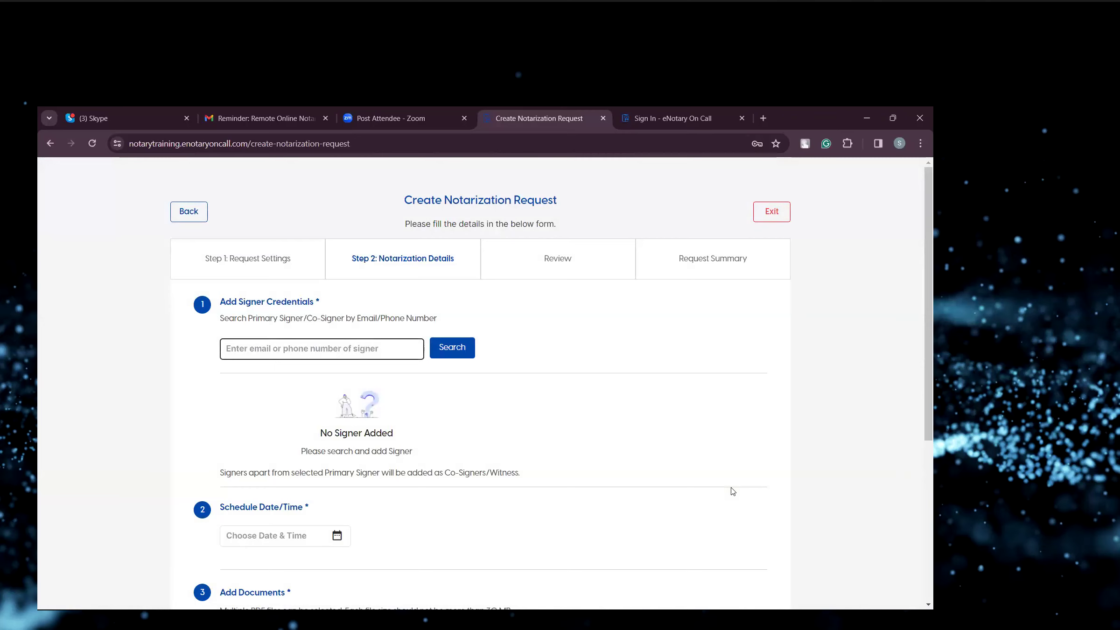
Search for the signer by their e-mail address and add them as the primary signer.
scroll(335, 351, "down", 1)
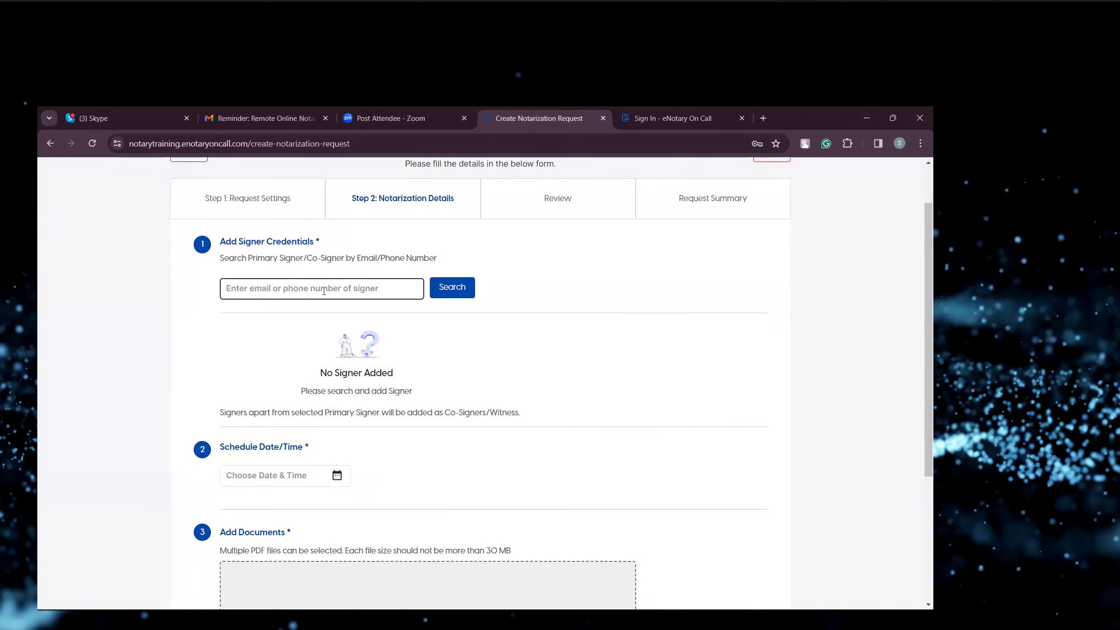
left_click(324, 289)
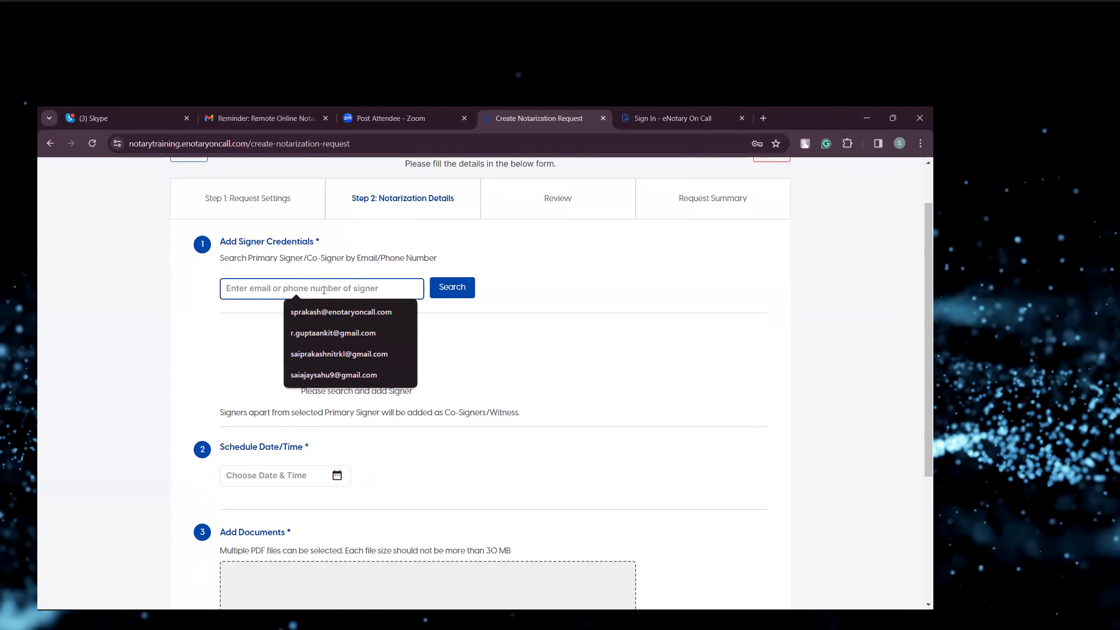
left_click(332, 315)
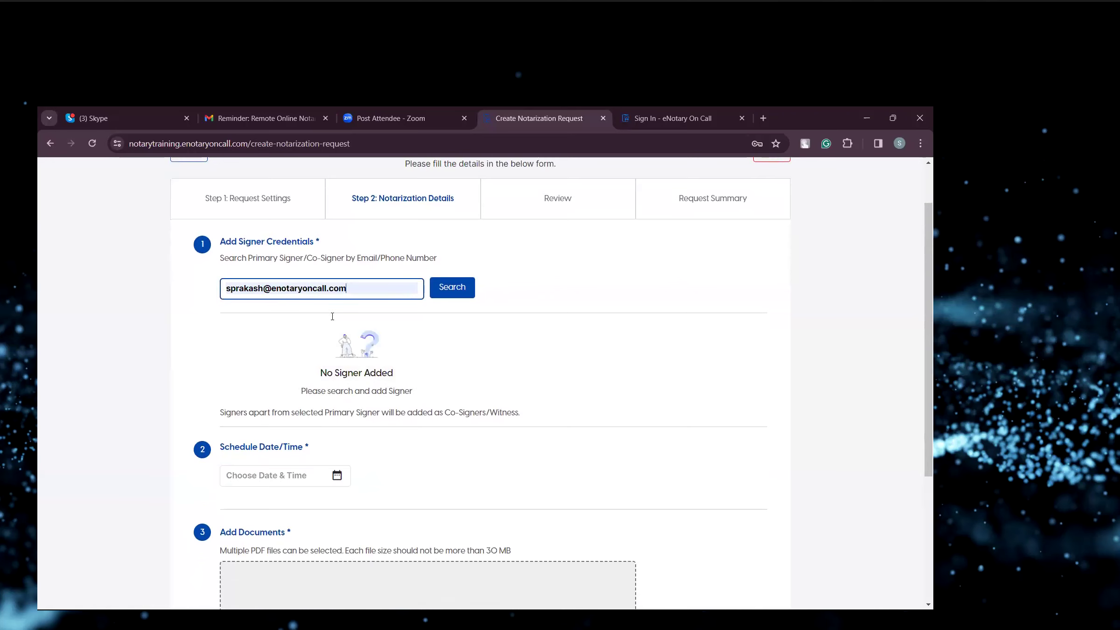
left_click(441, 291)
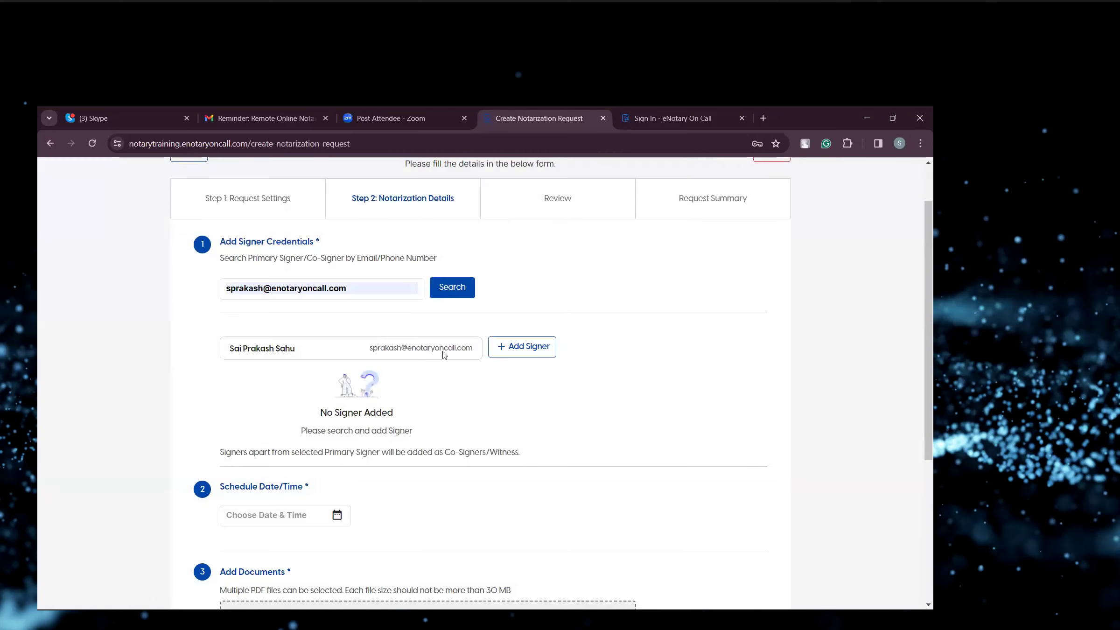
left_click(518, 354)
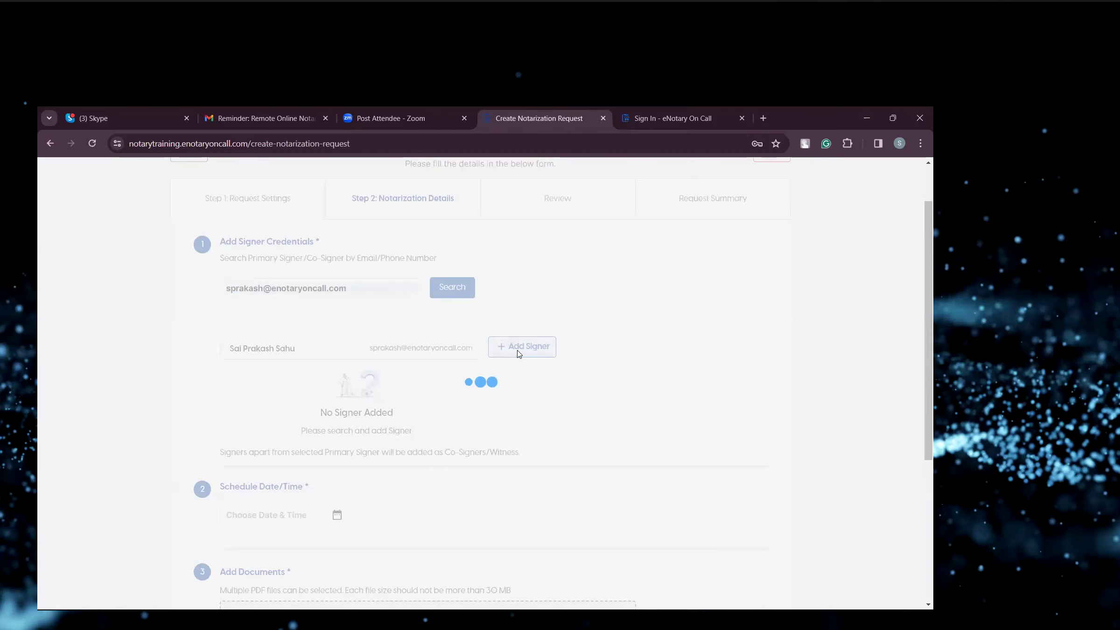
Schedule the notarization for 4/3/2024, 11:50 AM.
scroll(518, 355, "down", 3)
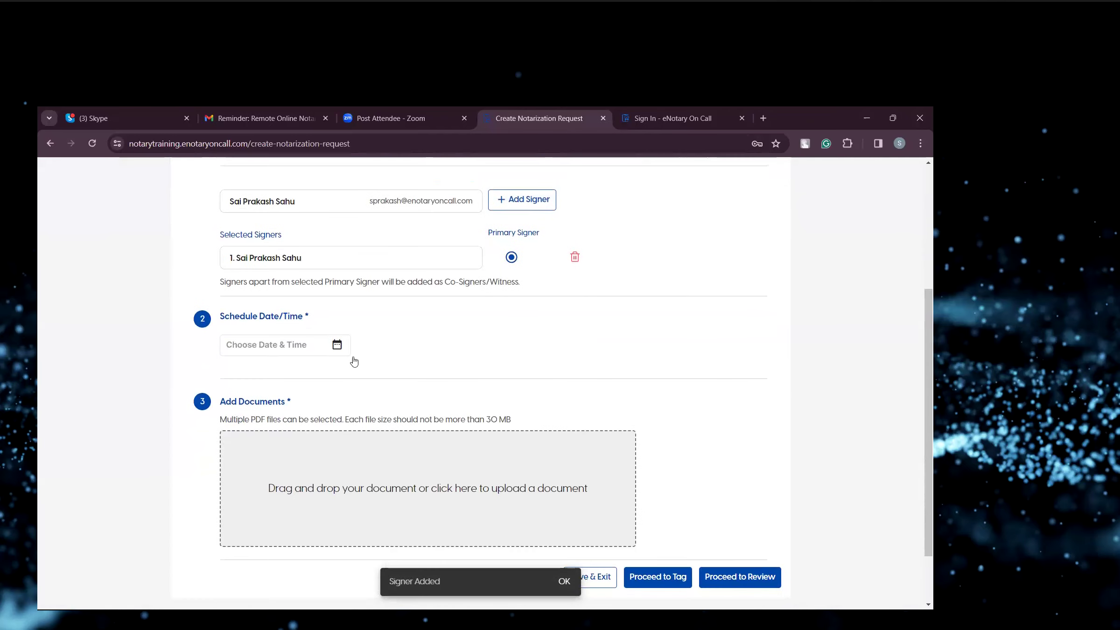
left_click(336, 345)
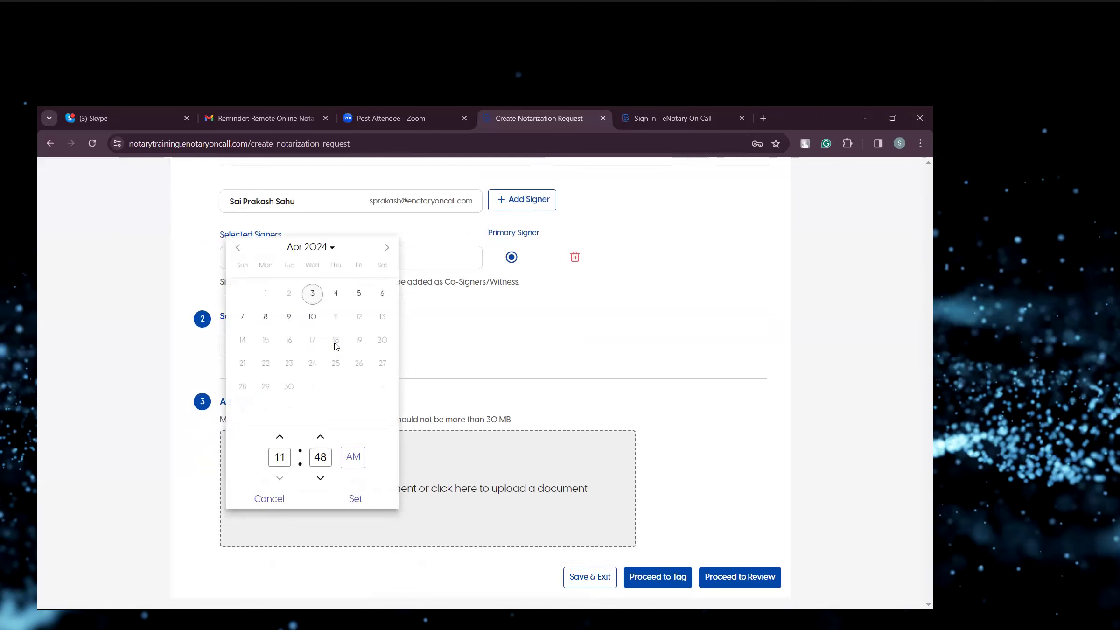
left_click(320, 436)
left_click(320, 436)
left_click(361, 499)
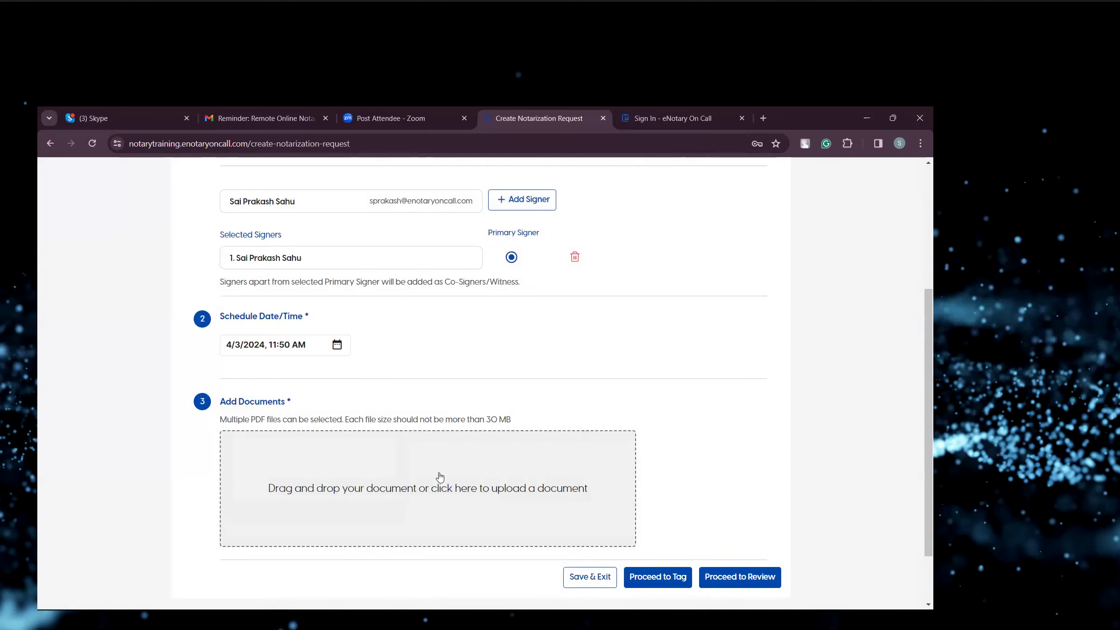
Upload the PDF document Book 1 from the Downloads folder to the request.
left_click(439, 476)
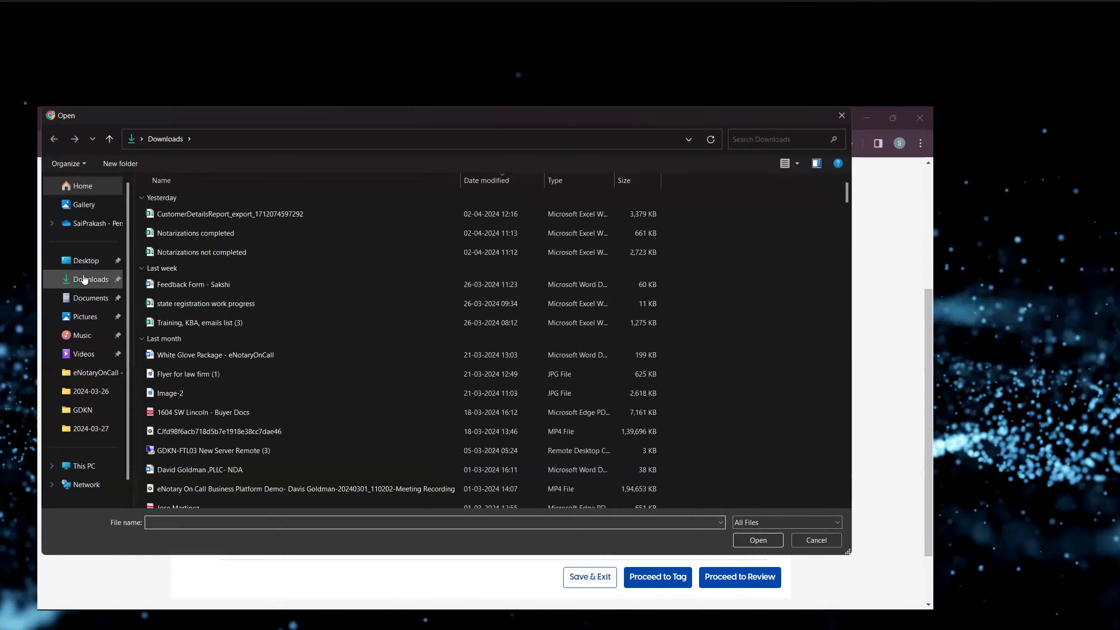
scroll(307, 301, "down", 15)
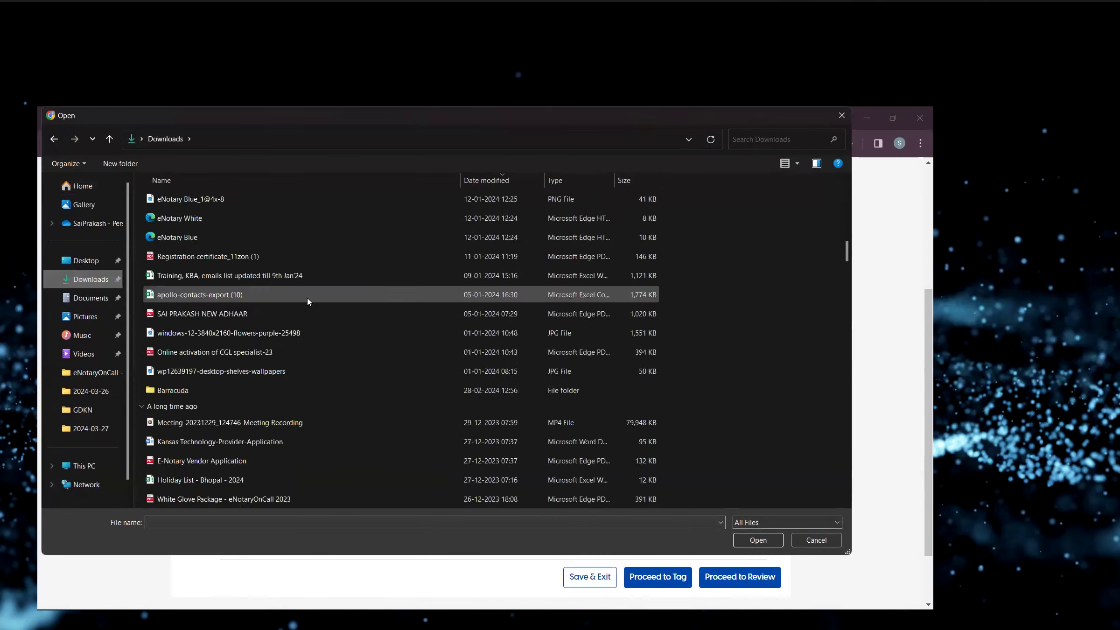
left_click(207, 456)
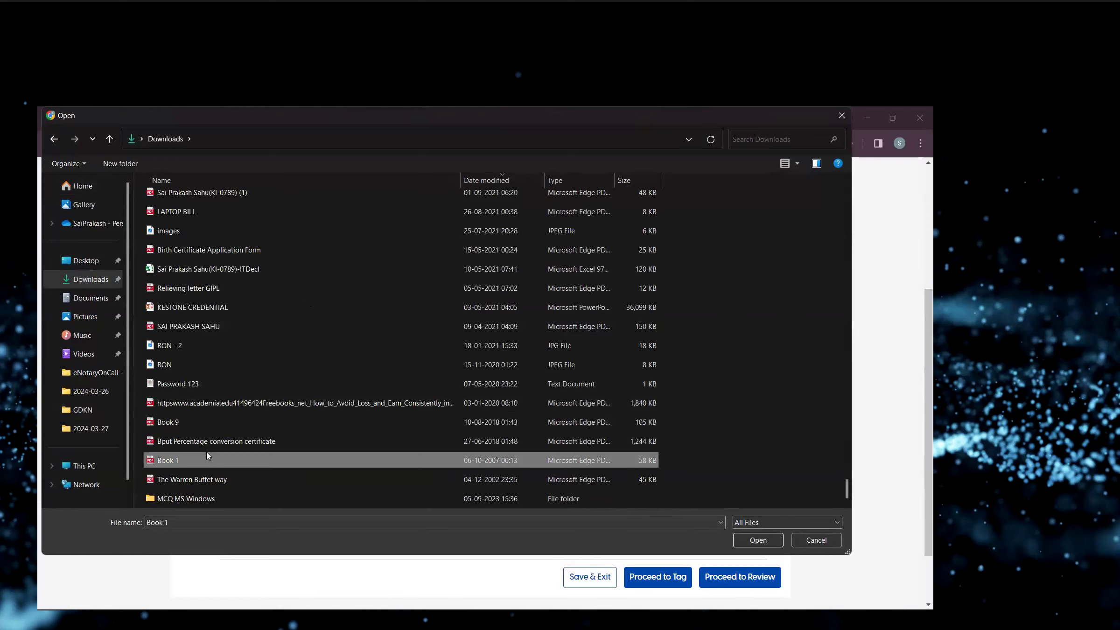
left_click(756, 540)
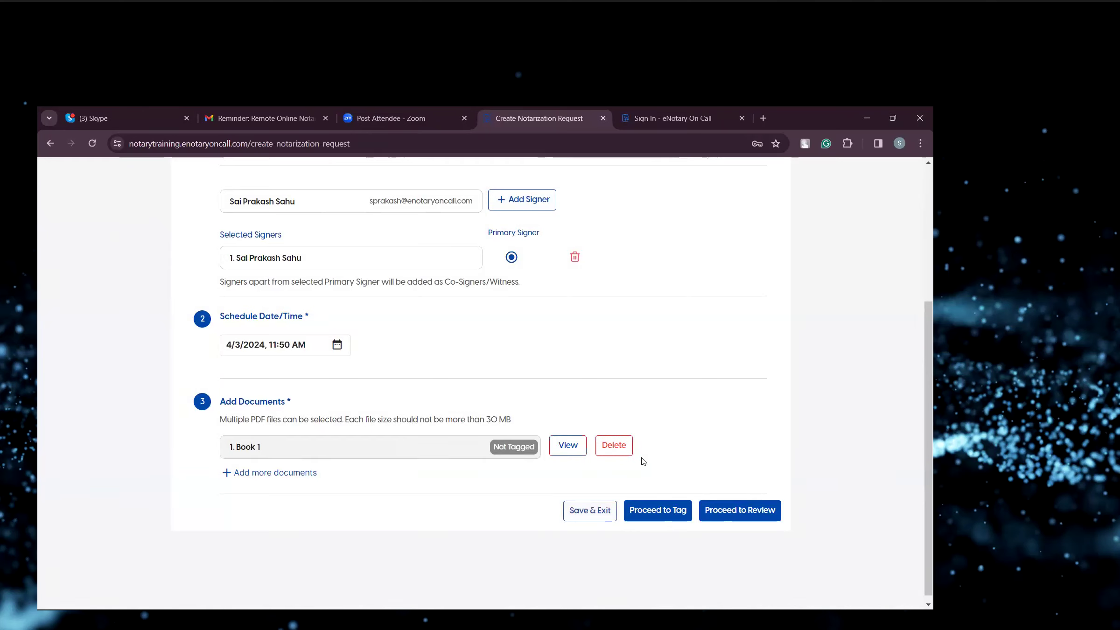
Proceed to tagging and open the Book 1 document in the tagging view.
left_click(658, 511)
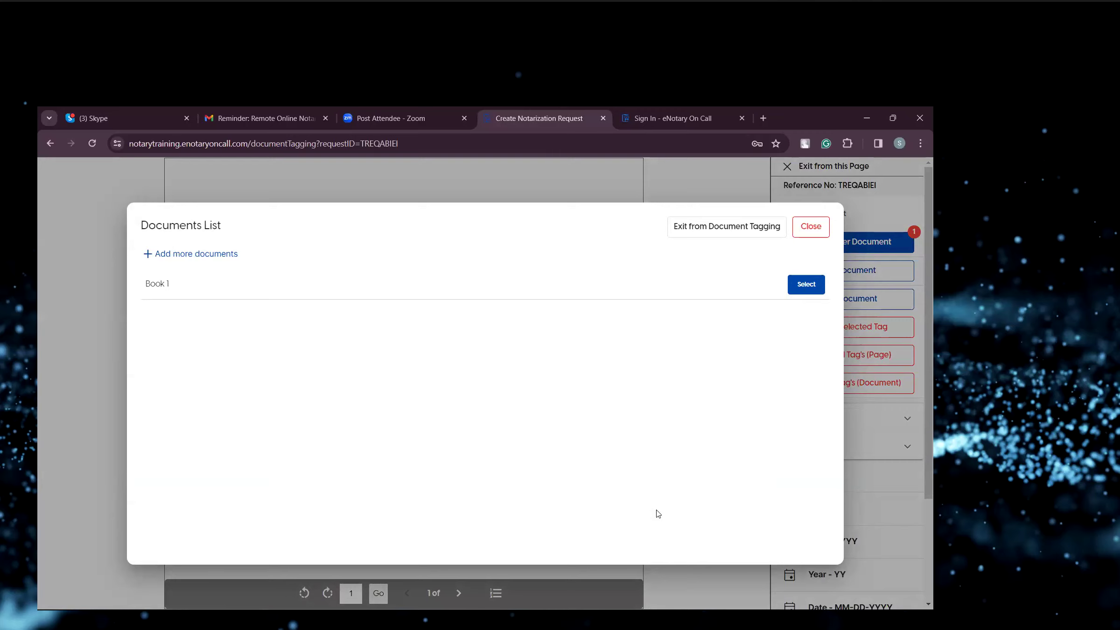
left_click(806, 283)
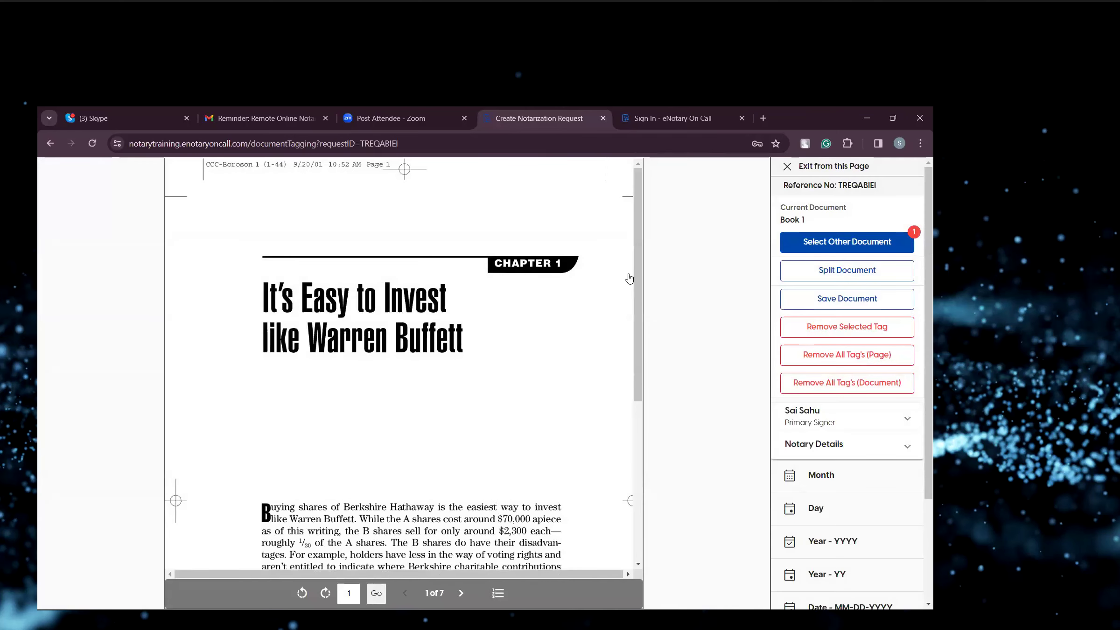
left_click_drag(637, 354, 638, 252)
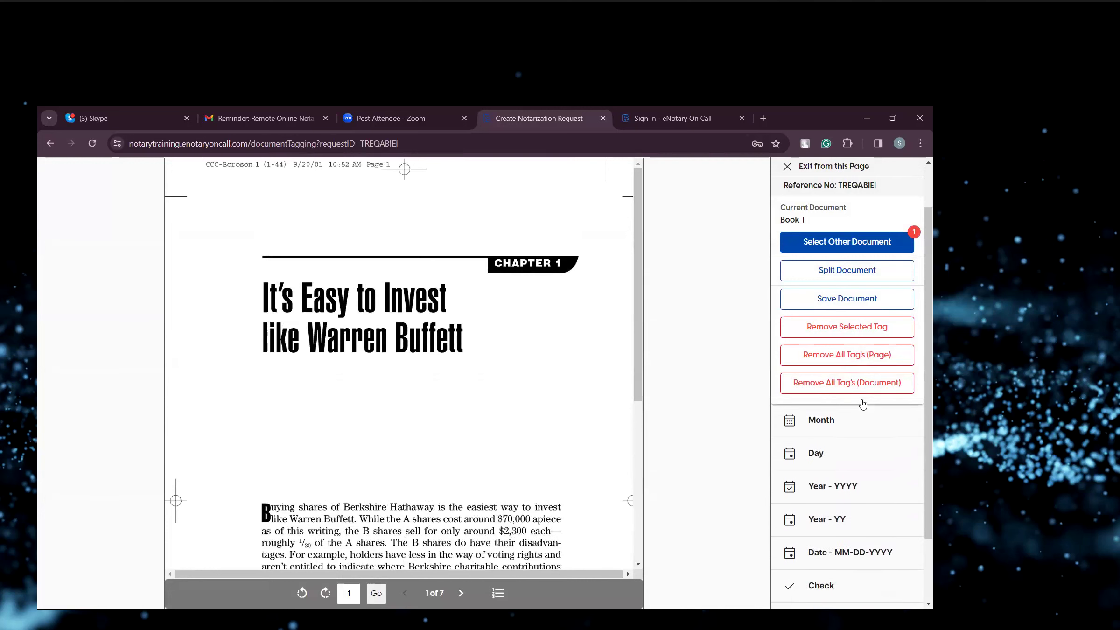
Add ID Proof Name, Signature and Initial tags for the primary signer and position them on page 1.
left_click(864, 417)
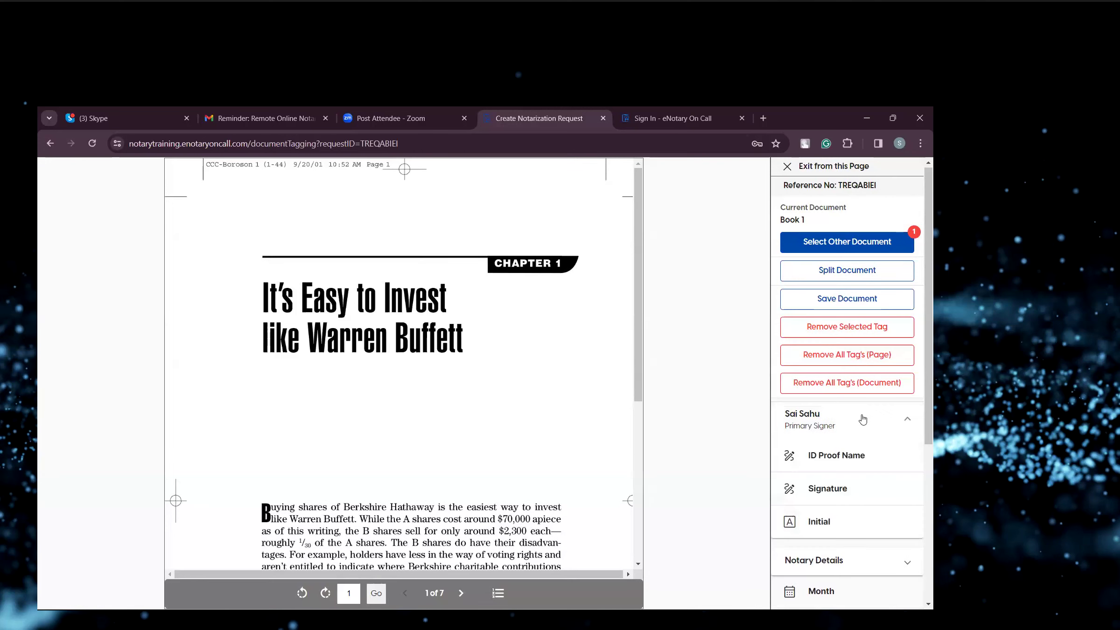
left_click(848, 470)
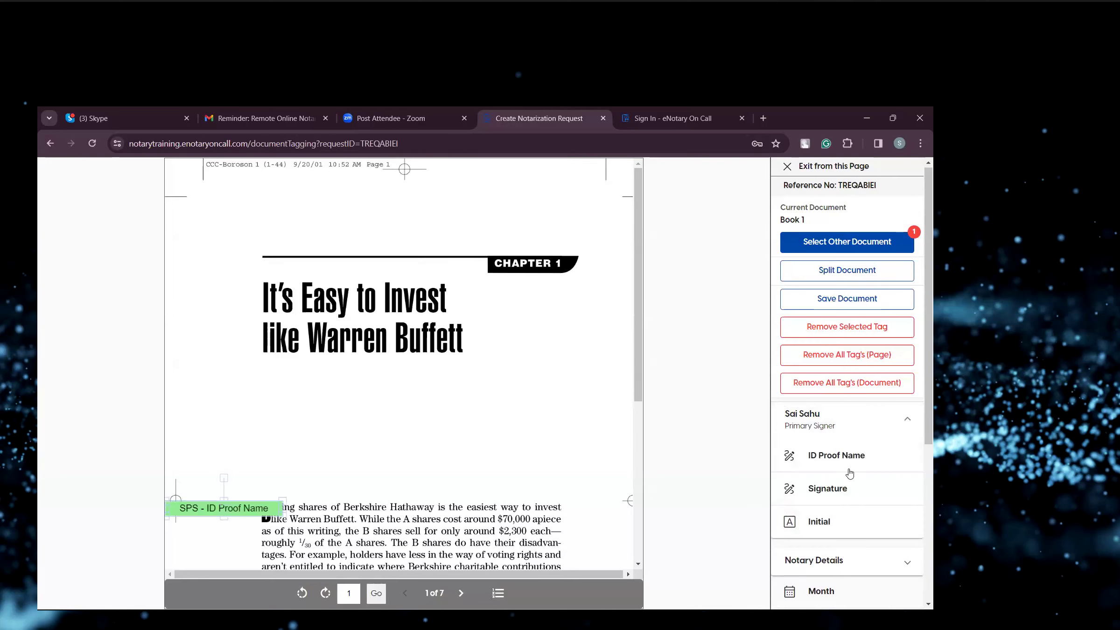
left_click(839, 492)
left_click(833, 519)
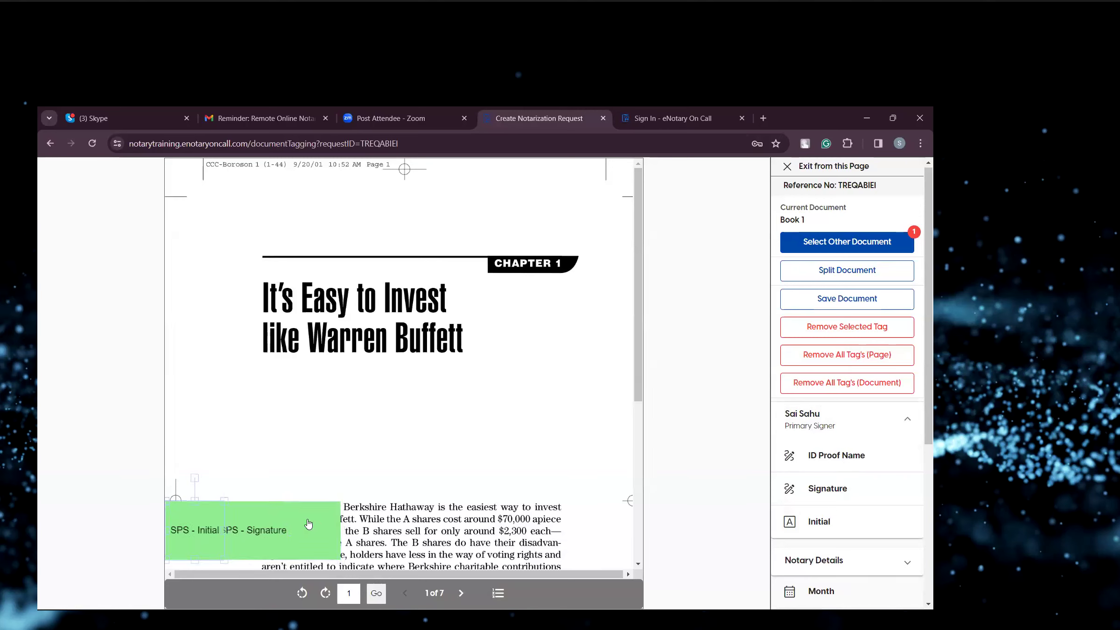
left_click_drag(557, 362, 559, 359)
mouse_move(263, 513)
left_mouse_down()
mouse_move(330, 414)
mouse_move(359, 397)
left_mouse_up()
left_click_drag(205, 533, 232, 446)
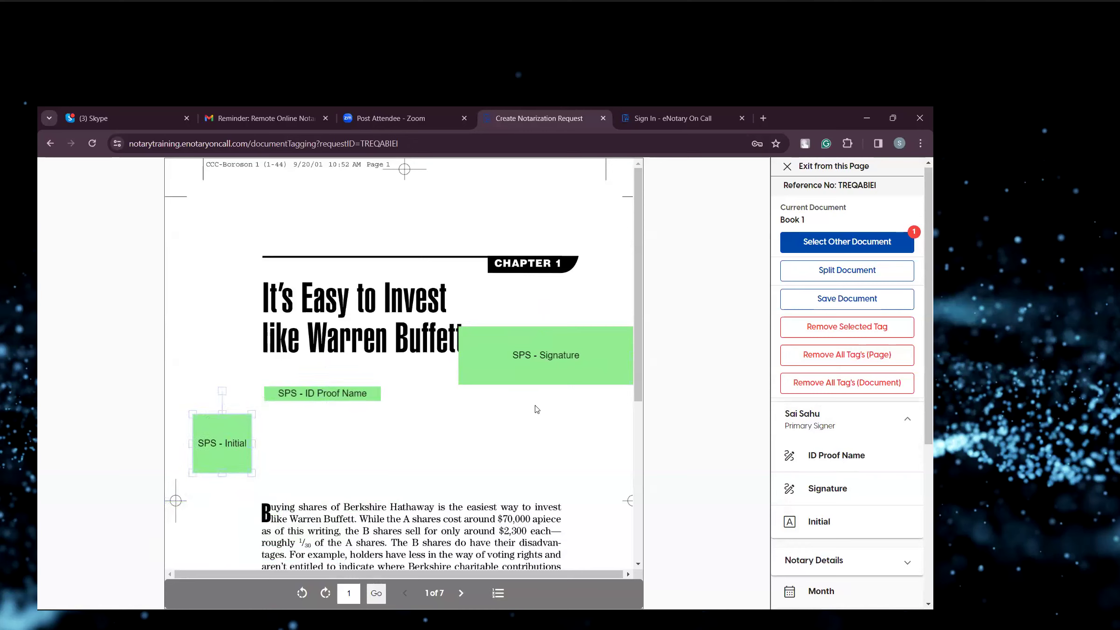
Add the notary detail tags in bulk to page 1 of the document.
scroll(851, 457, "down", 2)
scroll(851, 461, "up", 1)
scroll(850, 460, "up", 1)
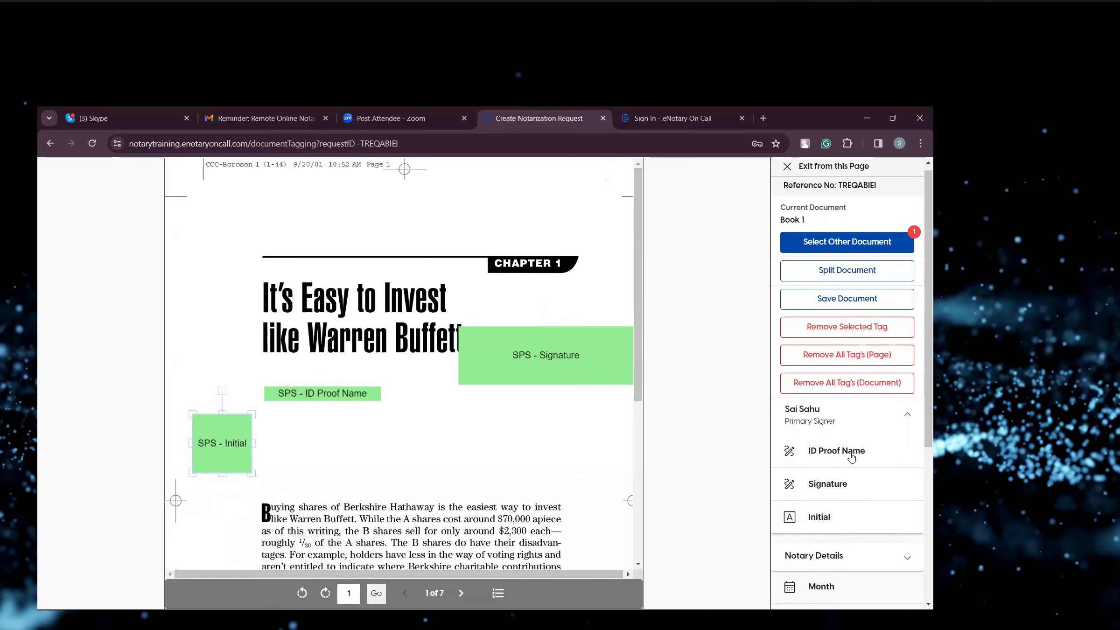
left_click(879, 415)
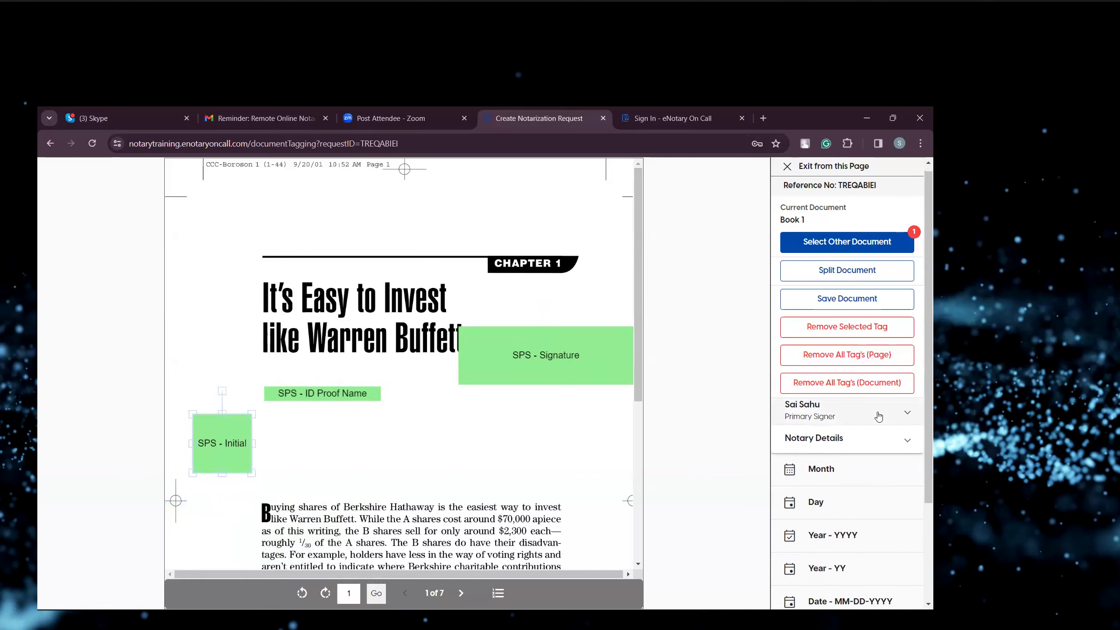
left_click(899, 439)
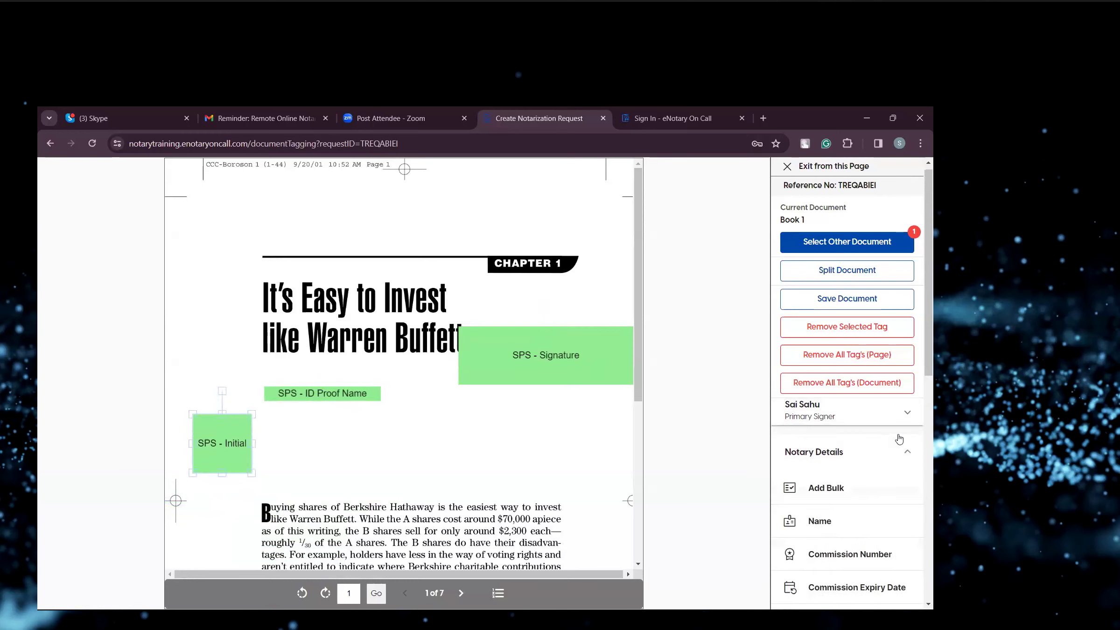
scroll(899, 439, "down", 5)
scroll(899, 439, "up", 3)
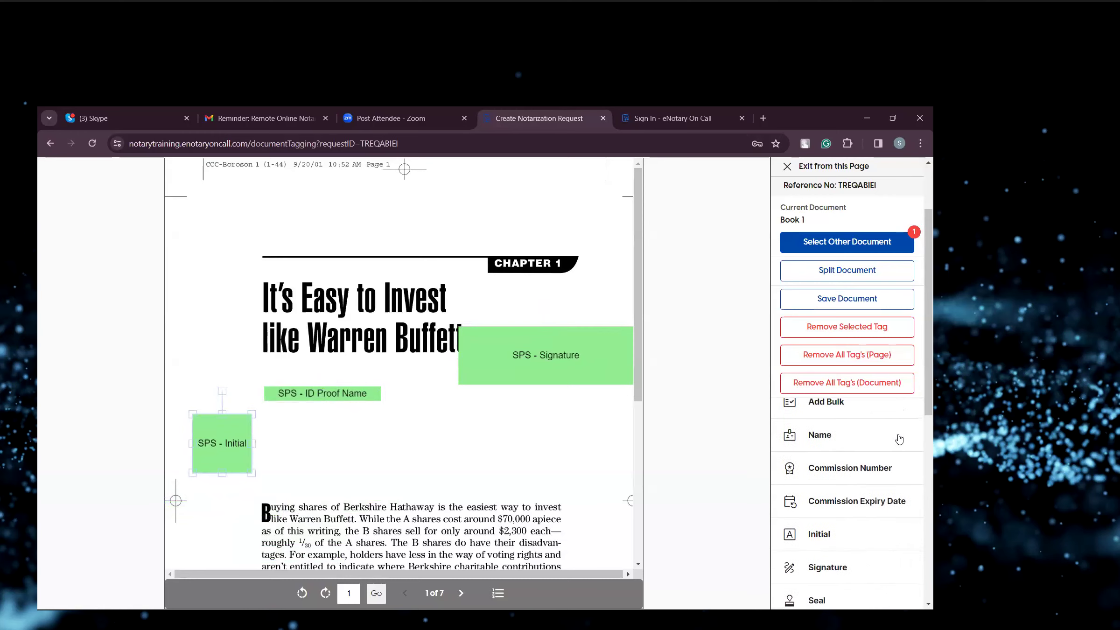
left_click(838, 410)
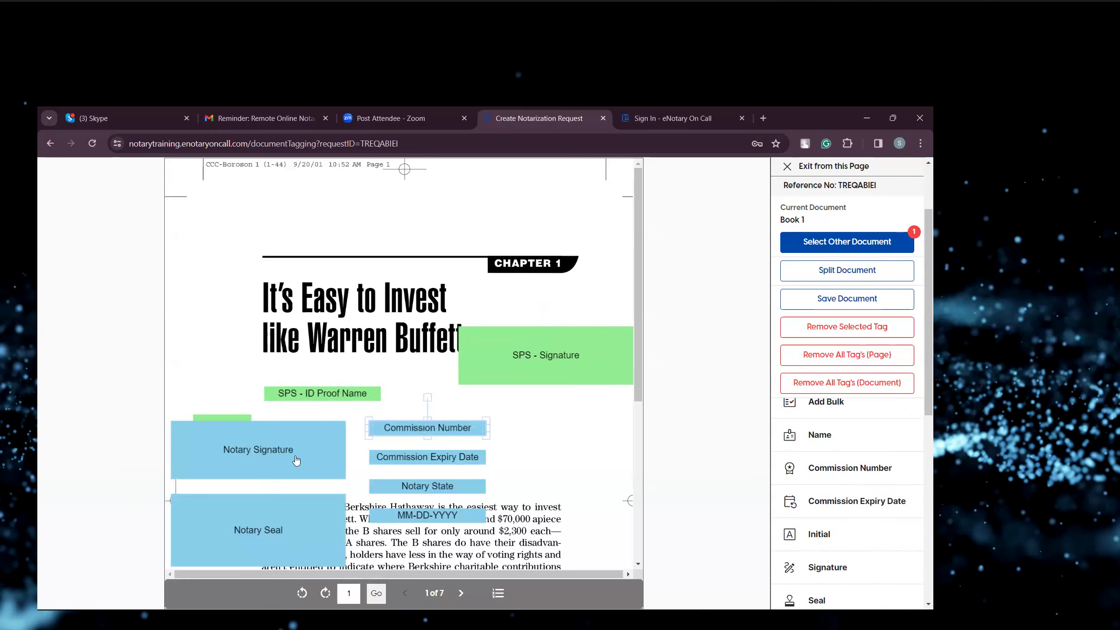
Select the signer's Signature tag and remove it from the page.
left_click(424, 384)
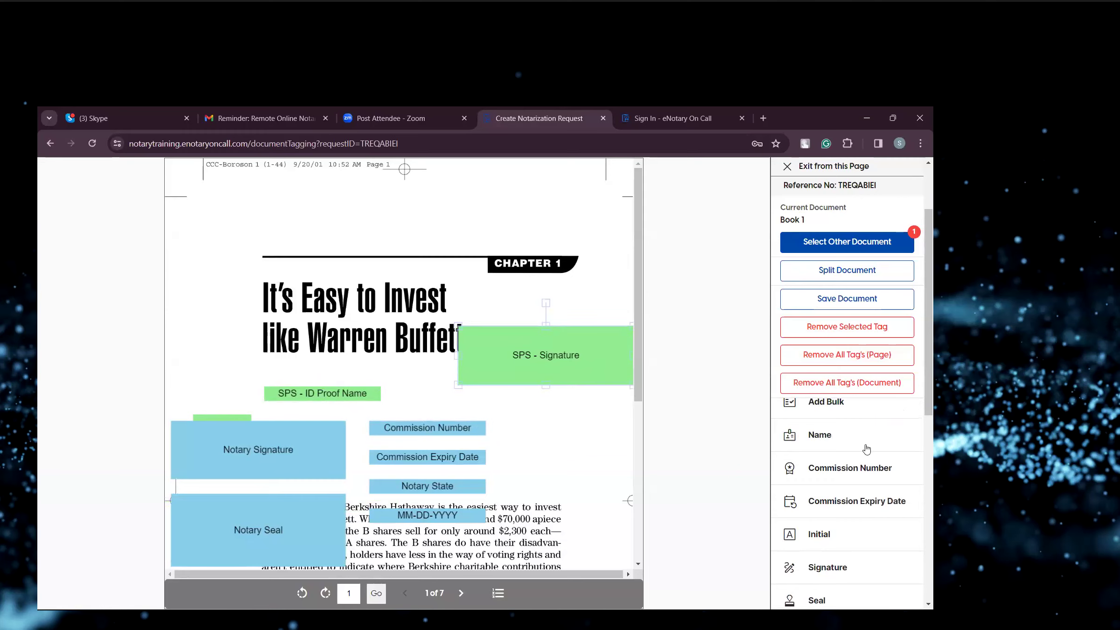
scroll(866, 449, "up", 1)
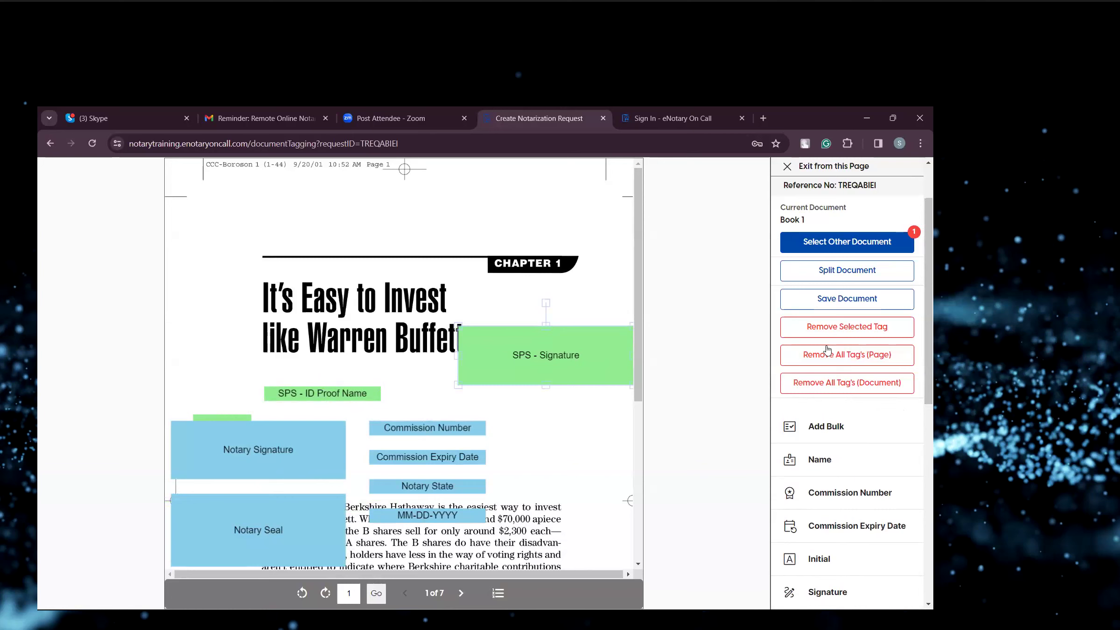
left_click(846, 334)
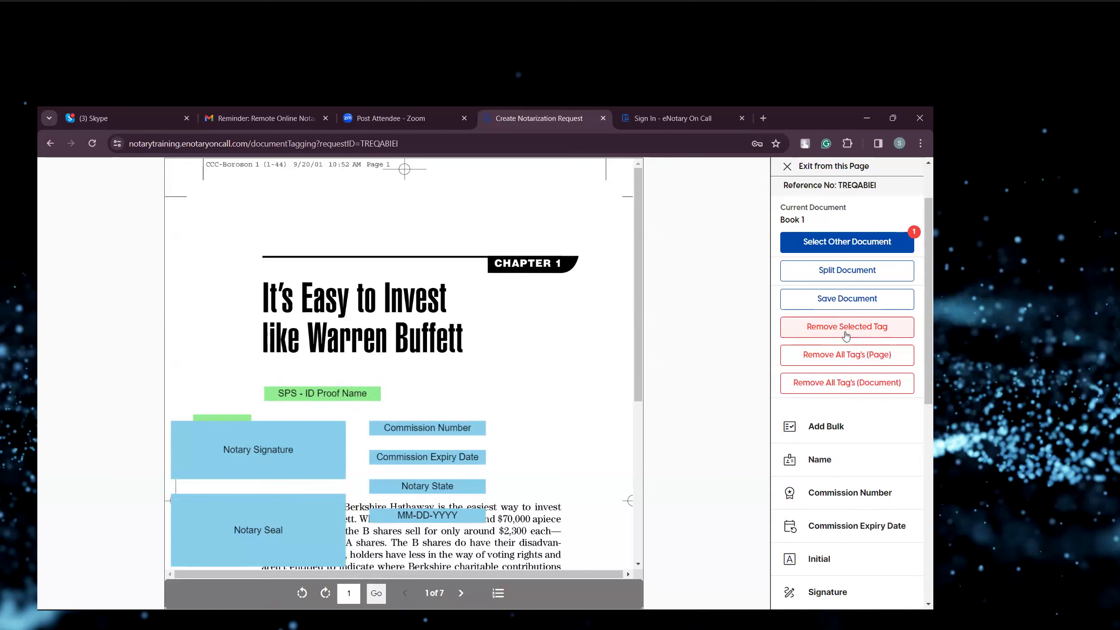
Save the tagged document, acknowledge the save, and exit the tagging page.
scroll(645, 490, "down", 6)
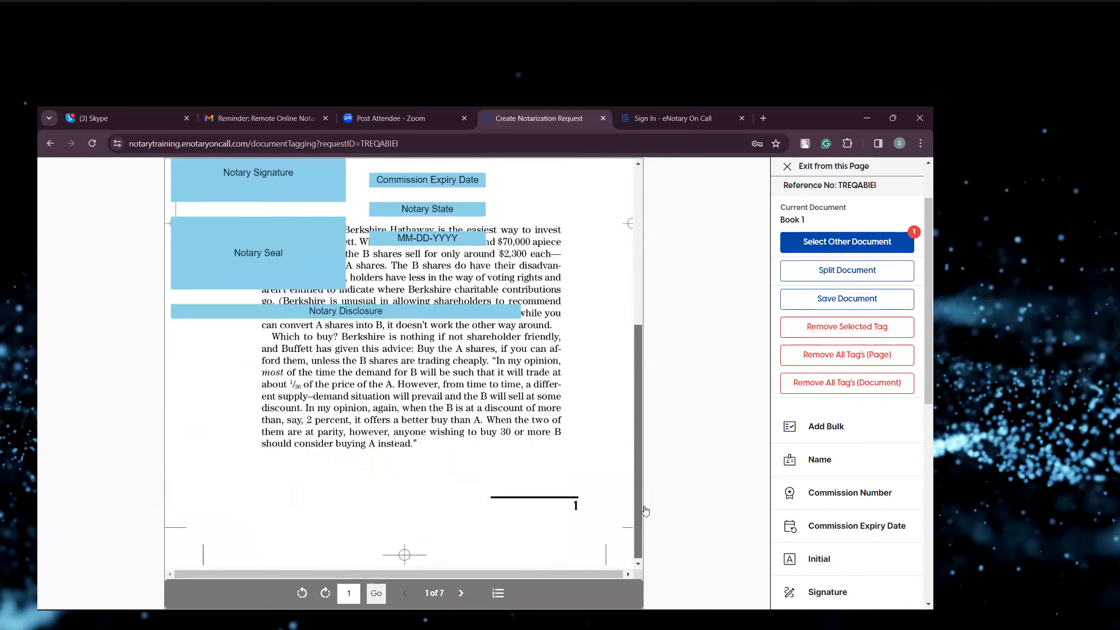
scroll(837, 438, "up", 2)
scroll(839, 449, "down", 6)
scroll(838, 449, "down", 3)
scroll(838, 449, "up", 10)
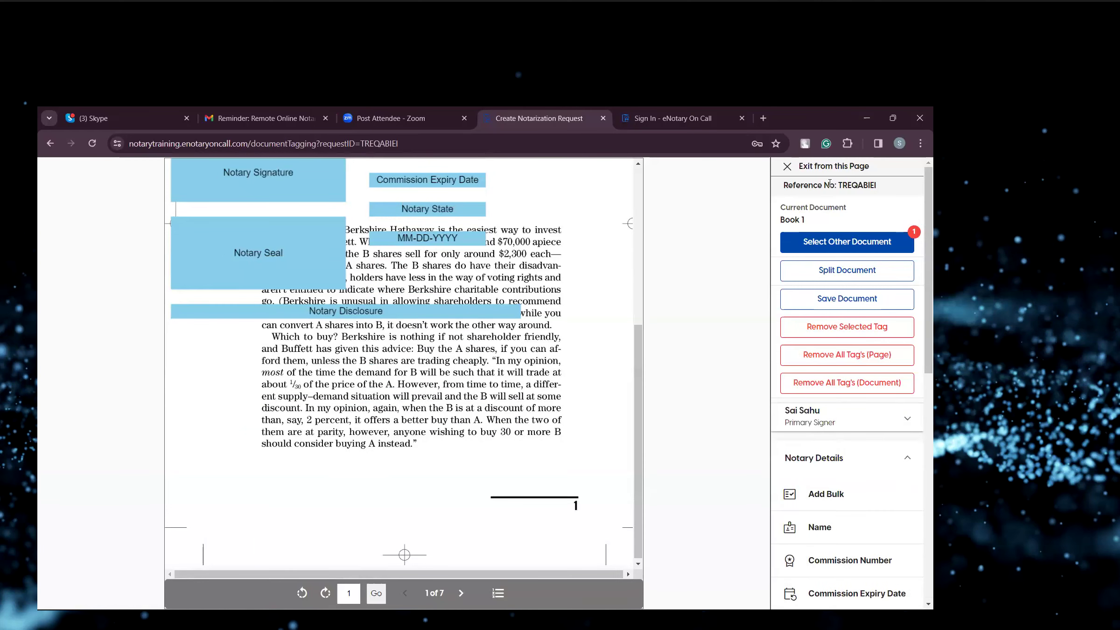
left_click(849, 298)
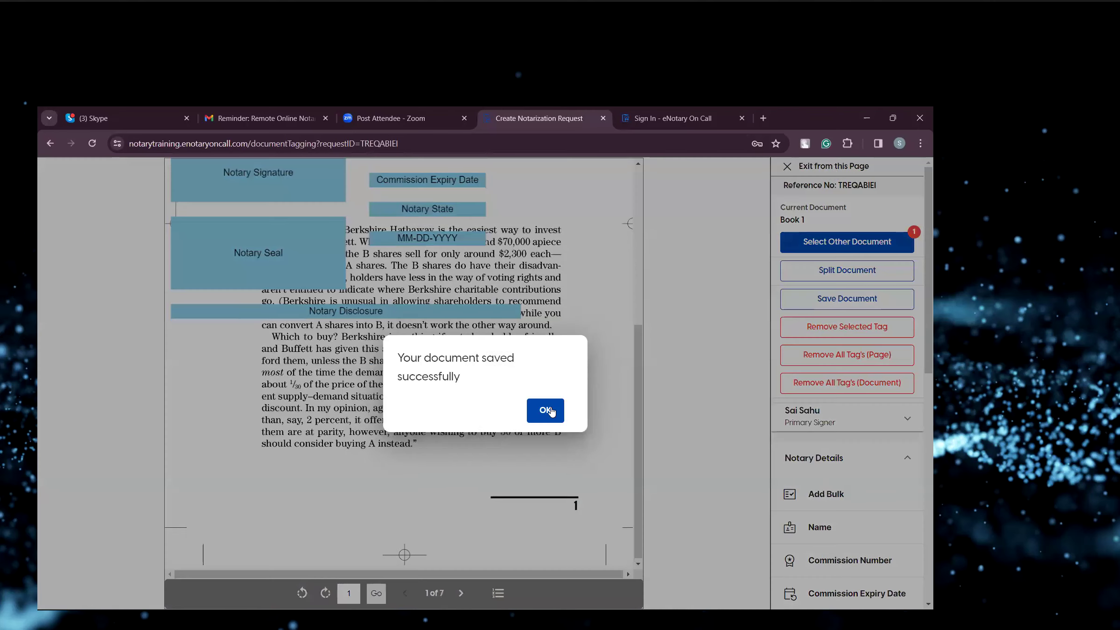
left_click(537, 407)
left_click(814, 167)
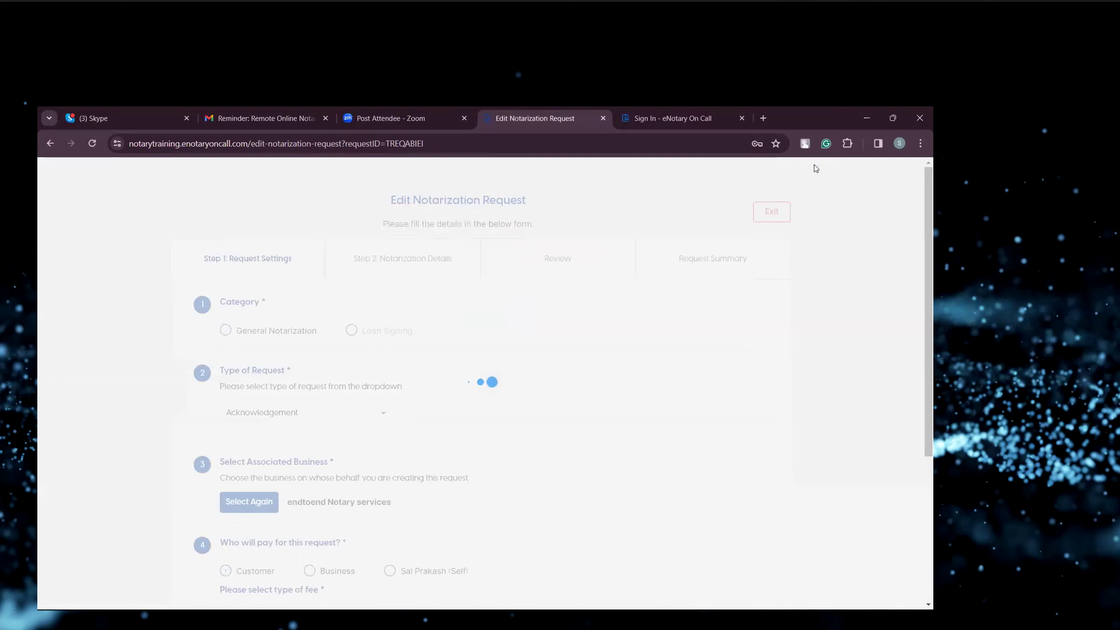
Proceed through the request settings and notarization details to the review page.
scroll(516, 350, "down", 5)
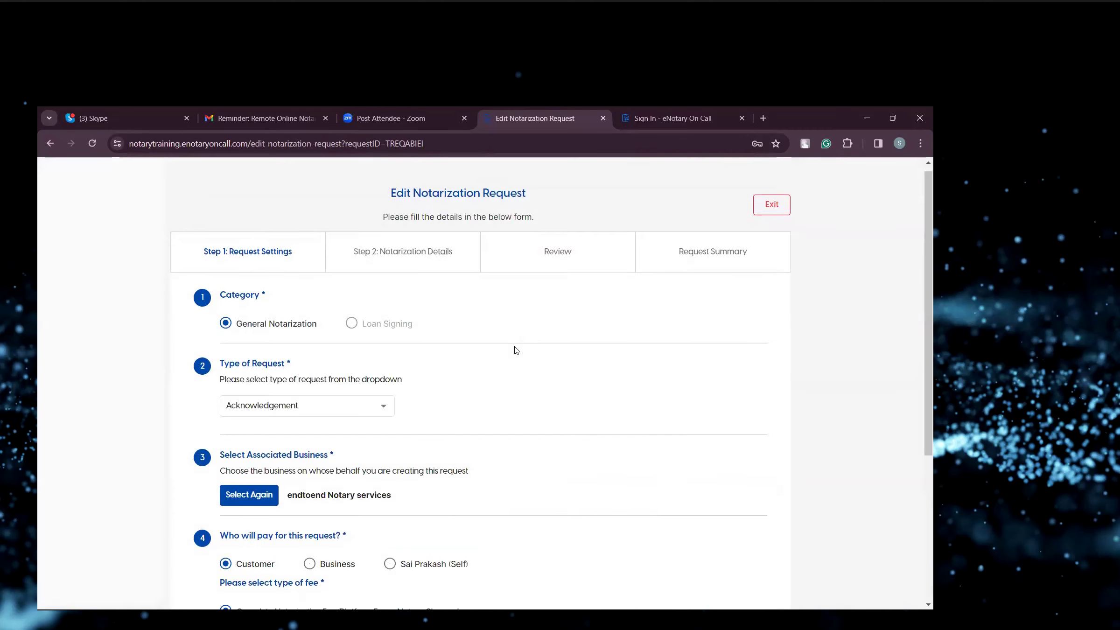
left_click(726, 502)
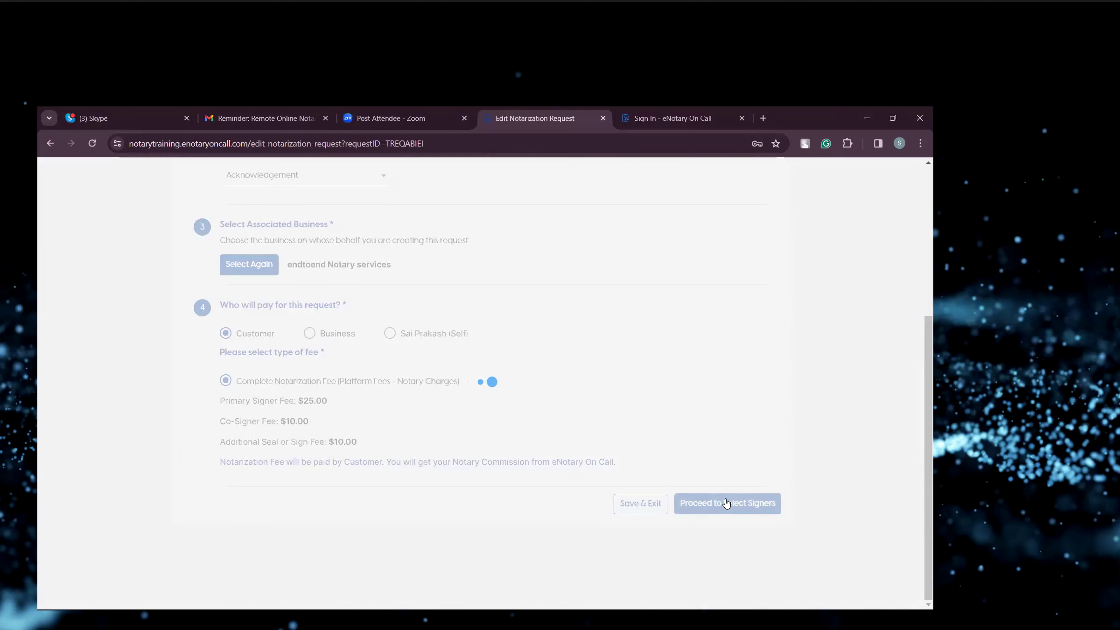
scroll(593, 432, "down", 4)
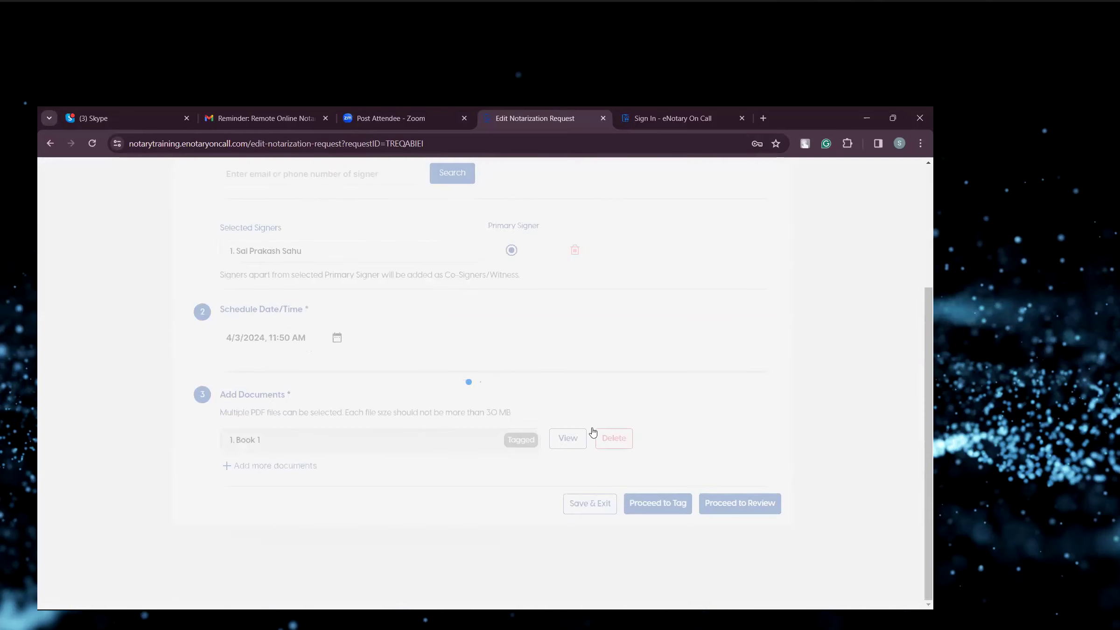
left_click(737, 503)
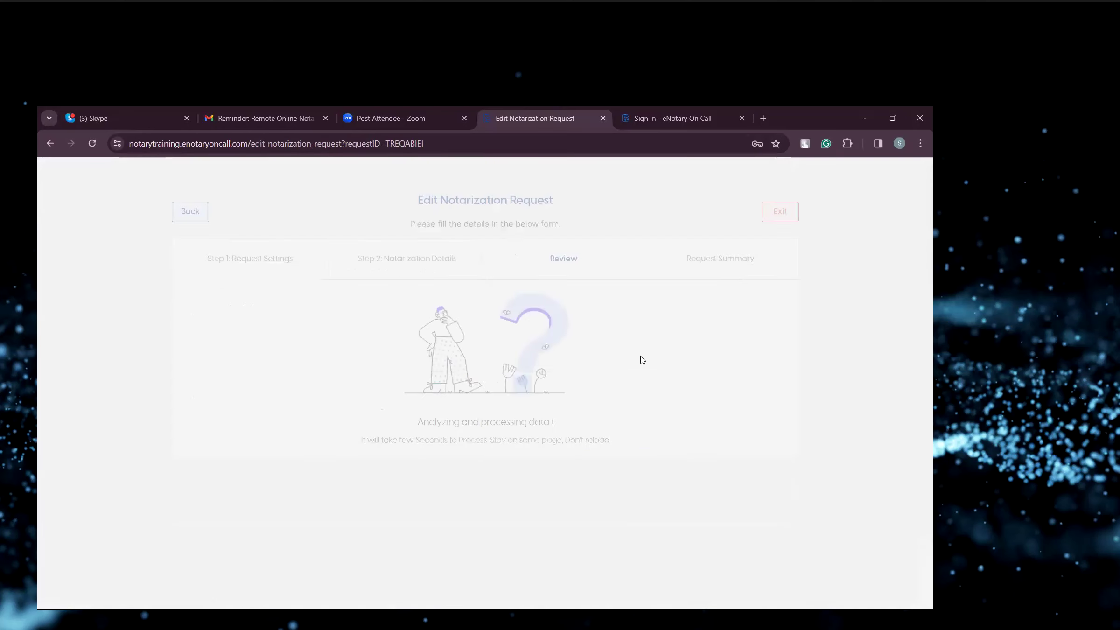
Review the request details and confirm and initiate the request.
scroll(641, 359, "down", 3)
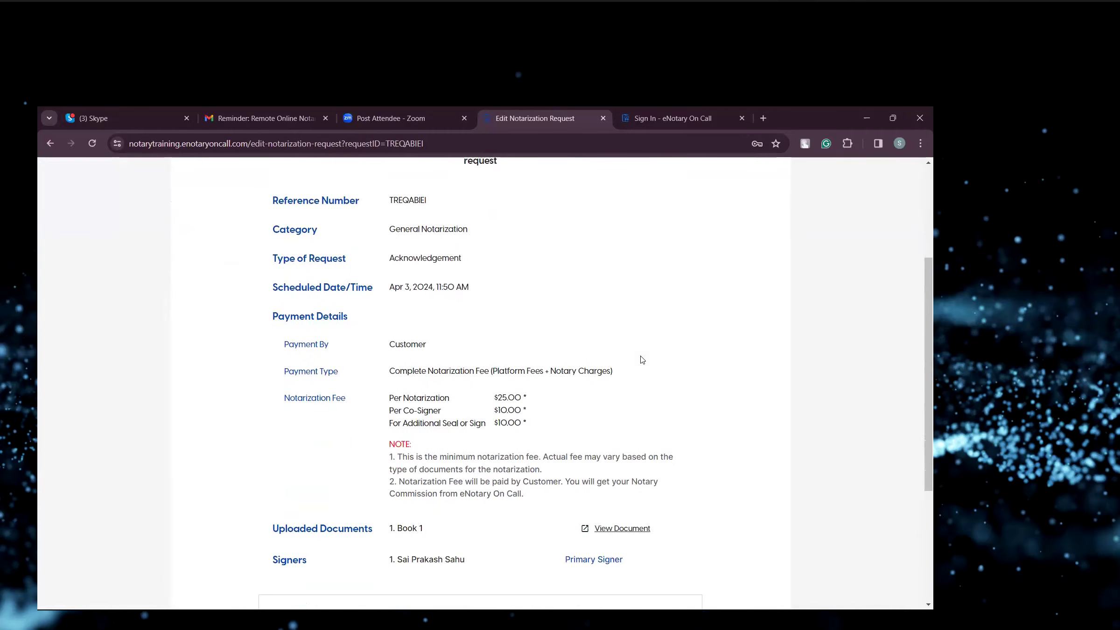
scroll(642, 359, "down", 3)
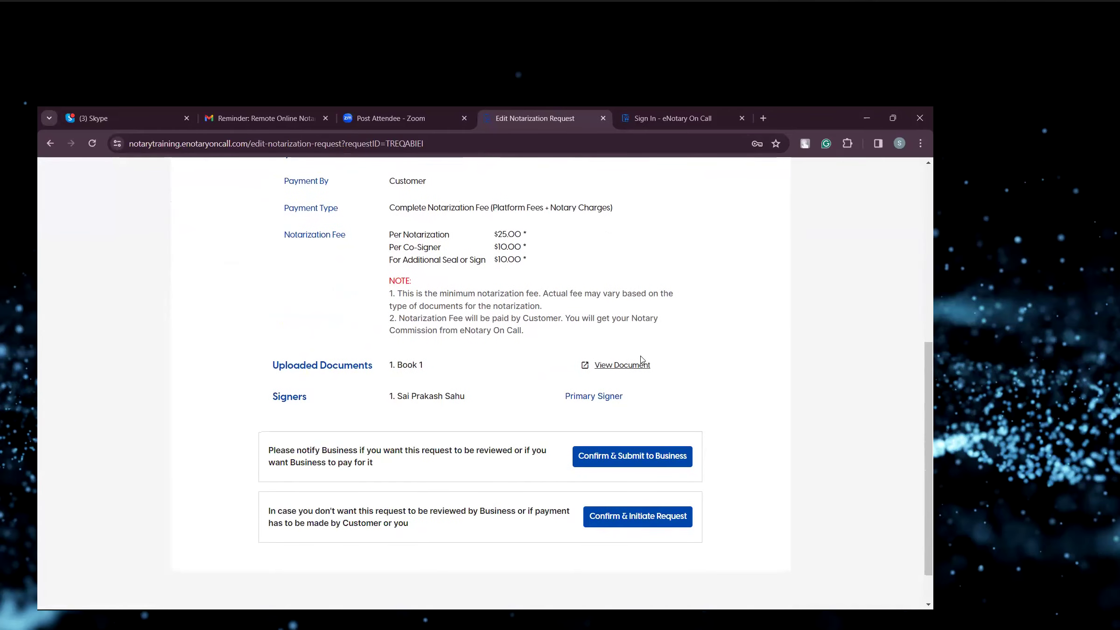
scroll(642, 360, "down", 1)
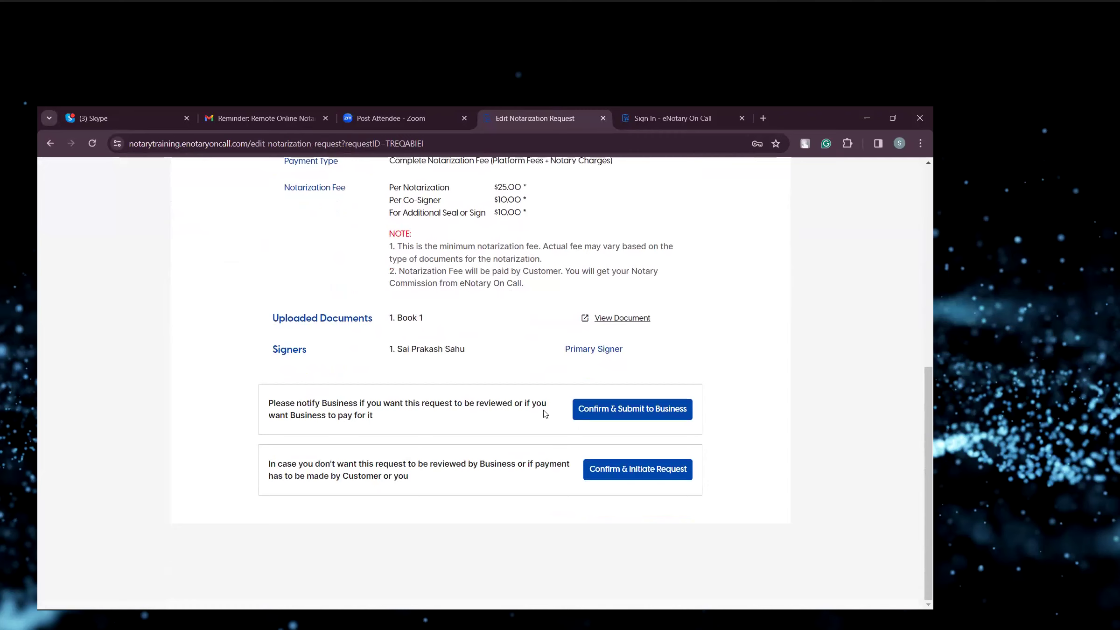
left_click(632, 475)
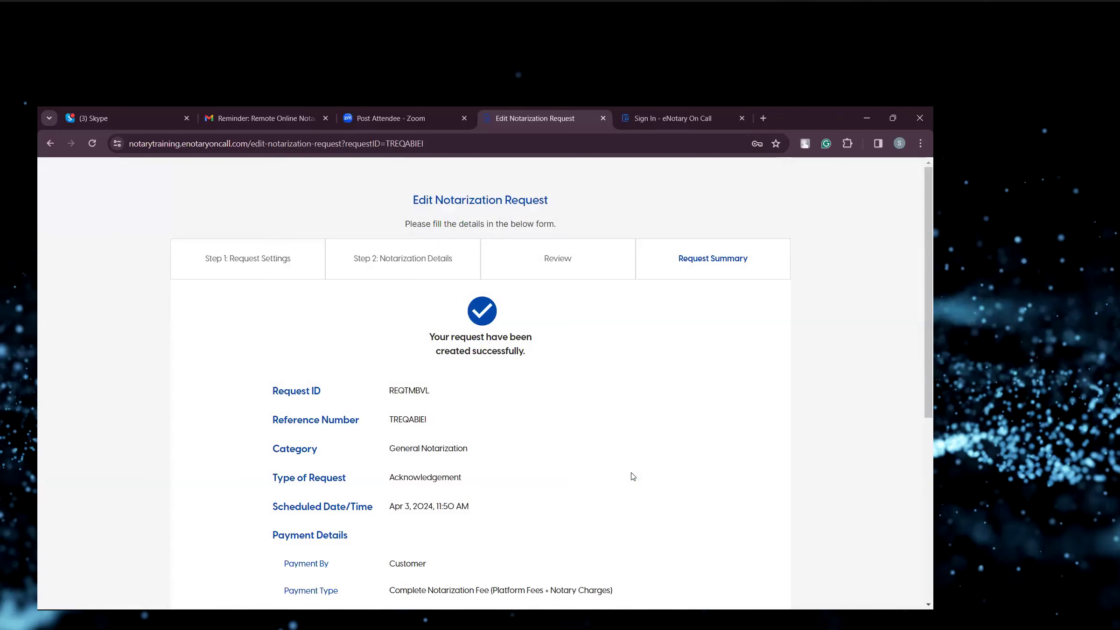
Return from the request summary to the dashboard.
scroll(633, 476, "down", 6)
scroll(632, 476, "up", 7)
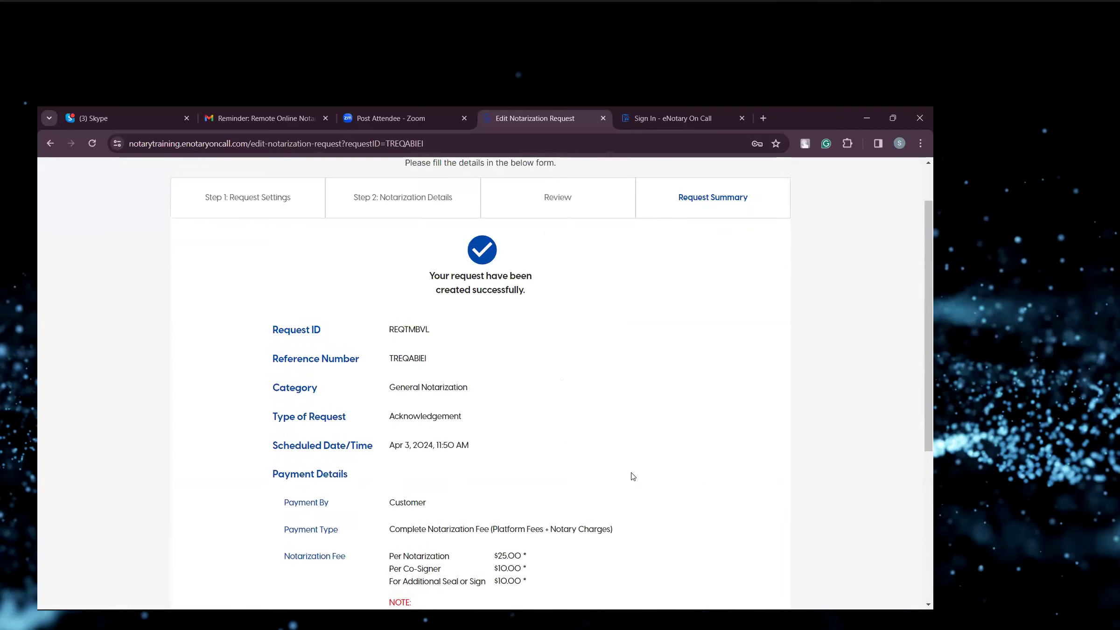
scroll(633, 476, "down", 7)
scroll(632, 476, "up", 7)
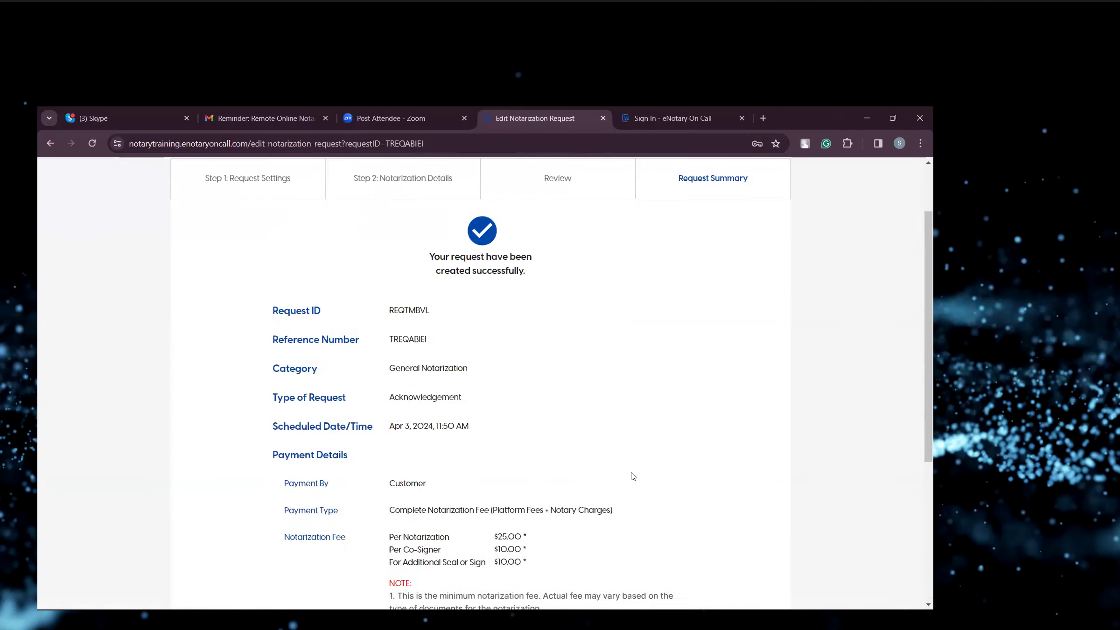
scroll(632, 476, "down", 7)
left_click(673, 497)
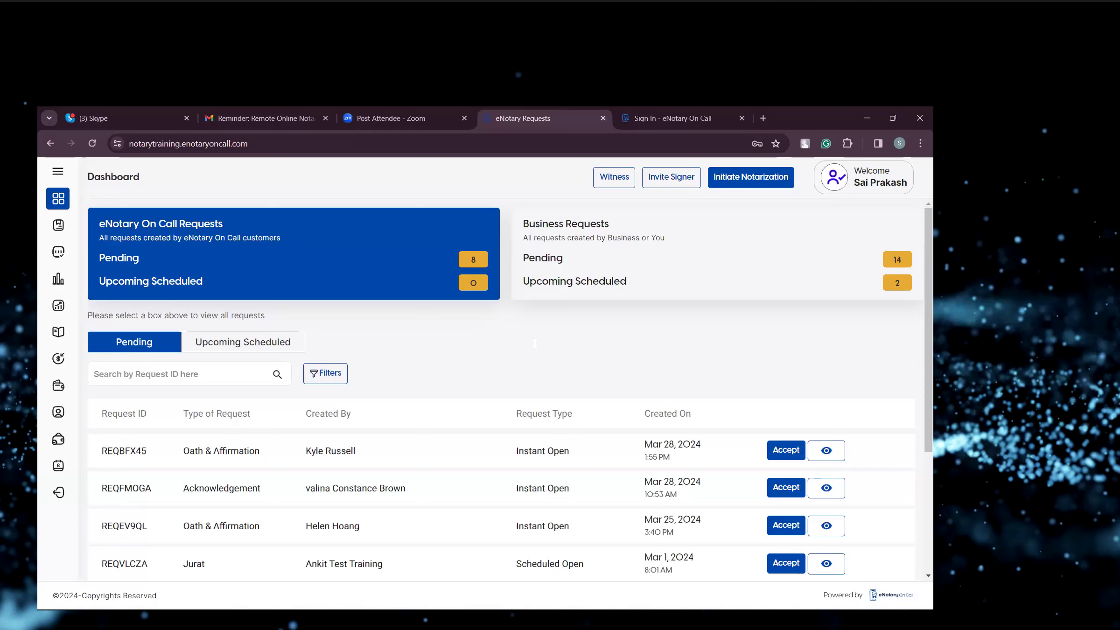
Open the Business Requests list and view its upcoming scheduled requests.
scroll(418, 349, "down", 4)
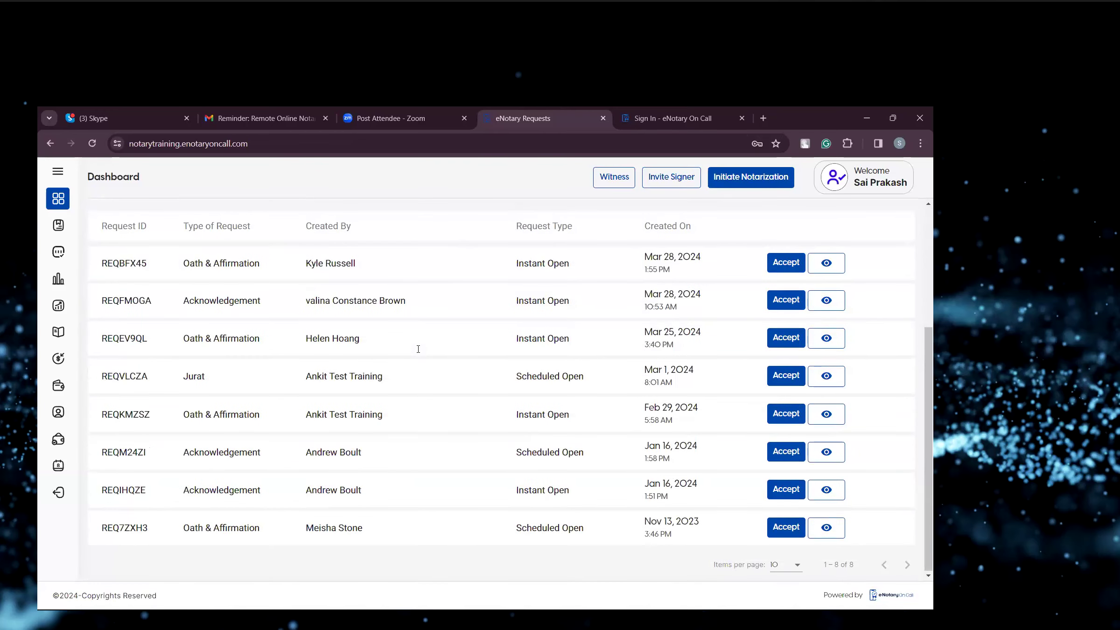
scroll(418, 349, "up", 4)
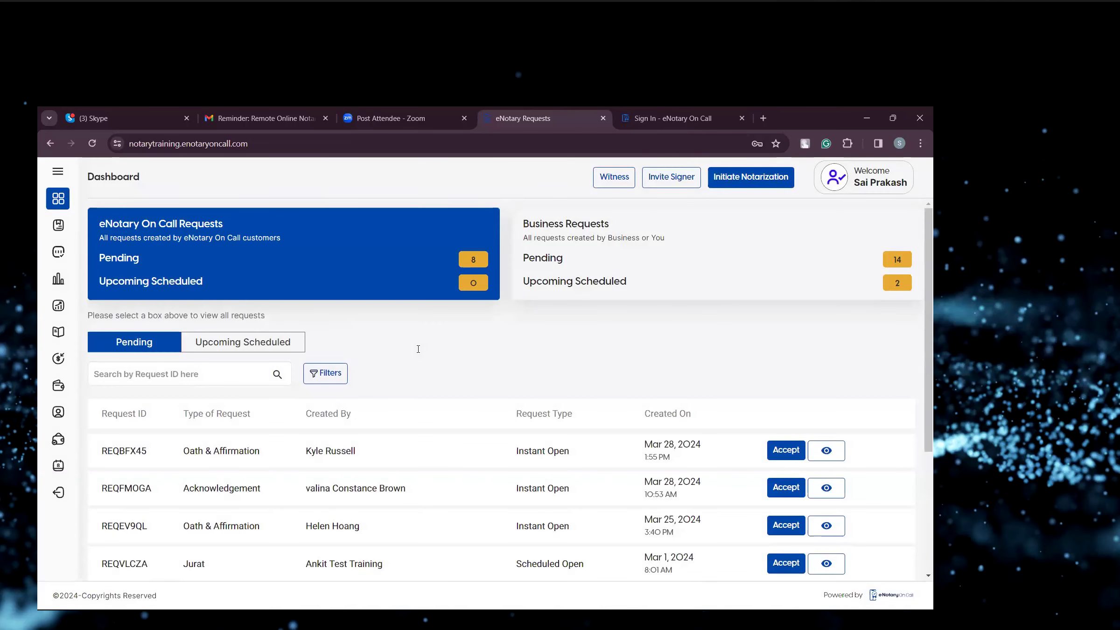
left_click(612, 245)
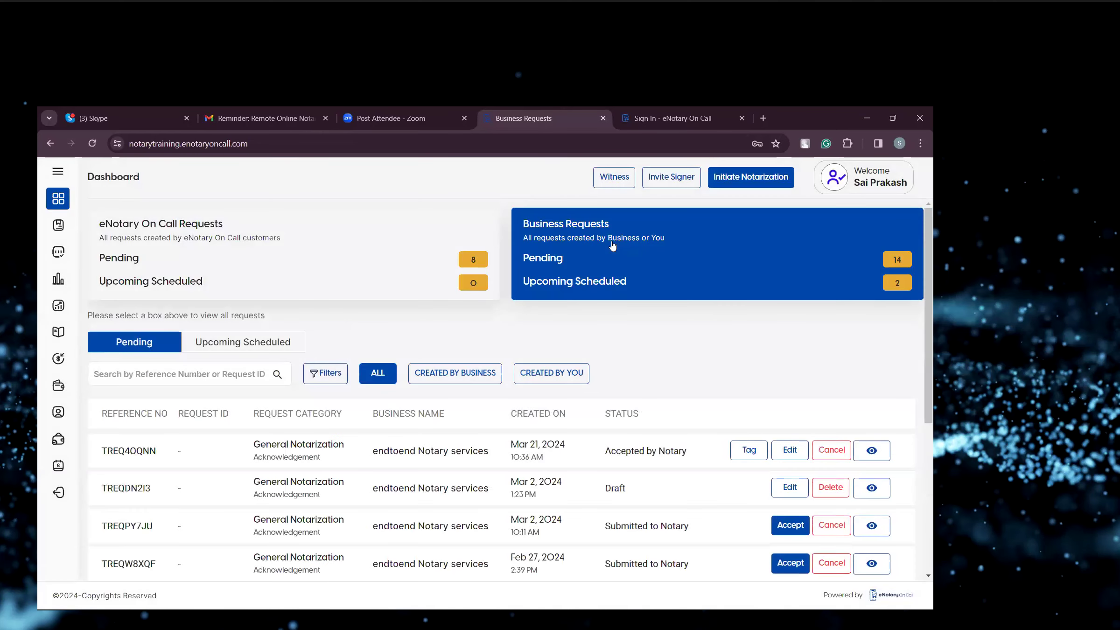
scroll(631, 339, "down", 4)
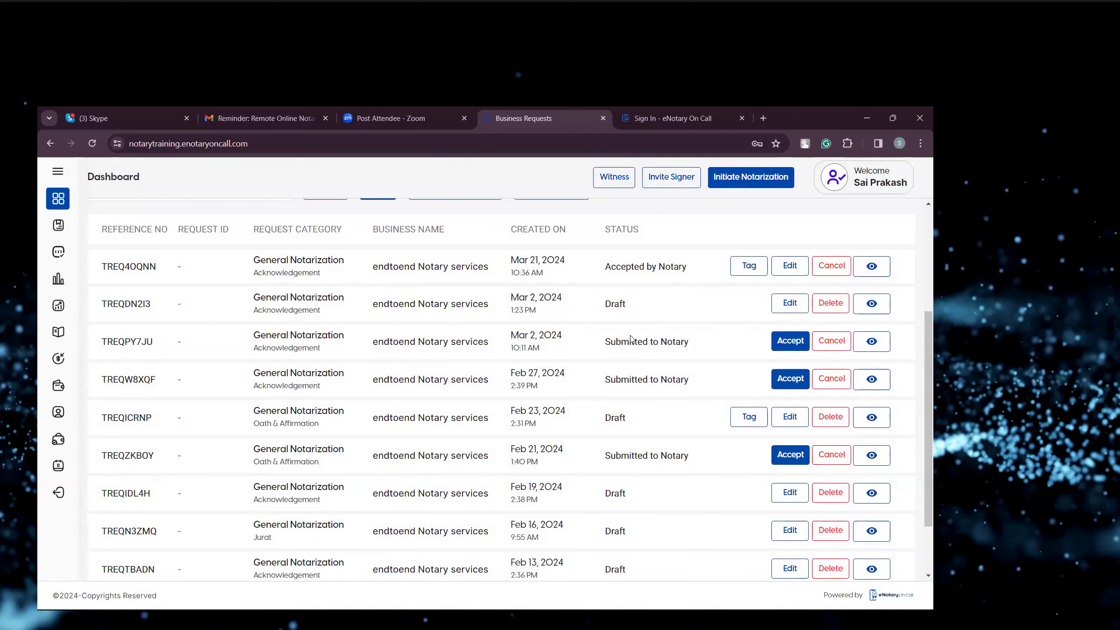
scroll(631, 338, "up", 4)
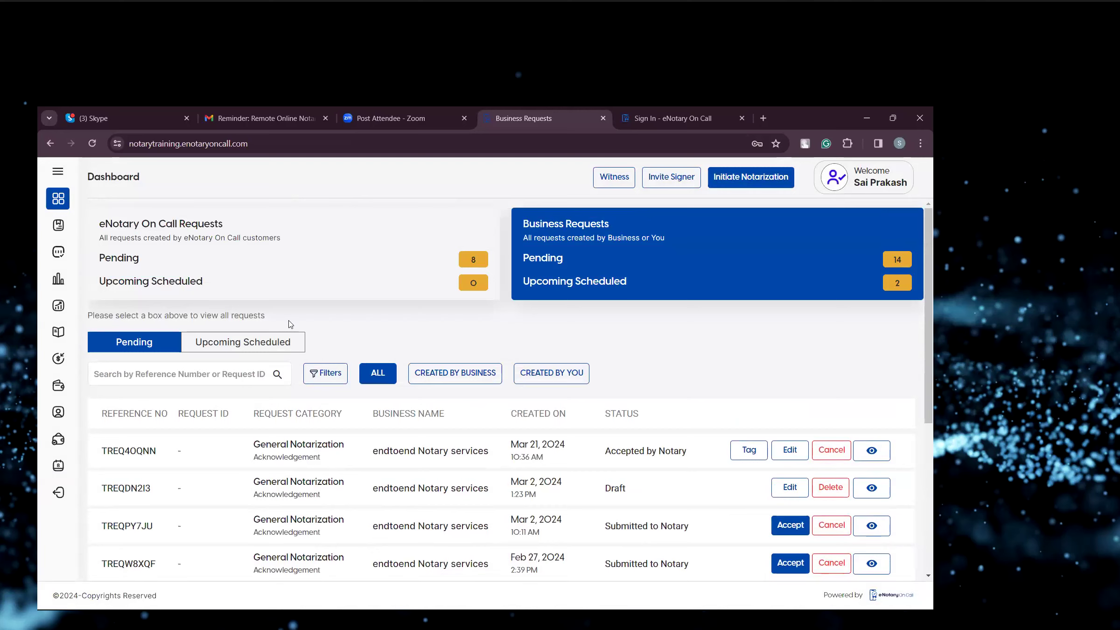
left_click(254, 341)
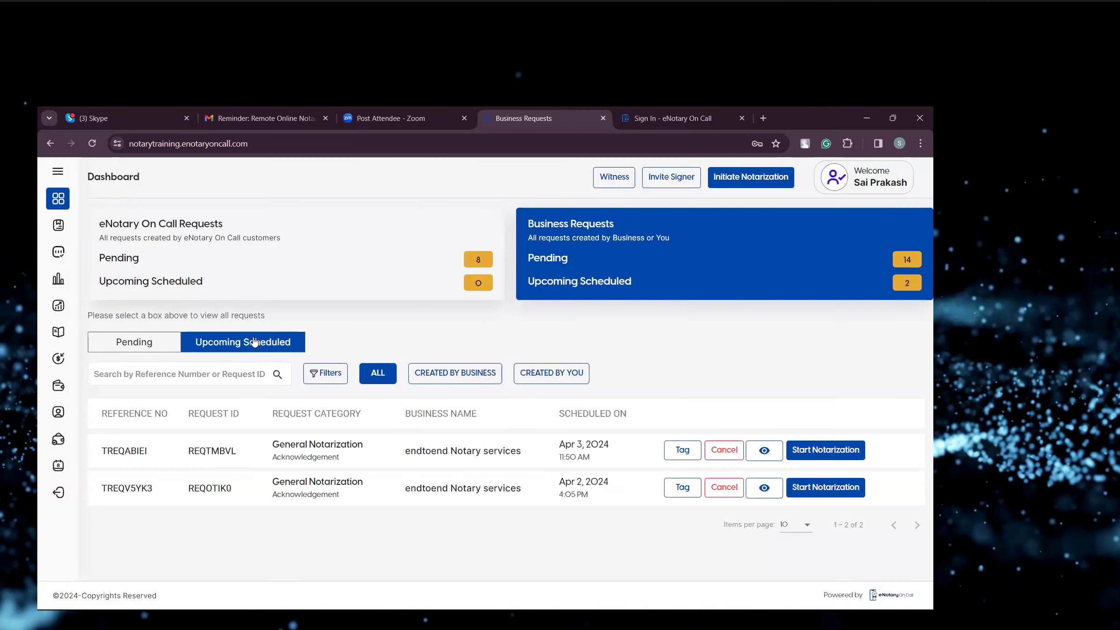